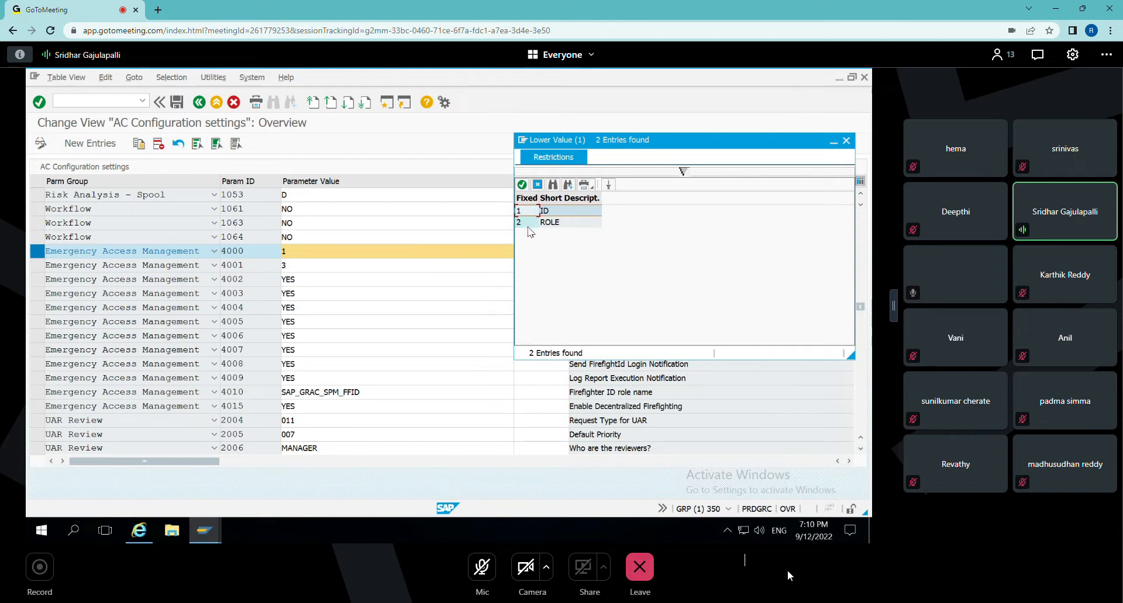
Set the Application type parameter 4000 to 2 (ROLE) and save it under customizing request GRPK900069.
{"action": "double_click", "coordinate": [522, 223]}
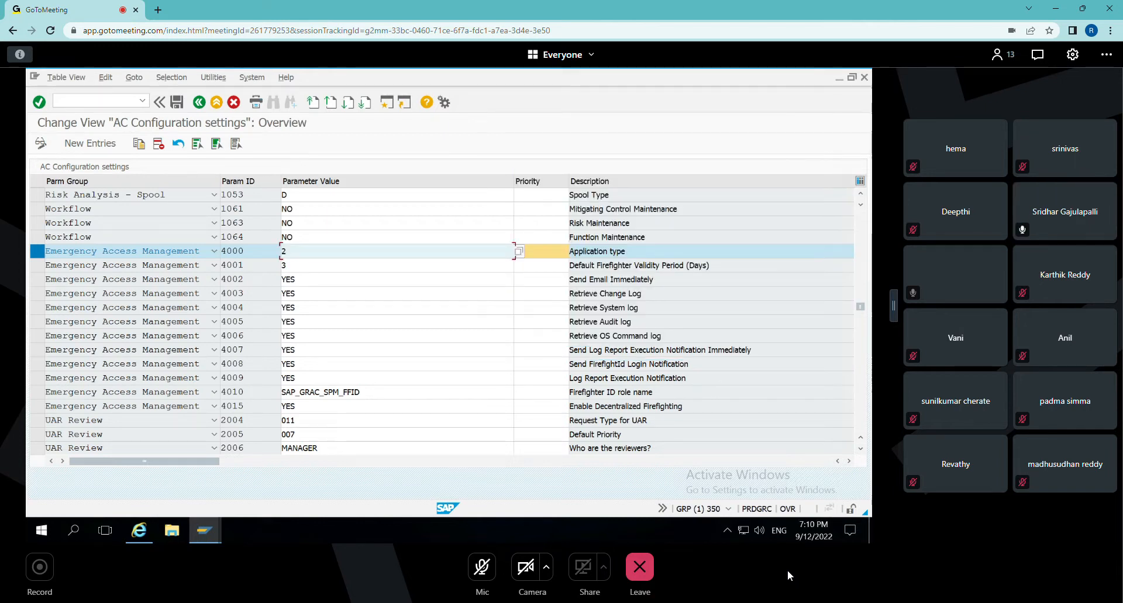
{"action": "left_click", "coordinate": [176, 103]}
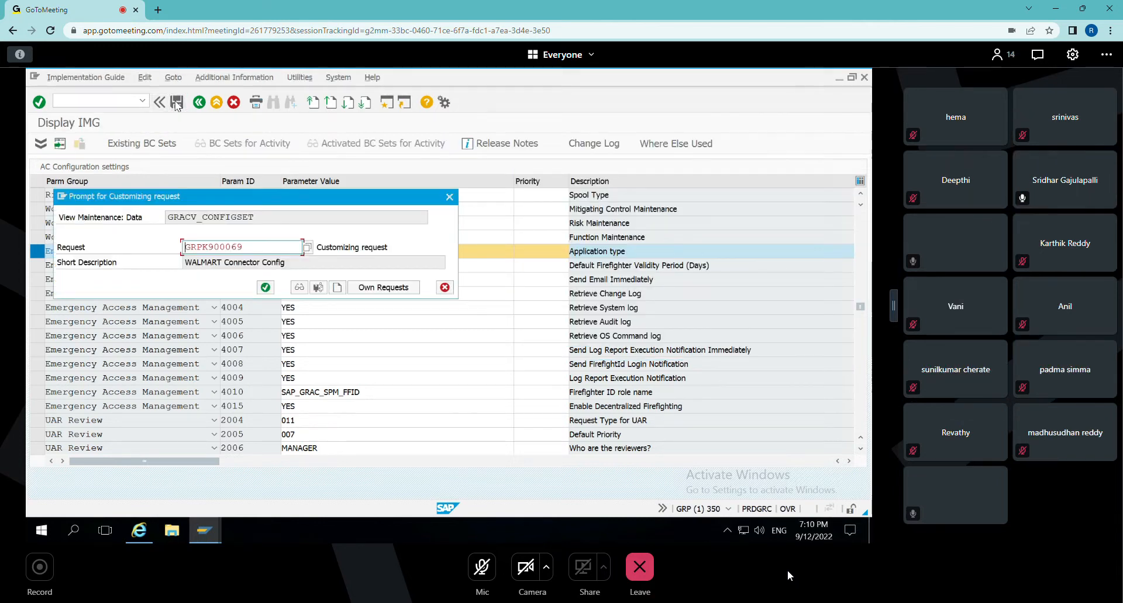
{"action": "key", "text": "Return"}
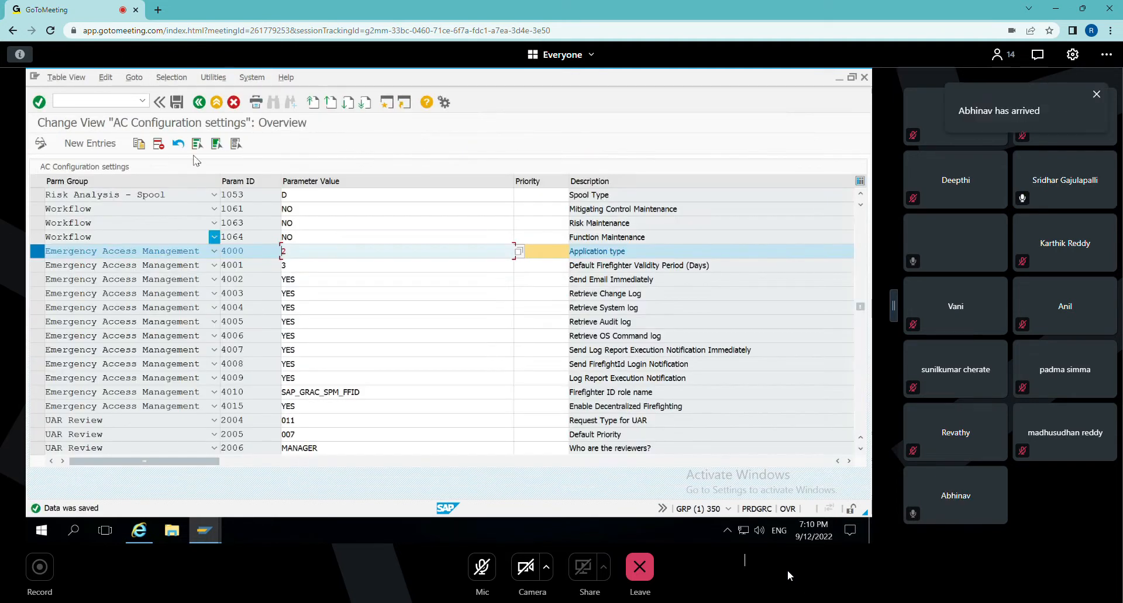
{"action": "left_click", "coordinate": [199, 103]}
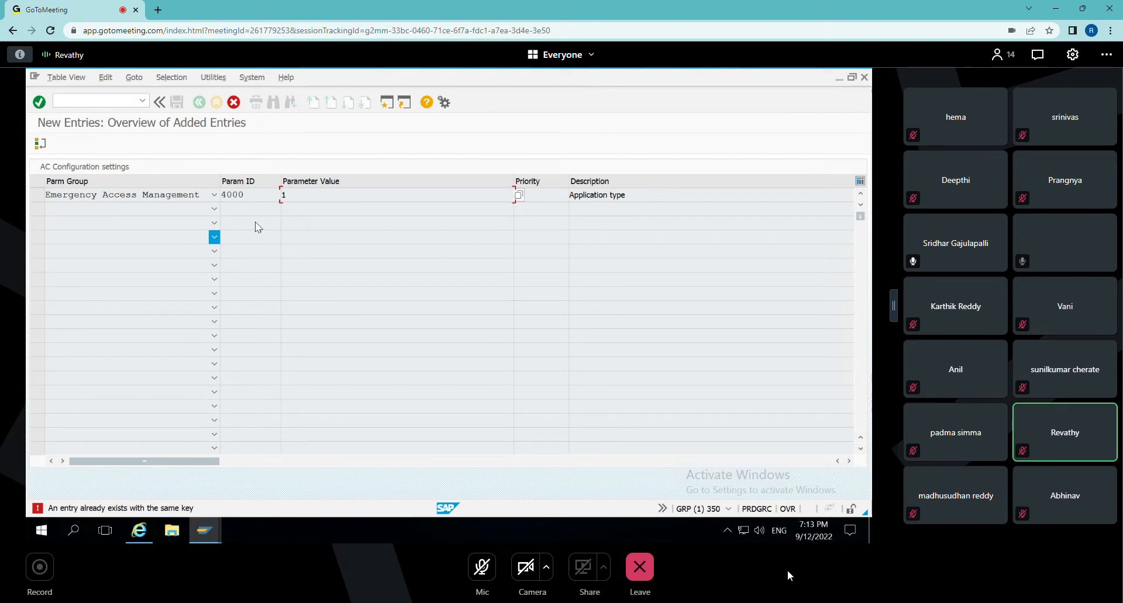
Cancel the duplicate new entry for parameter 4000 and save the existing AC configuration settings.
{"action": "left_click", "coordinate": [265, 196]}
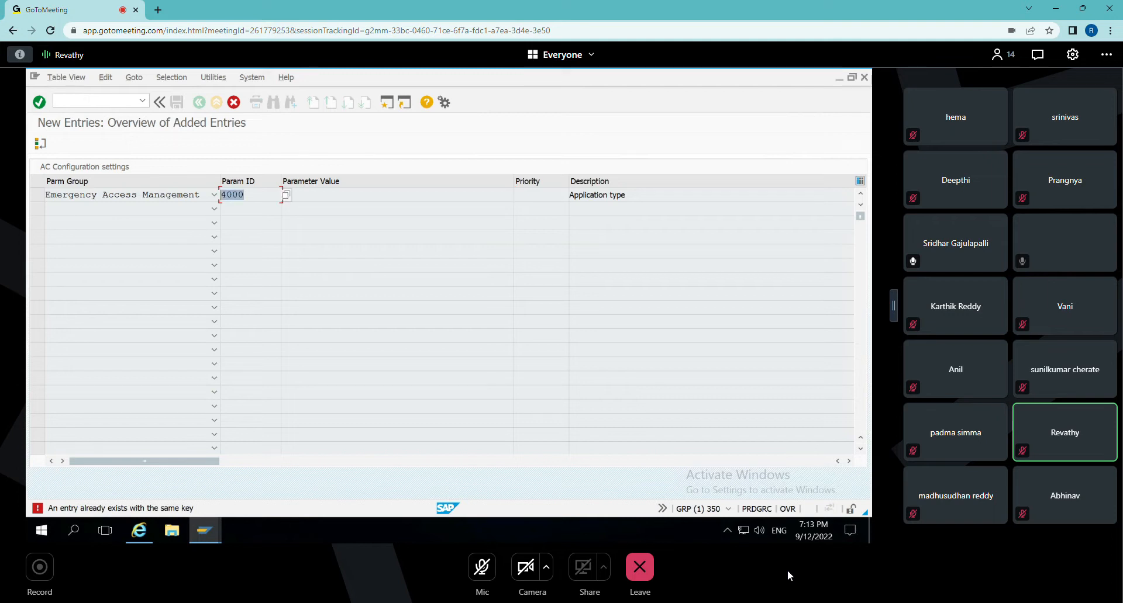
{"action": "key", "text": "F12"}
{"action": "scroll", "coordinate": [103, 279], "scroll_direction": "down", "scroll_amount": 9}
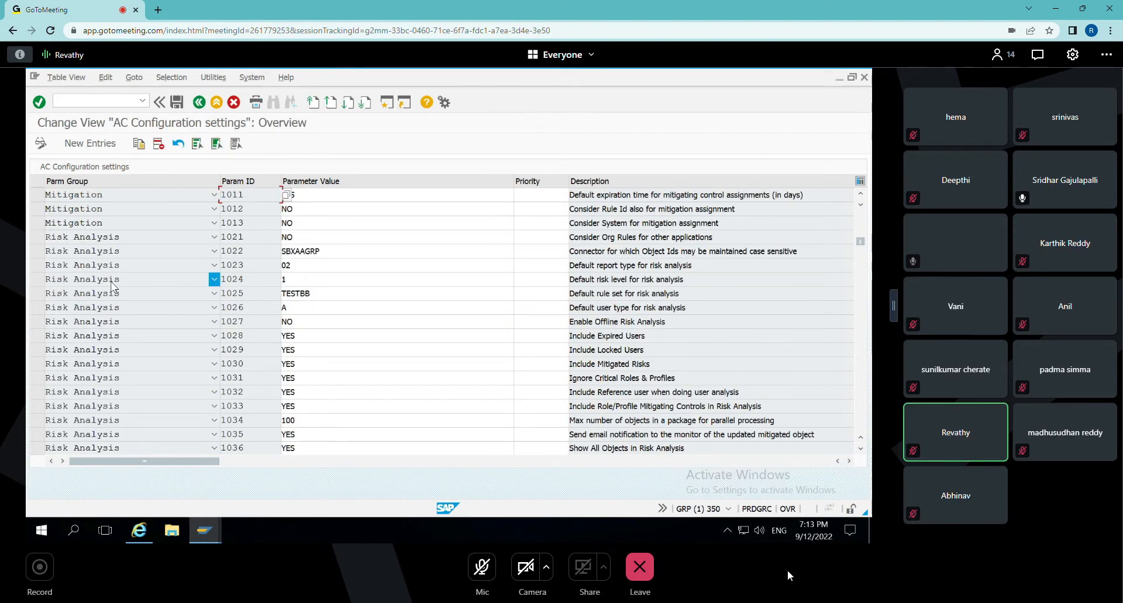
{"action": "scroll", "coordinate": [103, 278], "scroll_direction": "down", "scroll_amount": 4}
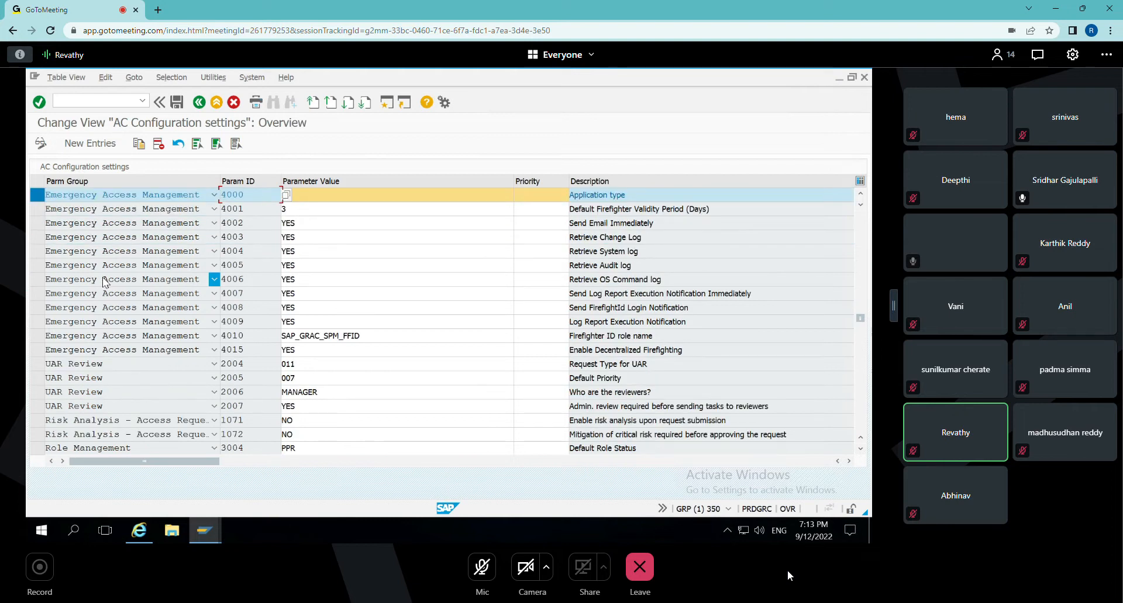
{"action": "scroll", "coordinate": [104, 283], "scroll_direction": "up", "scroll_amount": 1}
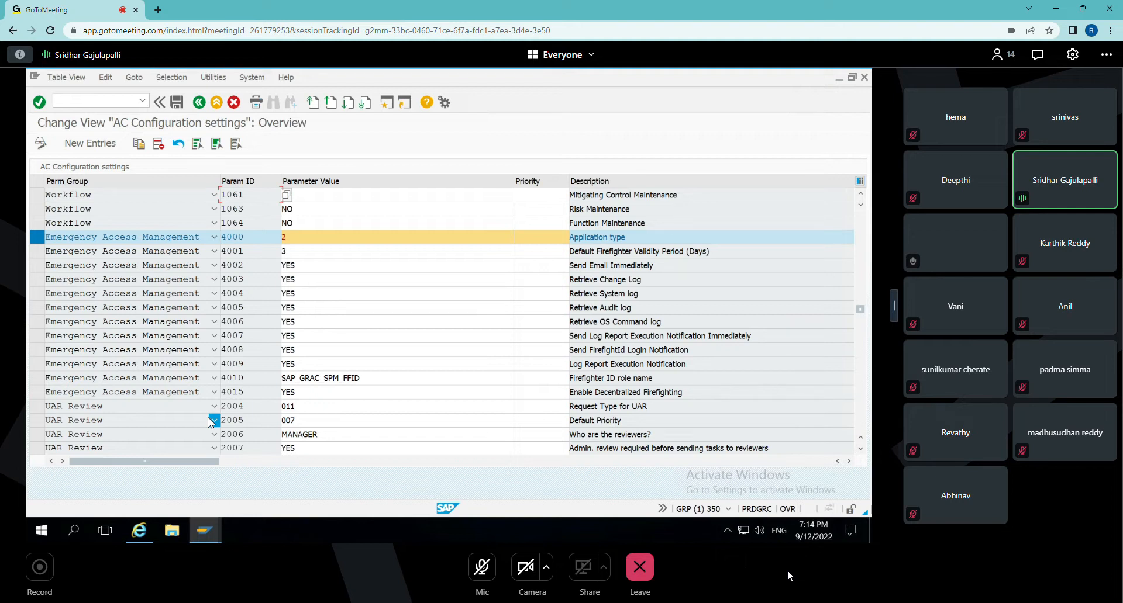
{"action": "left_click", "coordinate": [177, 103]}
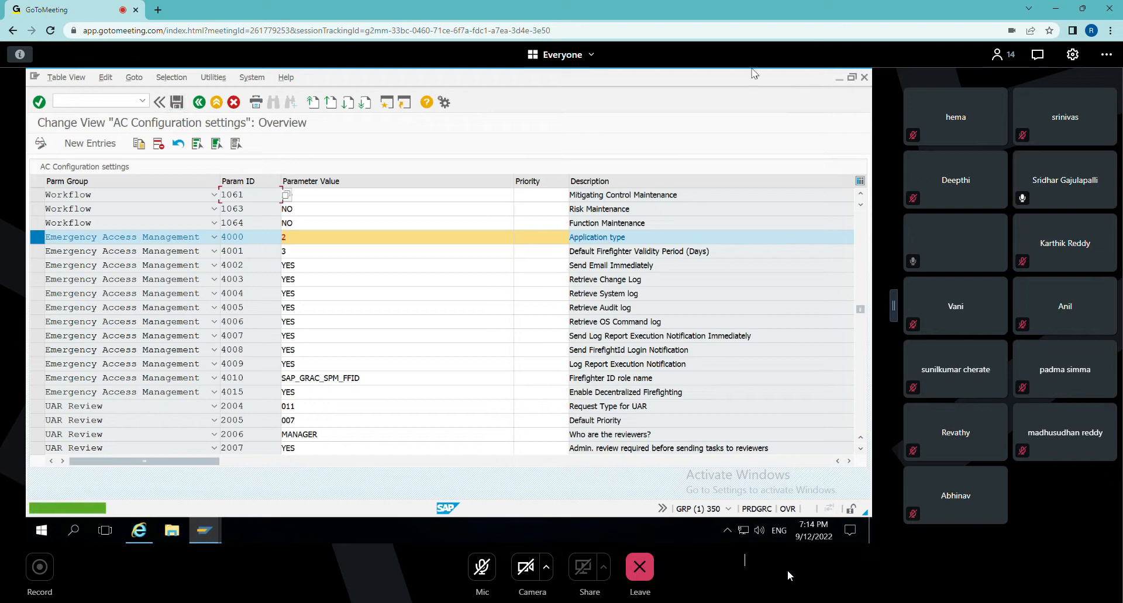
Switch to the EAM document in Word and select the phrase ENABLE for FIRE FIGHTING in the role-based section.
{"action": "left_click", "coordinate": [838, 78]}
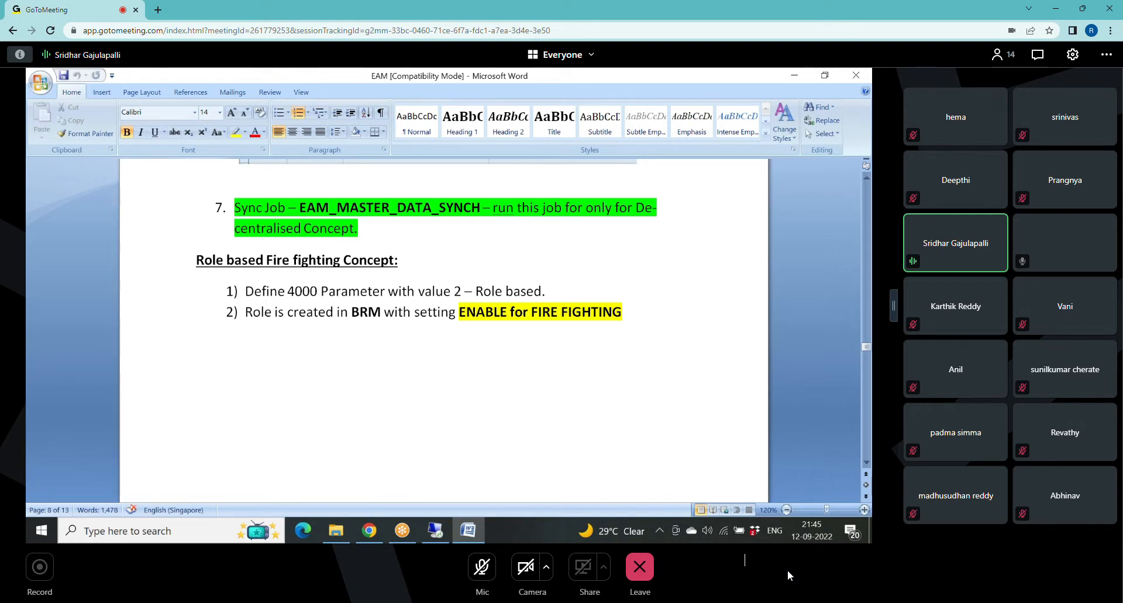
{"action": "left_click", "coordinate": [485, 311]}
{"action": "left_click_drag", "start_coordinate": [458, 312], "coordinate": [622, 311]}
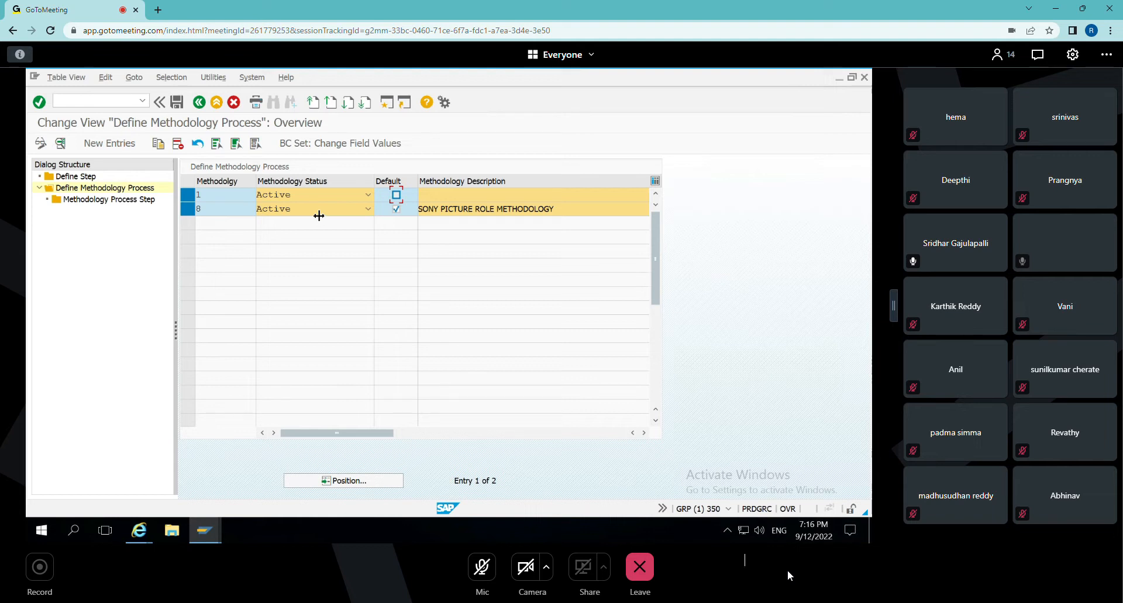
{"action": "left_click", "coordinate": [187, 195]}
{"action": "left_click", "coordinate": [345, 200]}
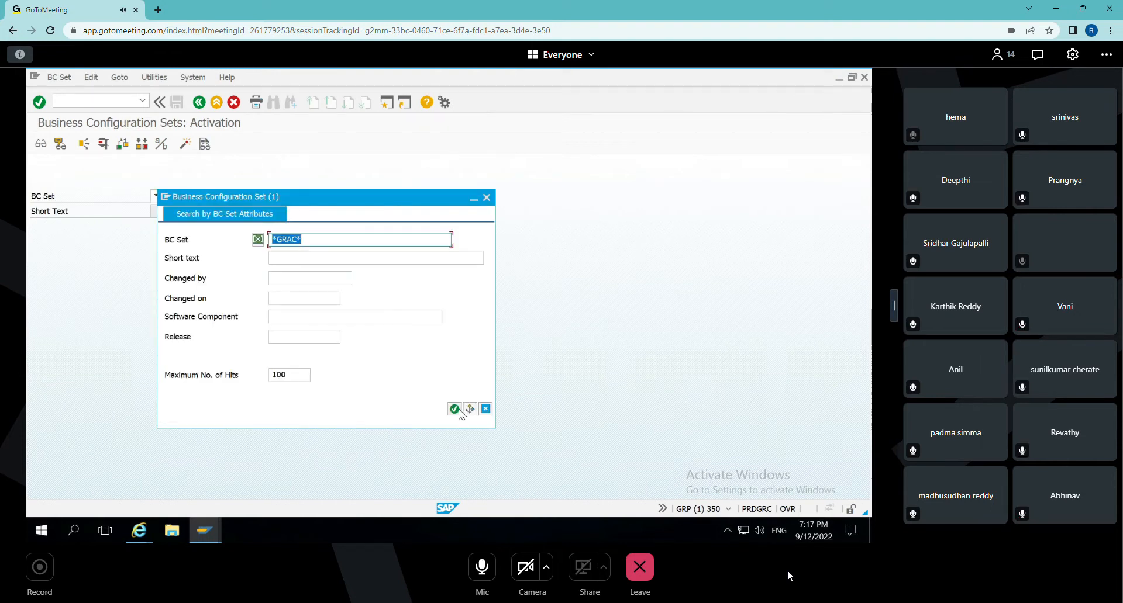
{"action": "left_click", "coordinate": [456, 410]}
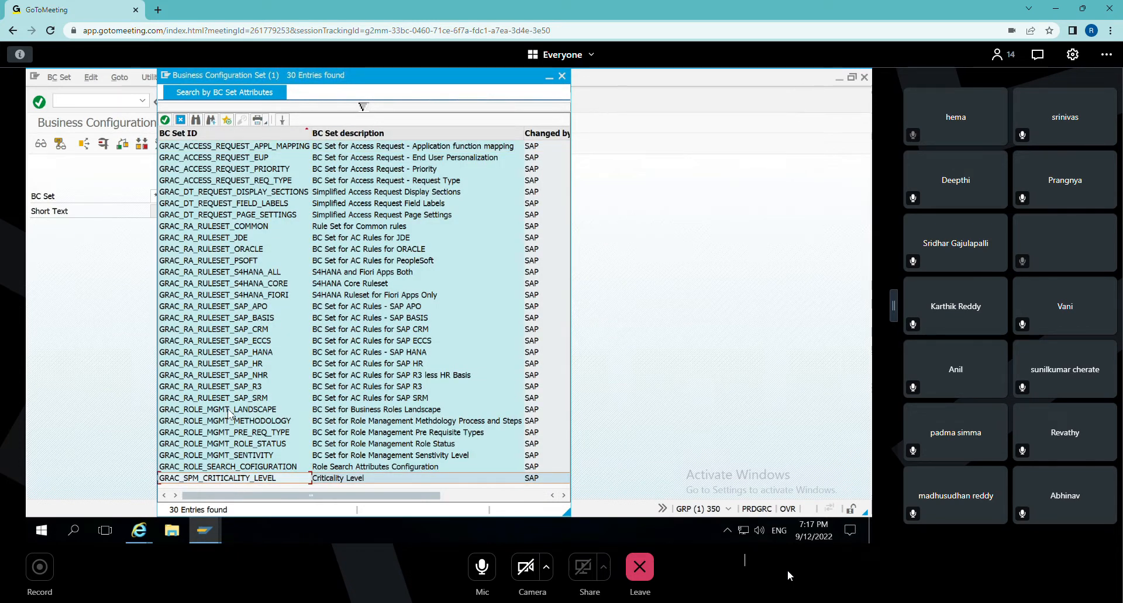
Choose the BC set GRAC_ROLE_MGMT_LANDSCAPE and activate it under customizing request GRPK900069.
{"action": "left_click", "coordinate": [230, 411]}
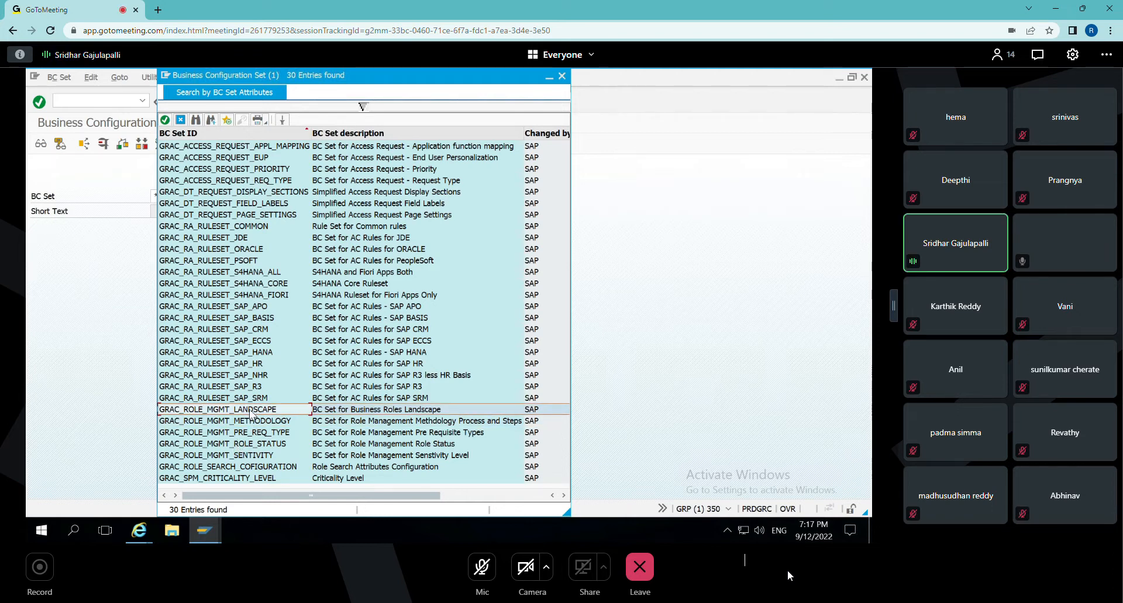
{"action": "left_click", "coordinate": [185, 145]}
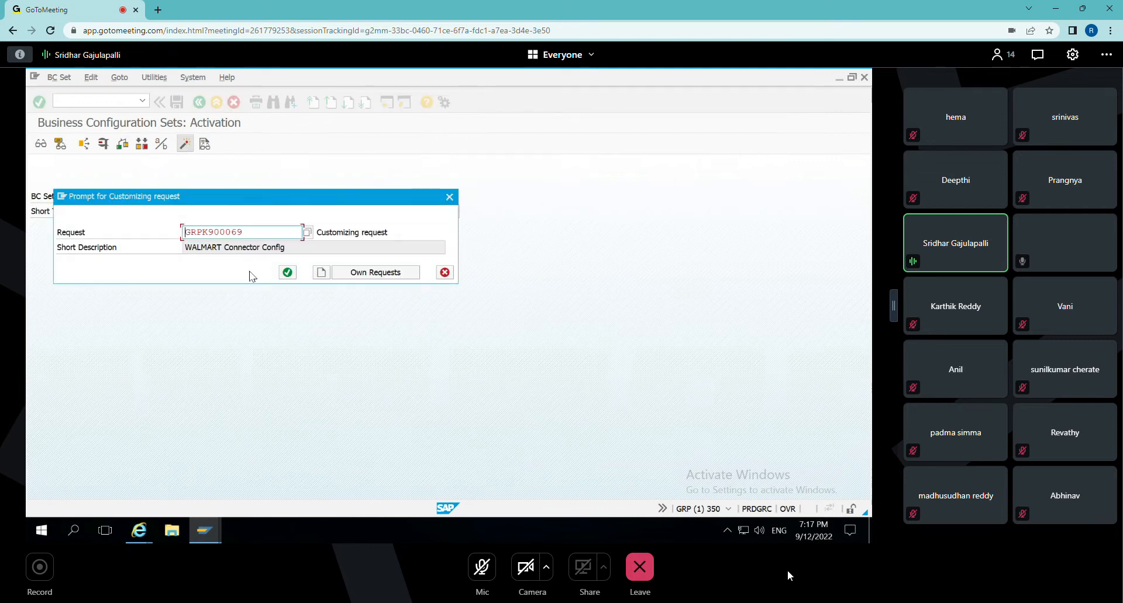
{"action": "left_click", "coordinate": [286, 272]}
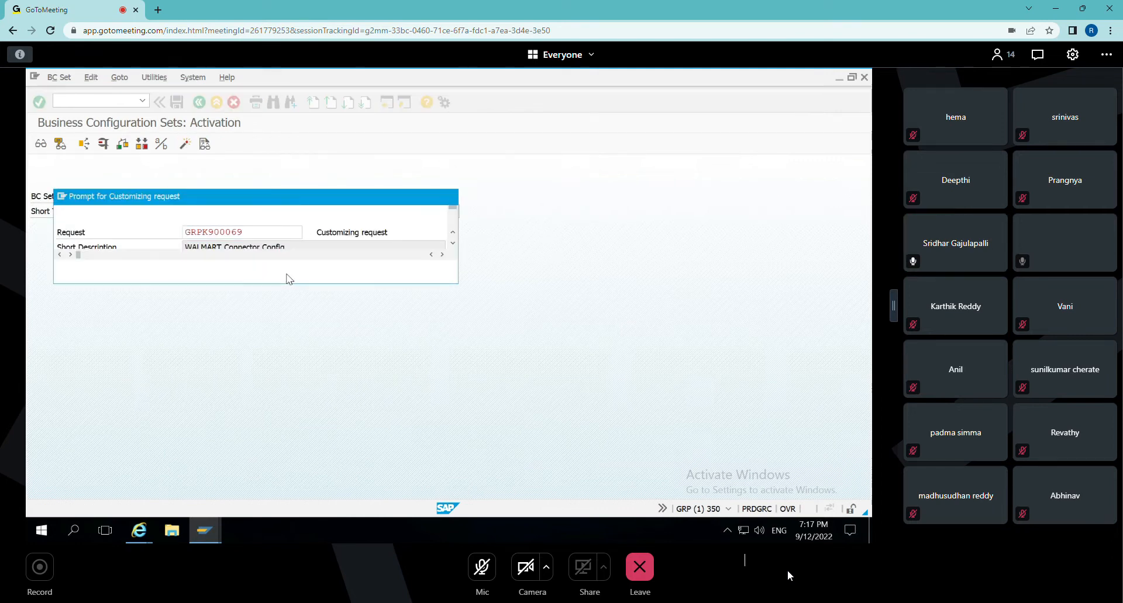
{"action": "left_click", "coordinate": [493, 505]}
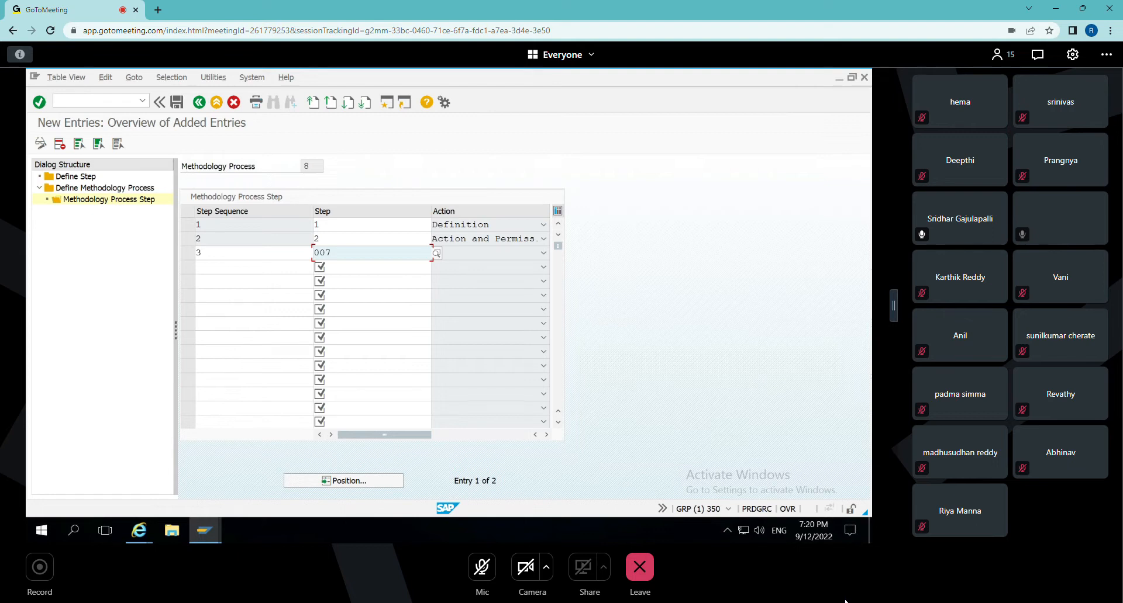
Add step 007 as sequence 3 of methodology process 8, save it under request GRPK900069, and return to the IMG structure.
{"action": "left_click", "coordinate": [543, 253]}
{"action": "left_click", "coordinate": [401, 283]}
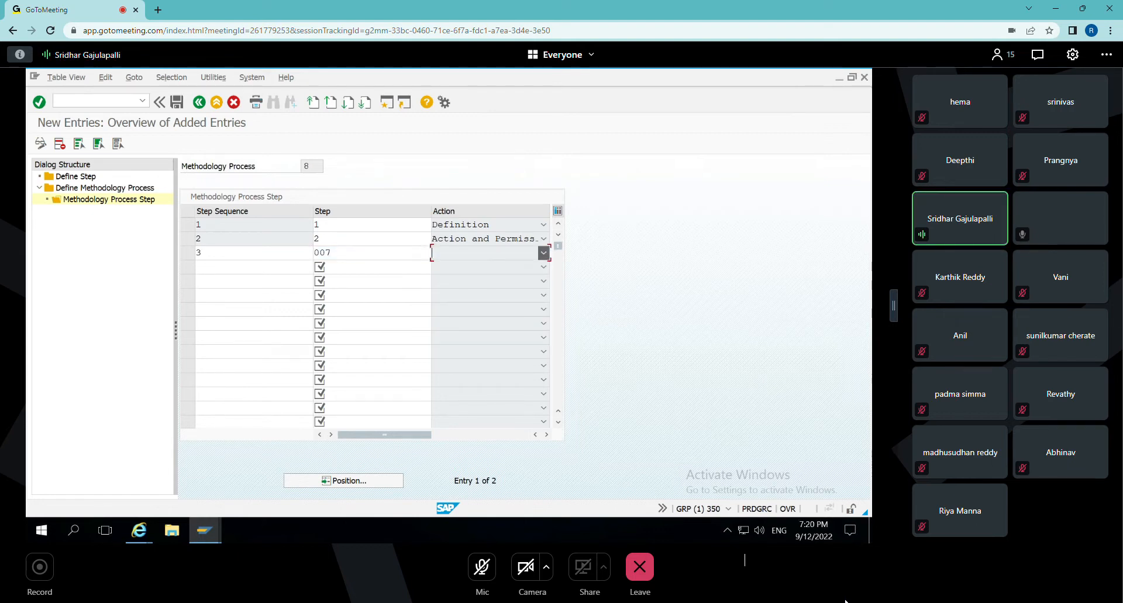
{"action": "left_click", "coordinate": [360, 253]}
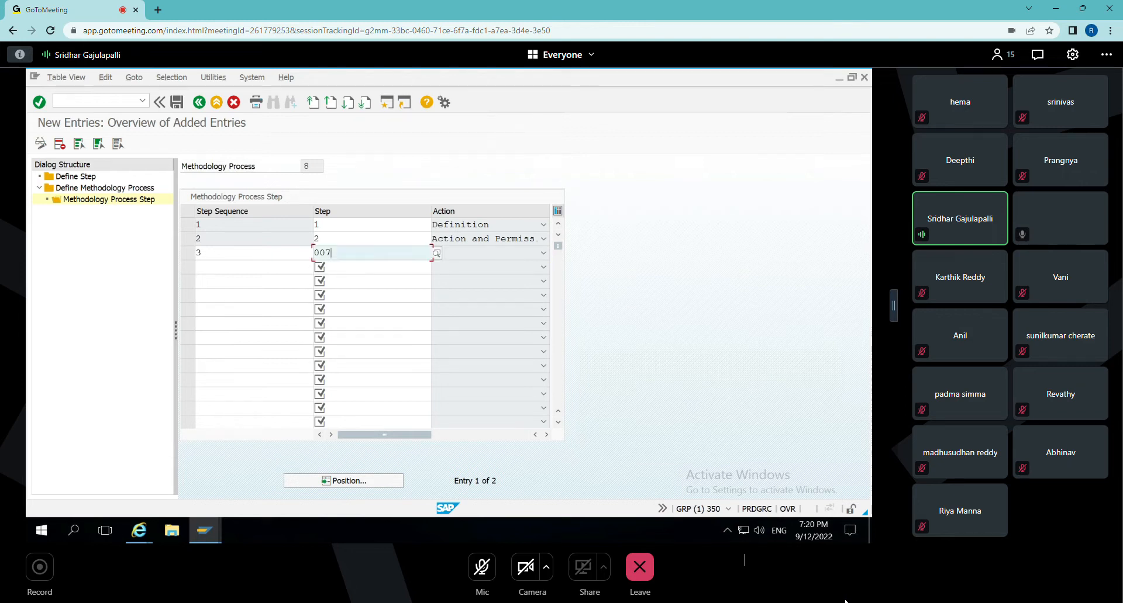
{"action": "key", "text": "Return"}
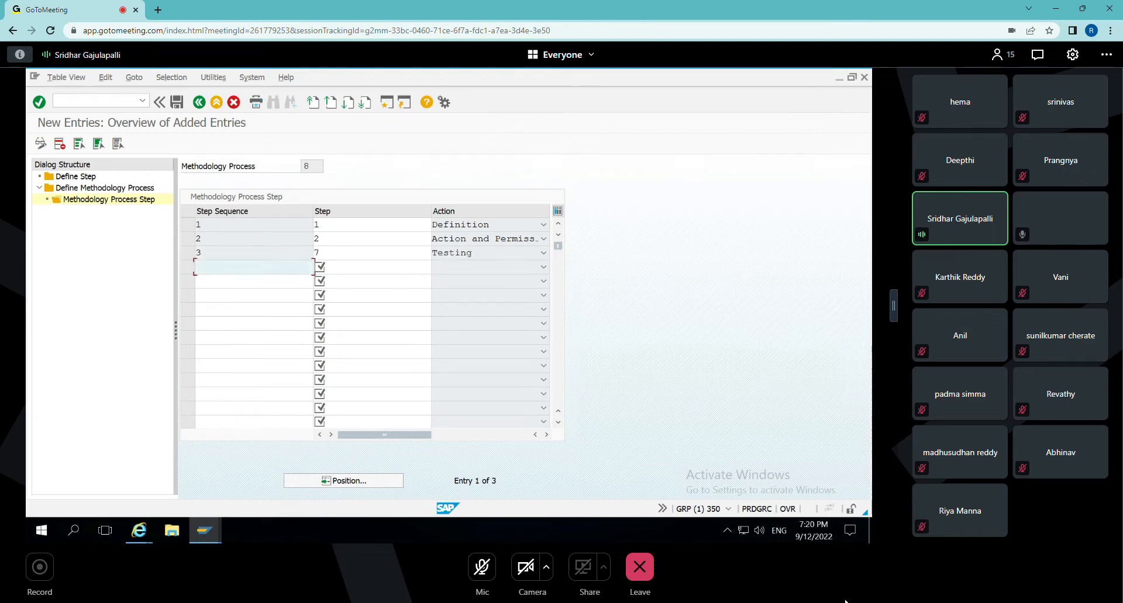
{"action": "left_click", "coordinate": [177, 103]}
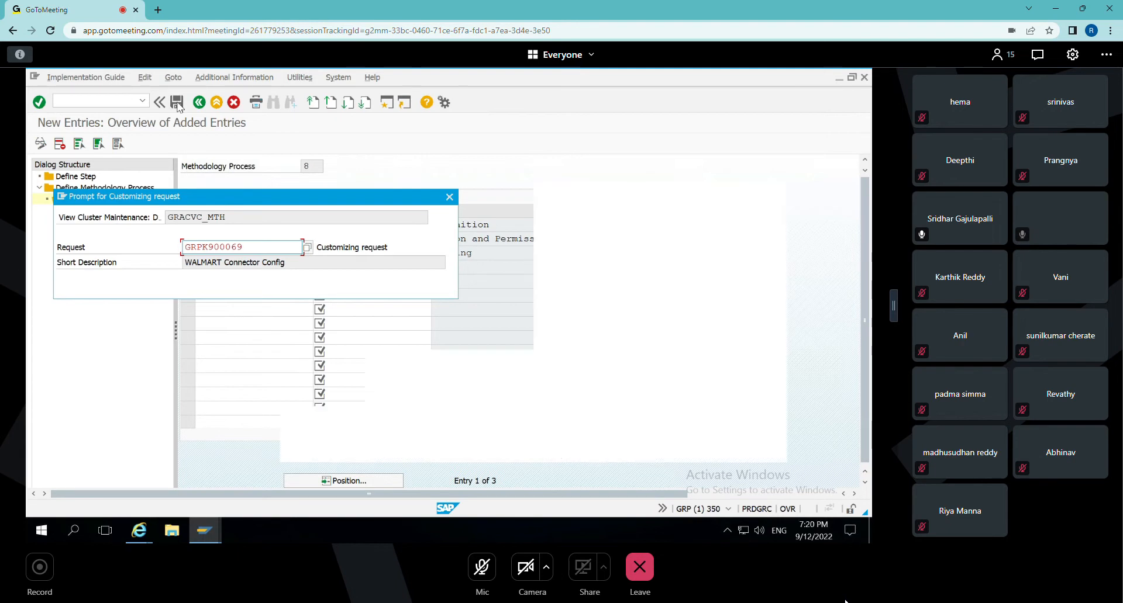
{"action": "left_click", "coordinate": [250, 287]}
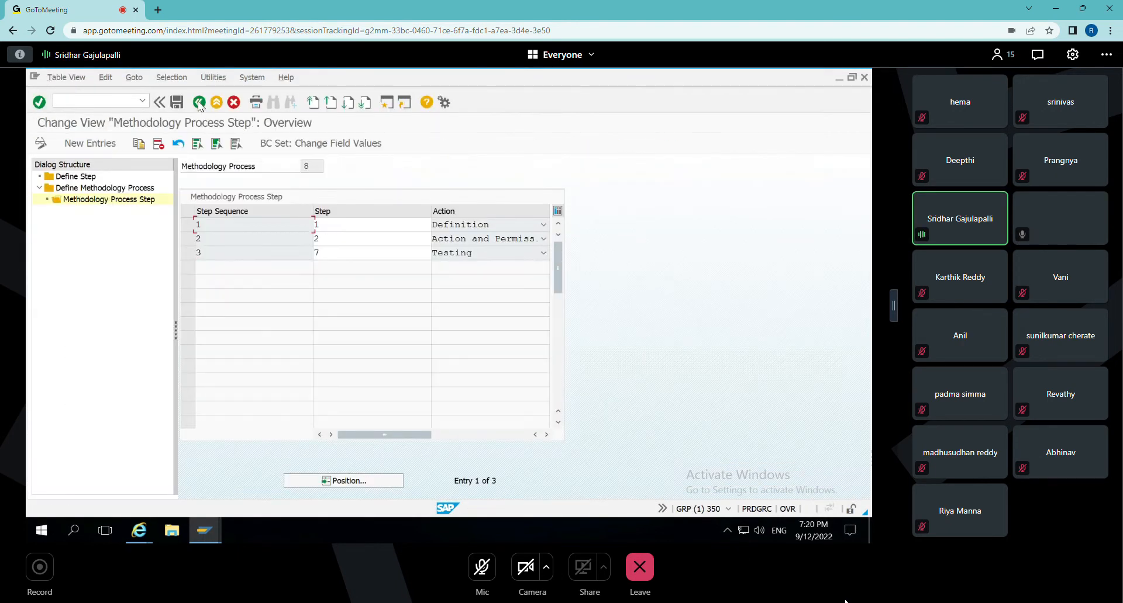
{"action": "left_click", "coordinate": [199, 103]}
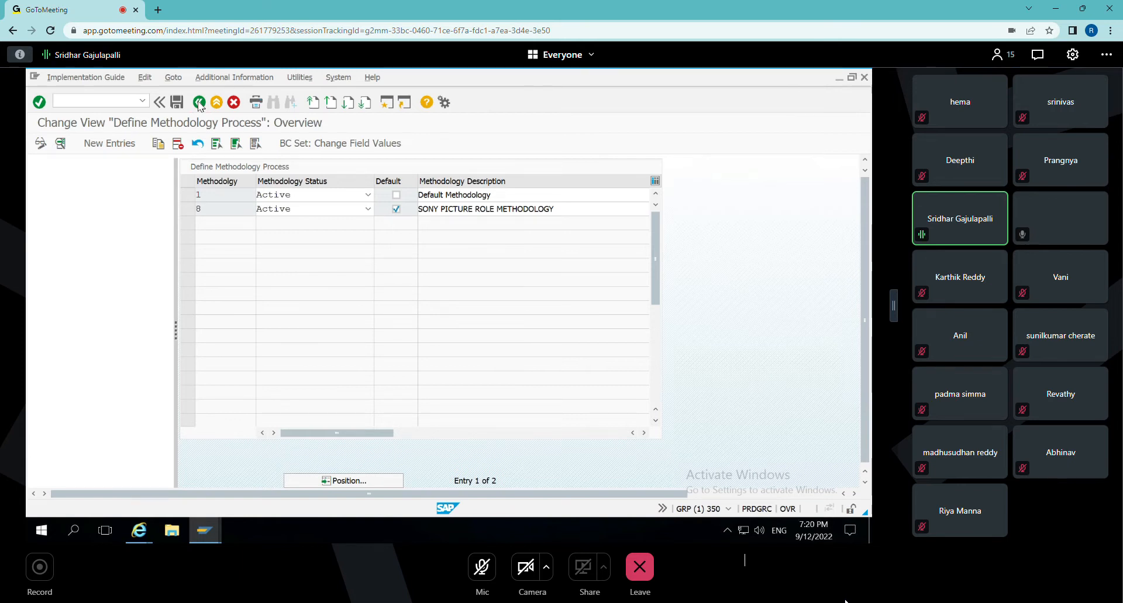
{"action": "left_click", "coordinate": [198, 103]}
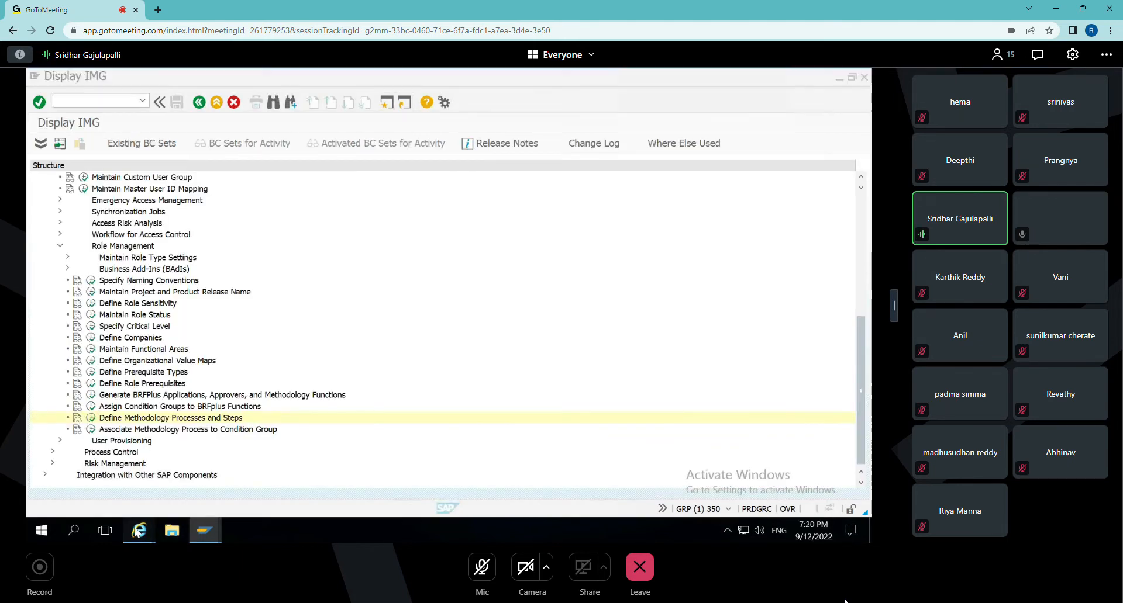
Switch to Internet Explorer, close the open ERM Role window and reopen Role Maintenance in a maximized window.
{"action": "mouse_move", "coordinate": [143, 529]}
{"action": "left_click", "coordinate": [262, 451]}
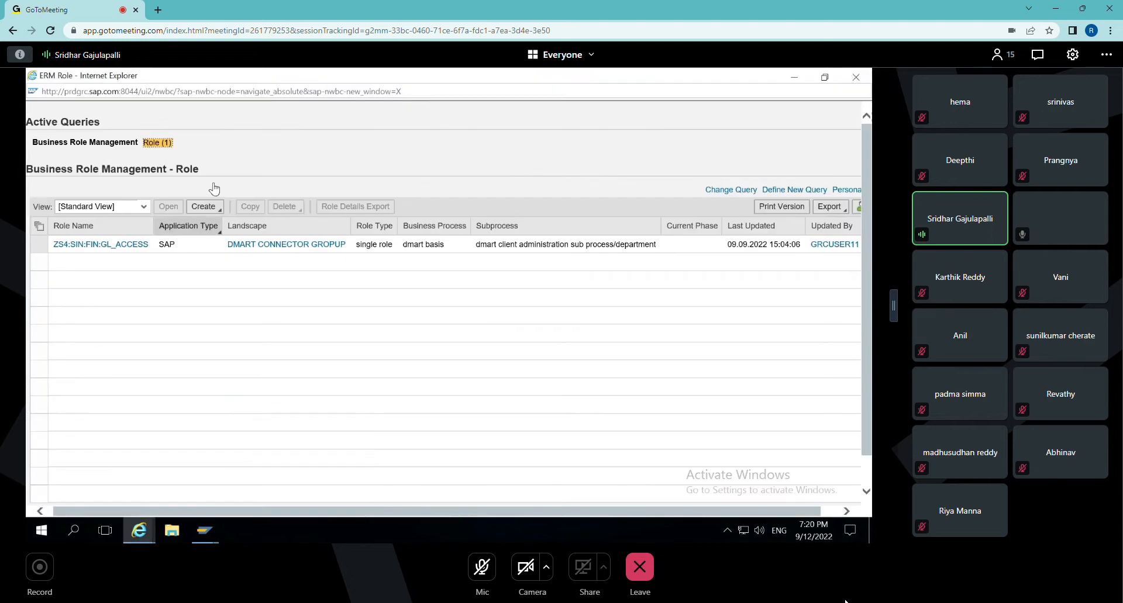
{"action": "left_click", "coordinate": [854, 78]}
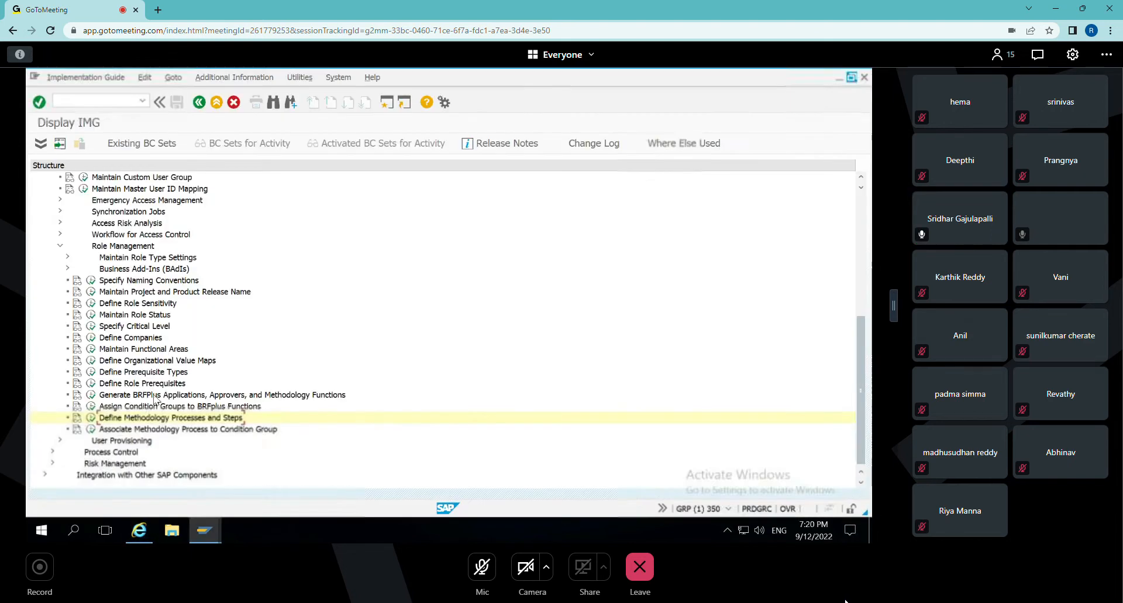
{"action": "left_click", "coordinate": [140, 534]}
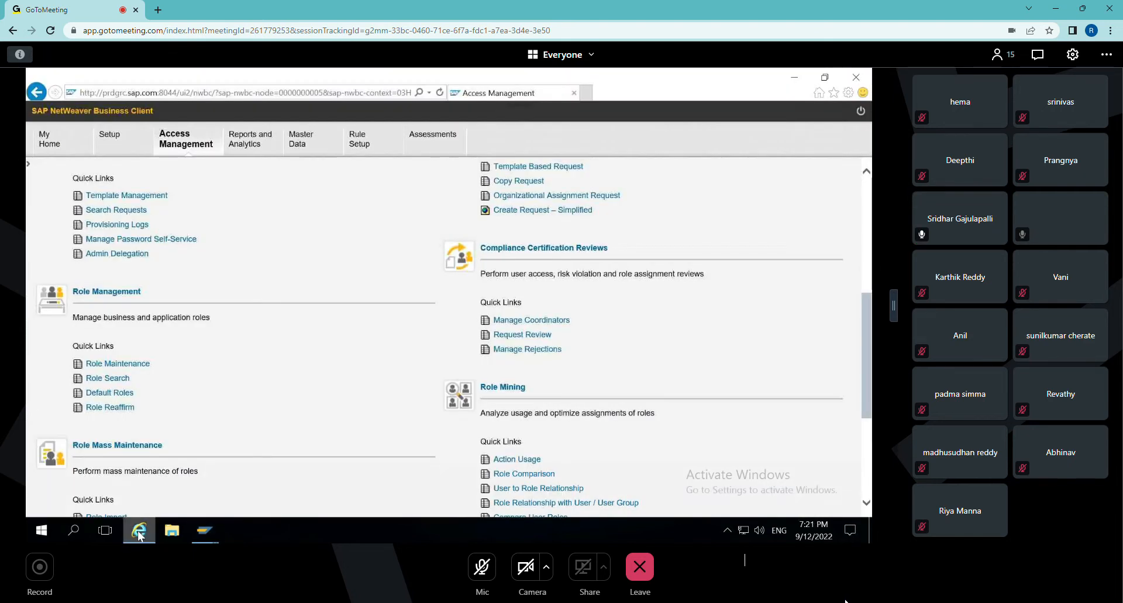
{"action": "left_click", "coordinate": [115, 364]}
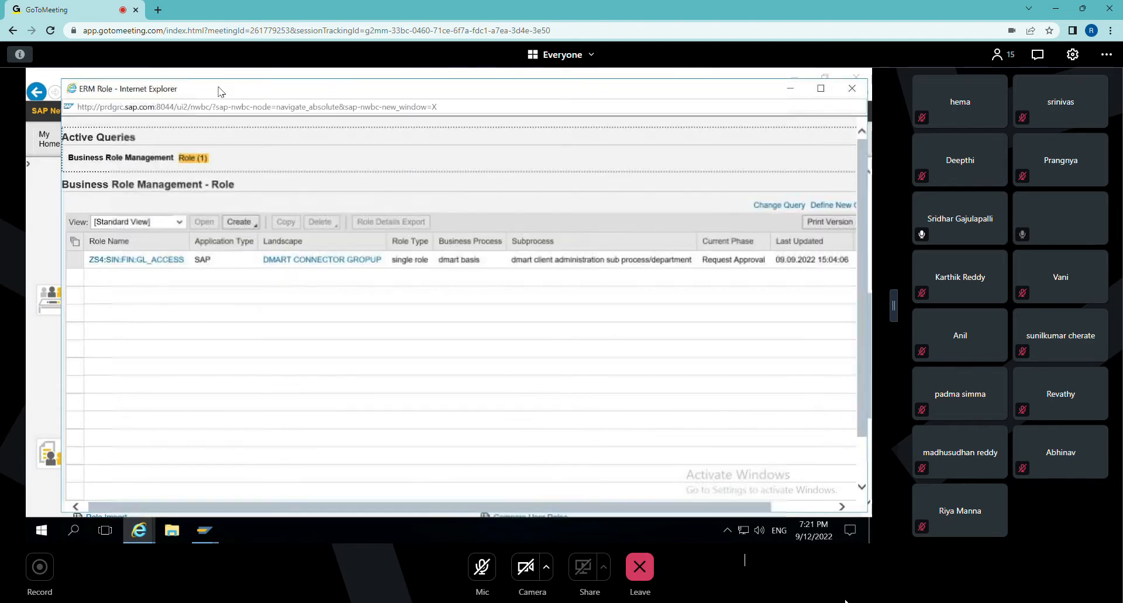
{"action": "double_click", "coordinate": [220, 90]}
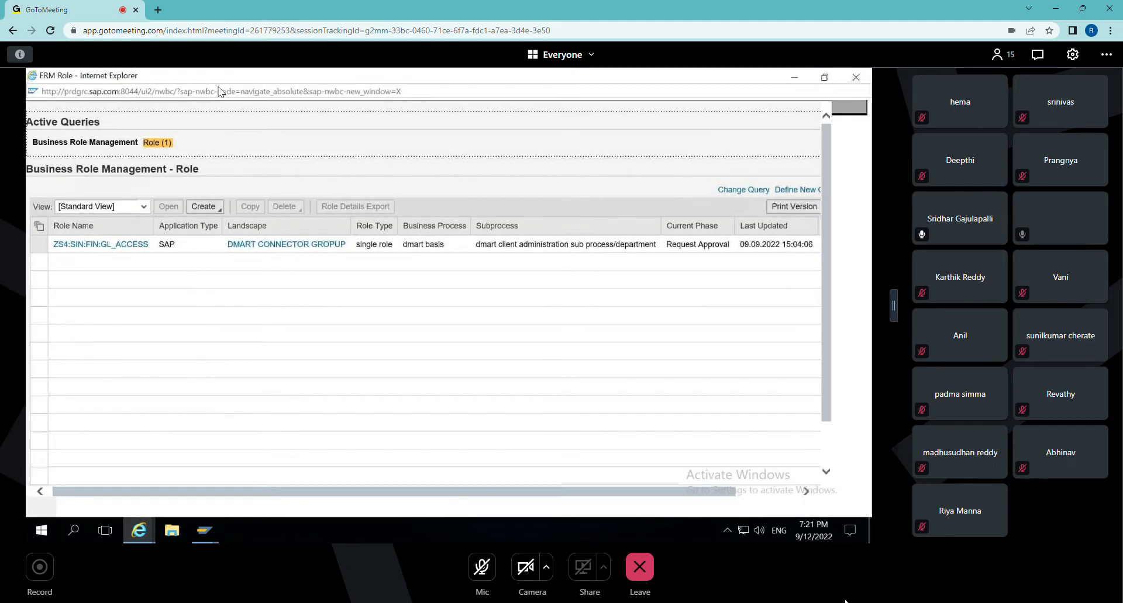
Start a new single role with application type SAP and landscape WLM_GROUP.
{"action": "left_click", "coordinate": [219, 209]}
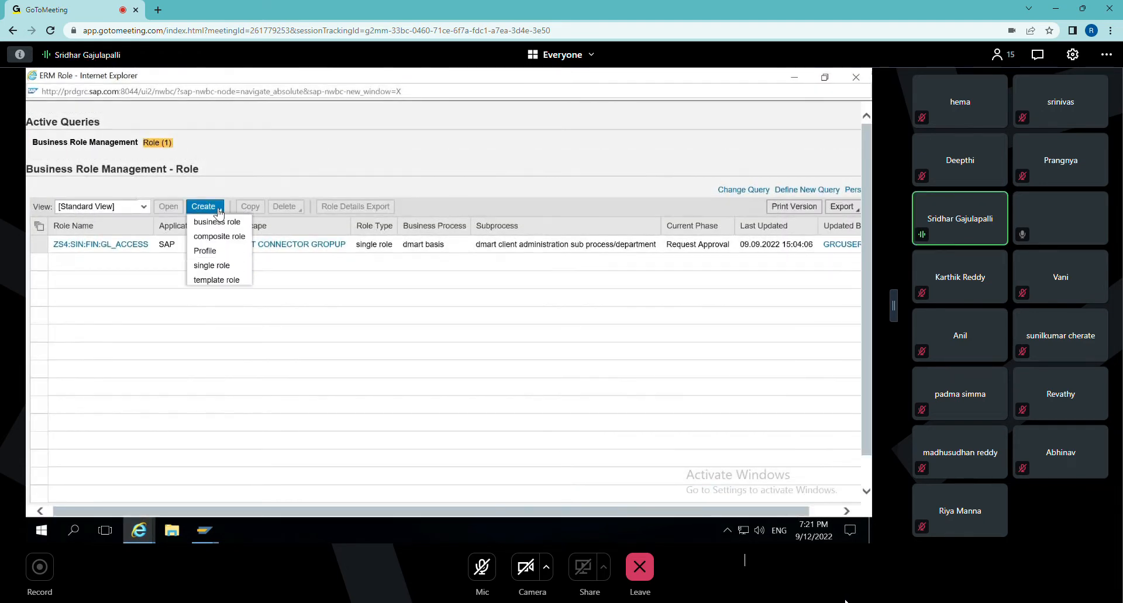
{"action": "left_click", "coordinate": [223, 267]}
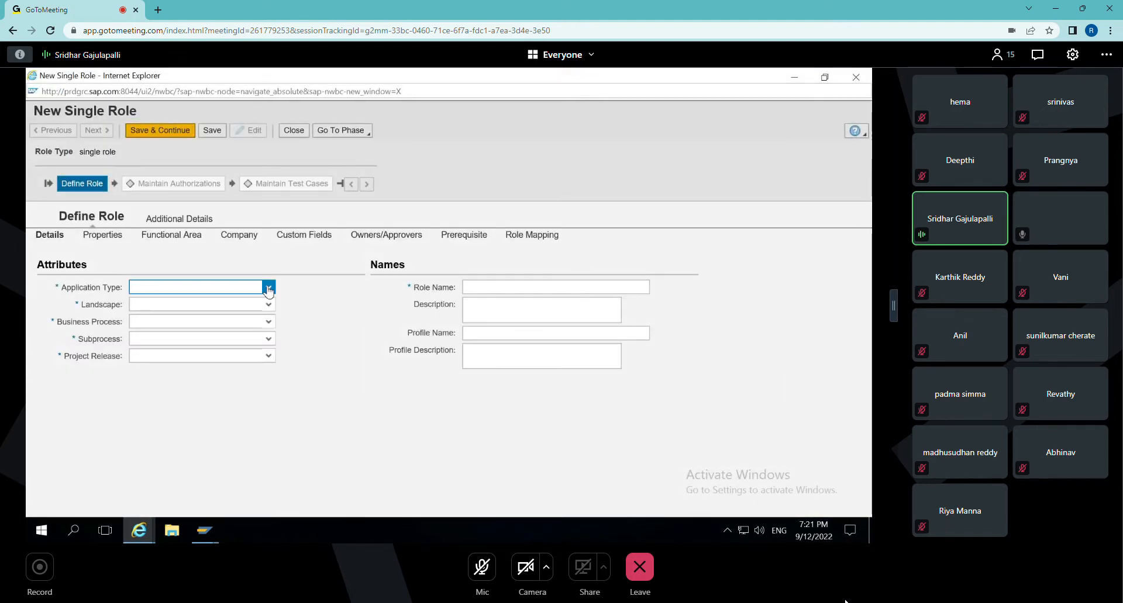
{"action": "left_click", "coordinate": [267, 288]}
{"action": "scroll", "coordinate": [276, 351], "scroll_direction": "down", "scroll_amount": 5}
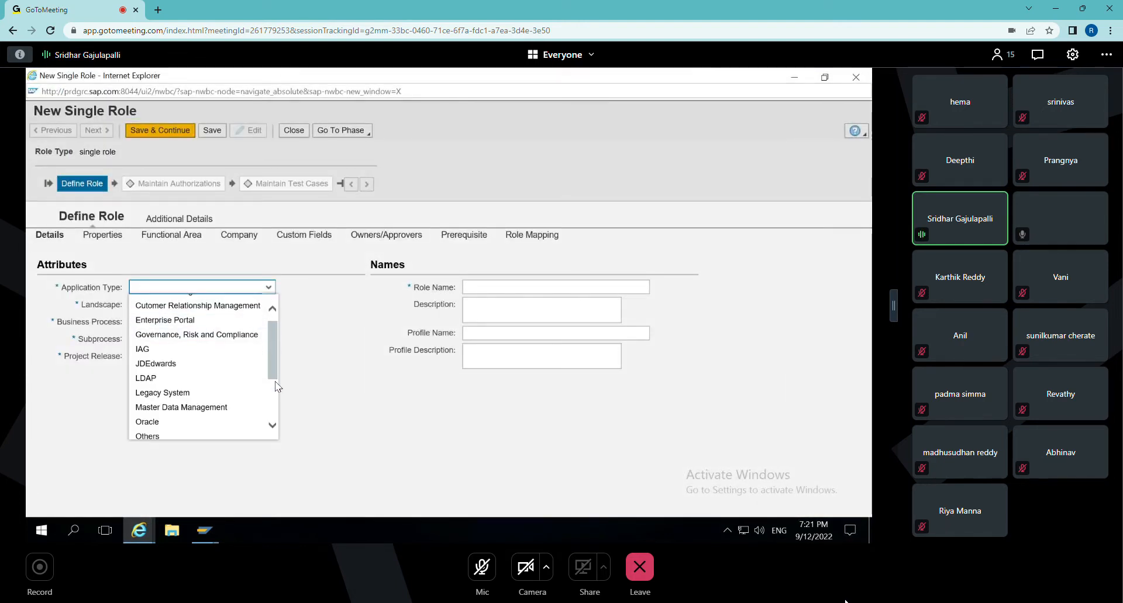
{"action": "left_click", "coordinate": [173, 374]}
{"action": "left_click", "coordinate": [266, 304]}
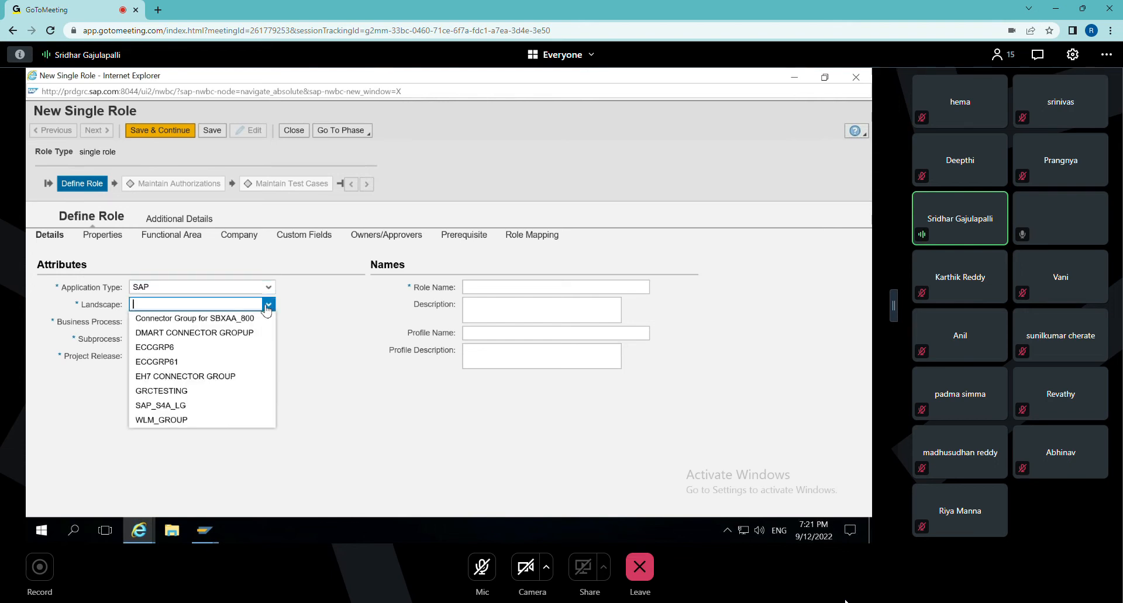
{"action": "left_click", "coordinate": [173, 420]}
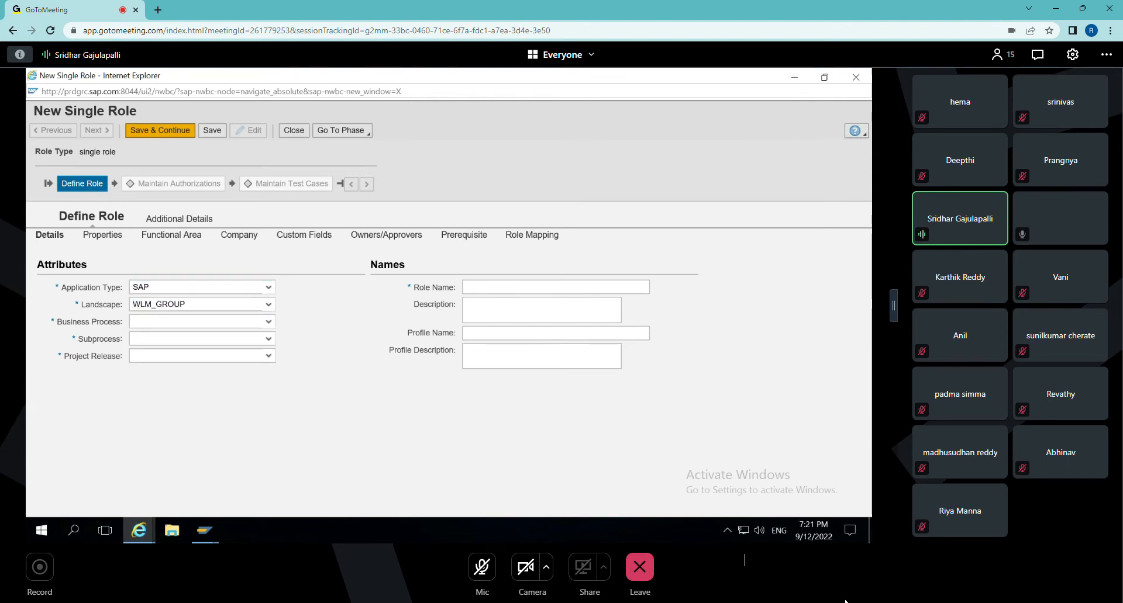
Set the new role's business process to Basis.
{"action": "left_click", "coordinate": [252, 323]}
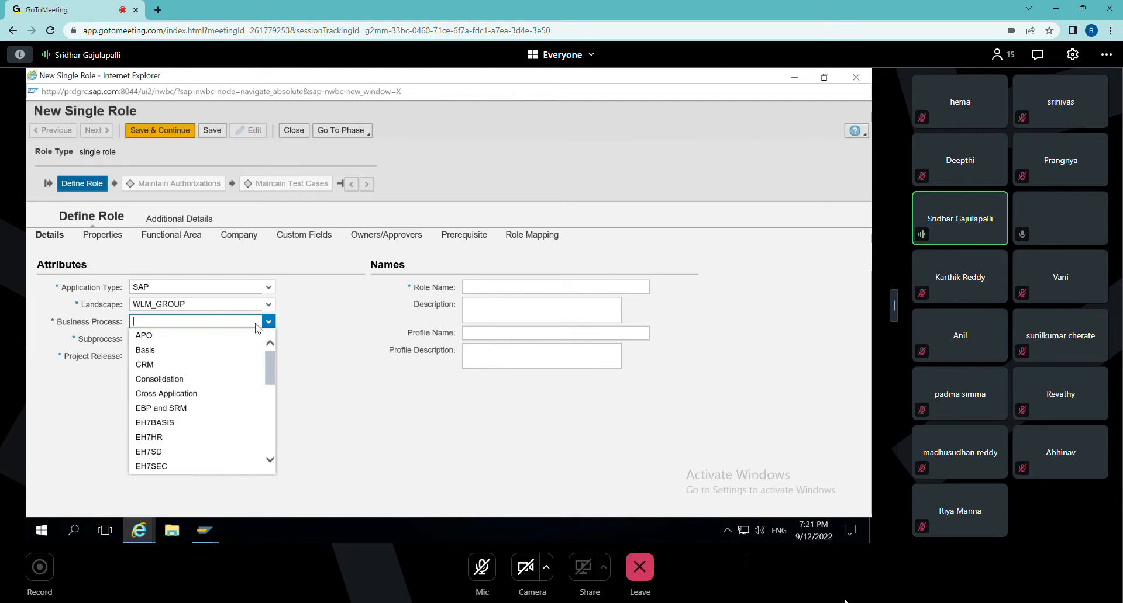
{"action": "left_click_drag", "start_coordinate": [271, 376], "coordinate": [271, 460]}
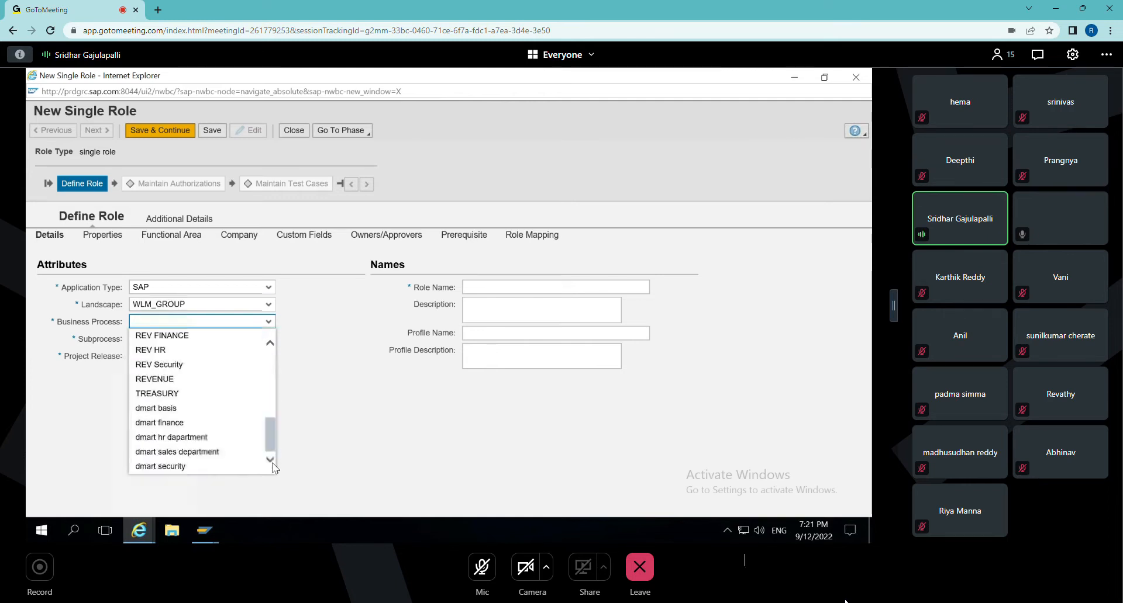
{"action": "scroll", "coordinate": [250, 403], "scroll_direction": "up", "scroll_amount": 1}
{"action": "scroll", "coordinate": [250, 403], "scroll_direction": "up", "scroll_amount": 7}
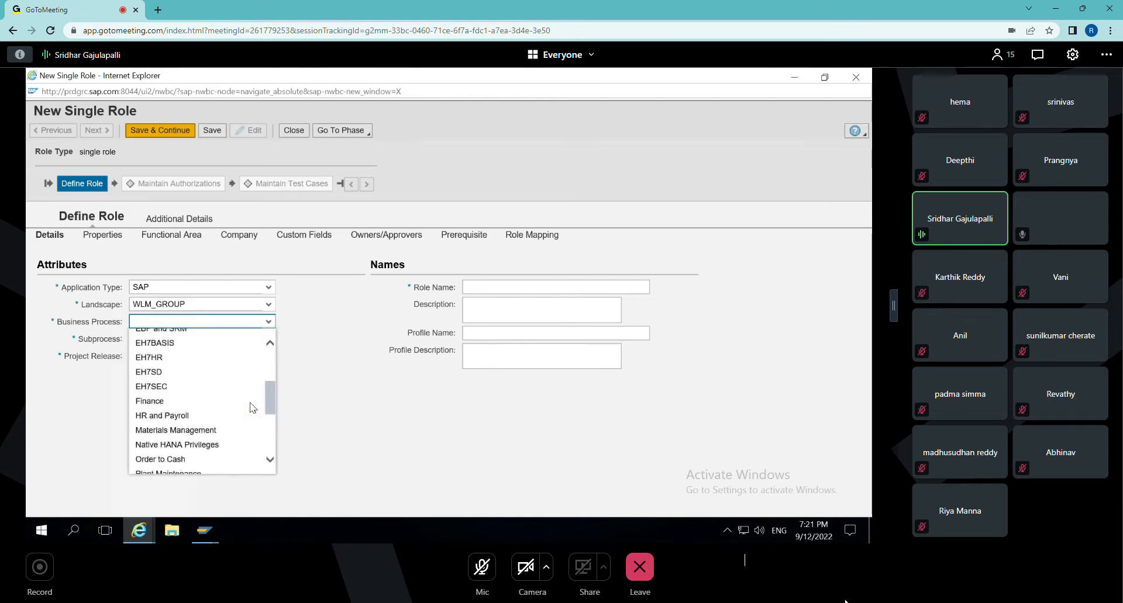
{"action": "scroll", "coordinate": [250, 403], "scroll_direction": "down", "scroll_amount": 3}
{"action": "scroll", "coordinate": [250, 405], "scroll_direction": "down", "scroll_amount": 5}
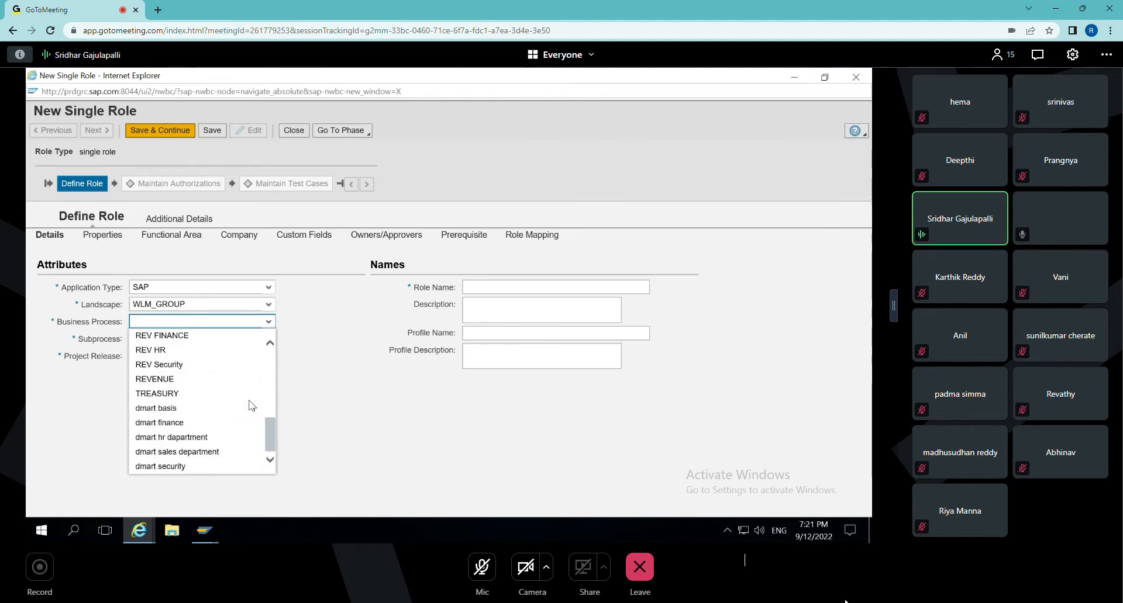
{"action": "scroll", "coordinate": [251, 405], "scroll_direction": "up", "scroll_amount": 8}
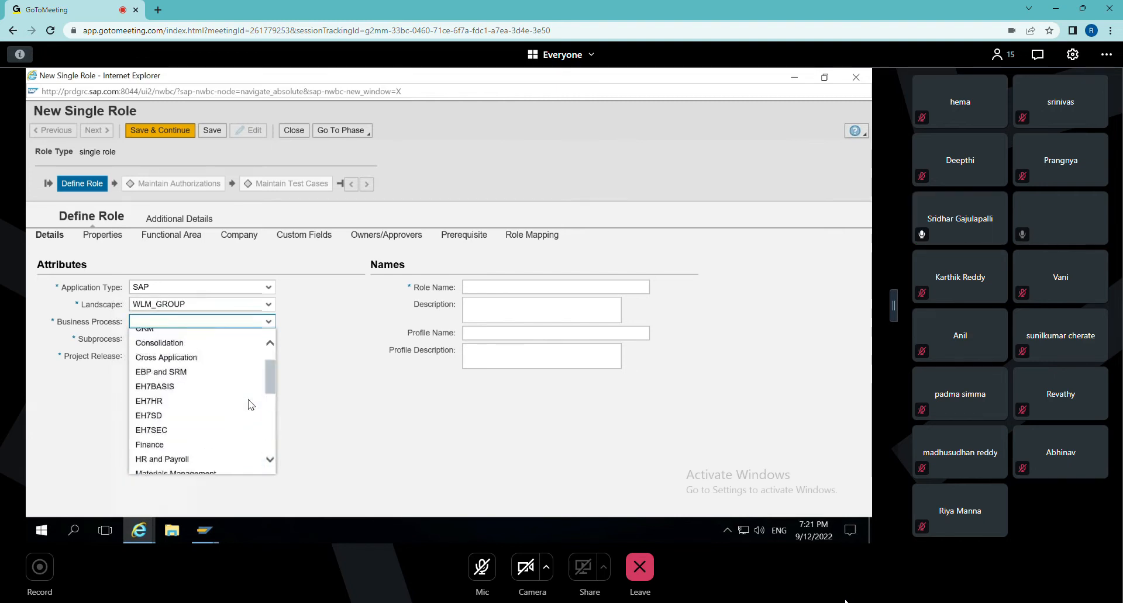
{"action": "scroll", "coordinate": [250, 404], "scroll_direction": "up", "scroll_amount": 2}
{"action": "left_click_drag", "start_coordinate": [271, 379], "coordinate": [268, 351]}
{"action": "left_click", "coordinate": [154, 347]}
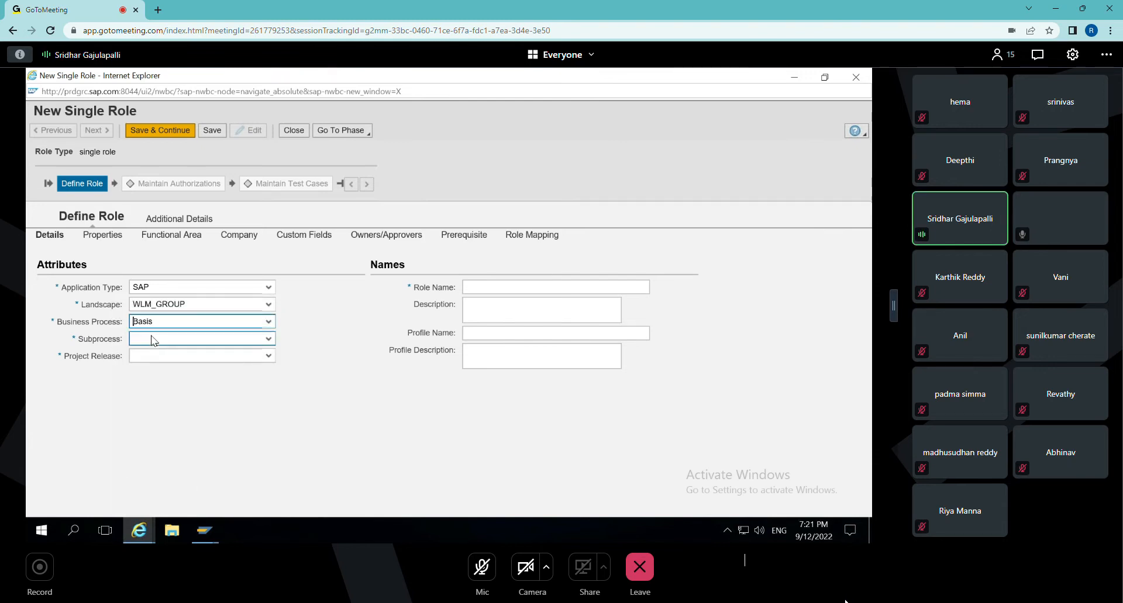
Set the business process to REV Security, the subprocess to REV Role Admin and the project release to sonypicture entertainment.
{"action": "left_click", "coordinate": [246, 322]}
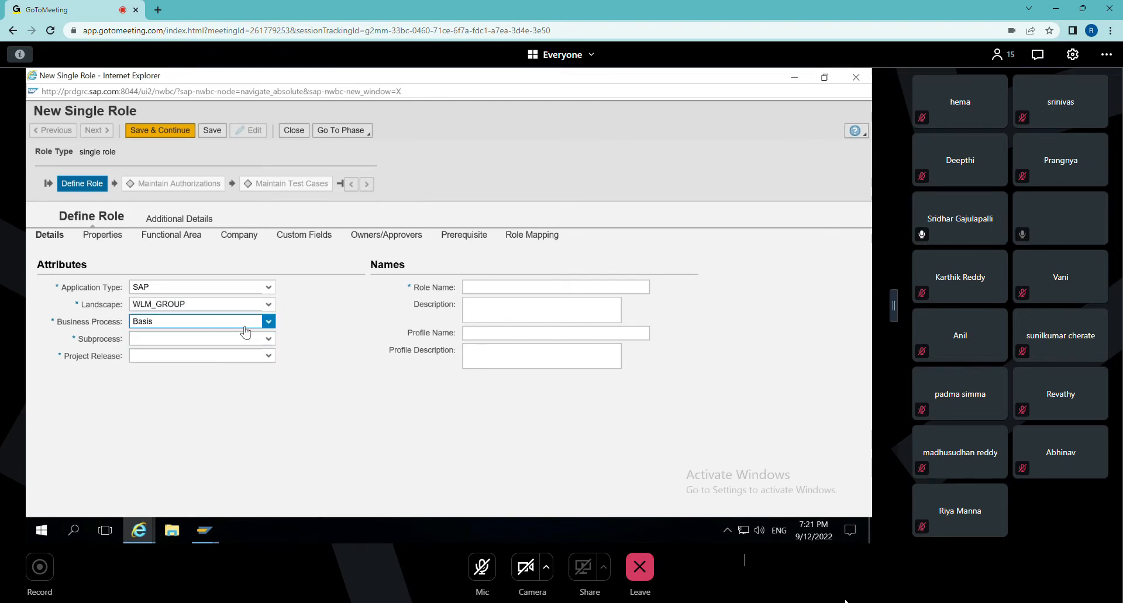
{"action": "left_click_drag", "start_coordinate": [272, 366], "coordinate": [269, 479]}
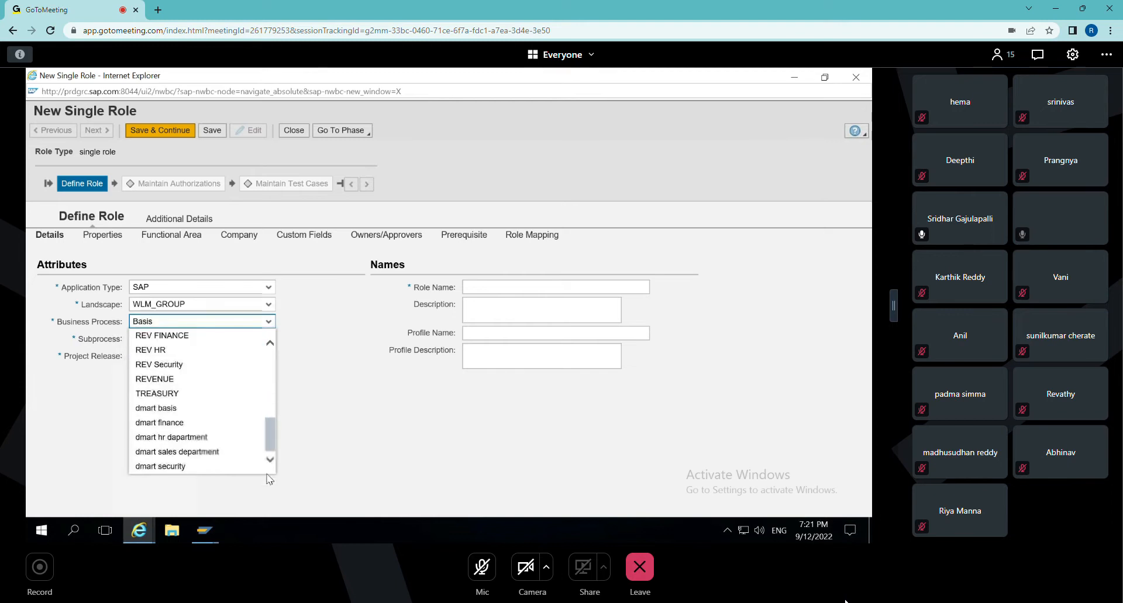
{"action": "left_click", "coordinate": [216, 370]}
{"action": "left_click", "coordinate": [216, 341]}
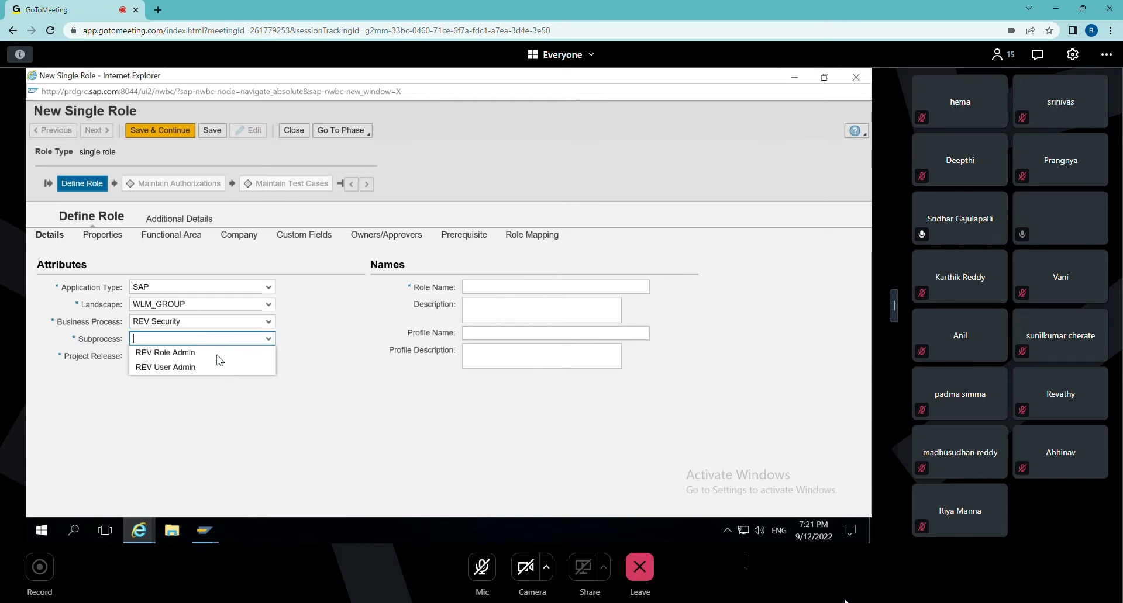
{"action": "left_click", "coordinate": [217, 355]}
{"action": "left_click", "coordinate": [216, 355]}
{"action": "left_click", "coordinate": [187, 371]}
Name the role Z:BASIS:FF_ROLE:WALMART with the description BASIS FF ROLE, then save it and continue to authorization maintenance.
{"action": "left_click", "coordinate": [551, 287]}
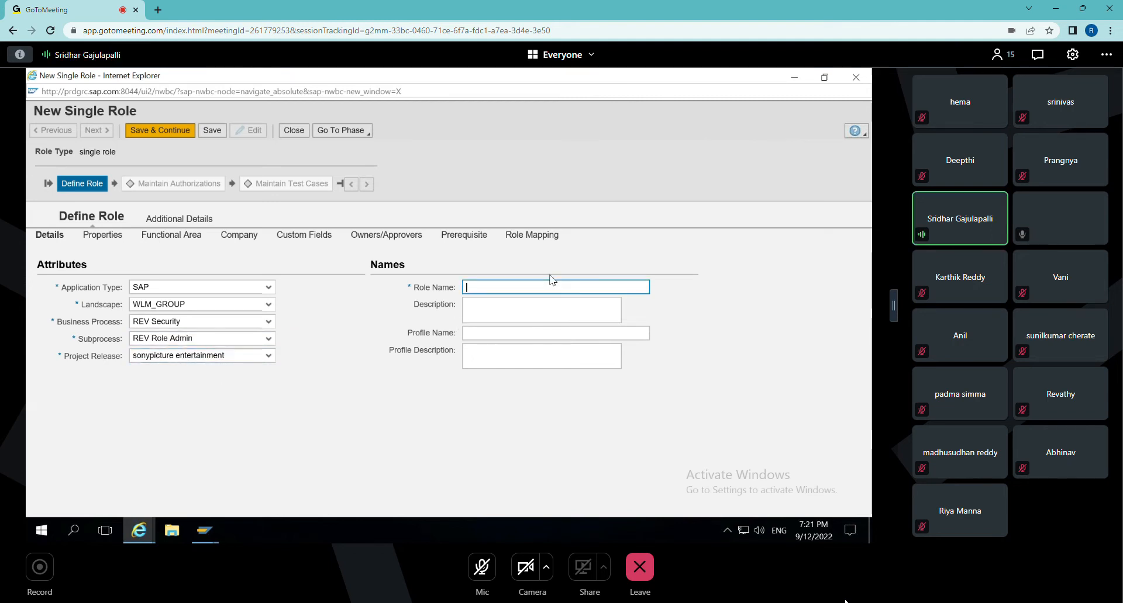
{"action": "type", "text": "Z:BASIS"}
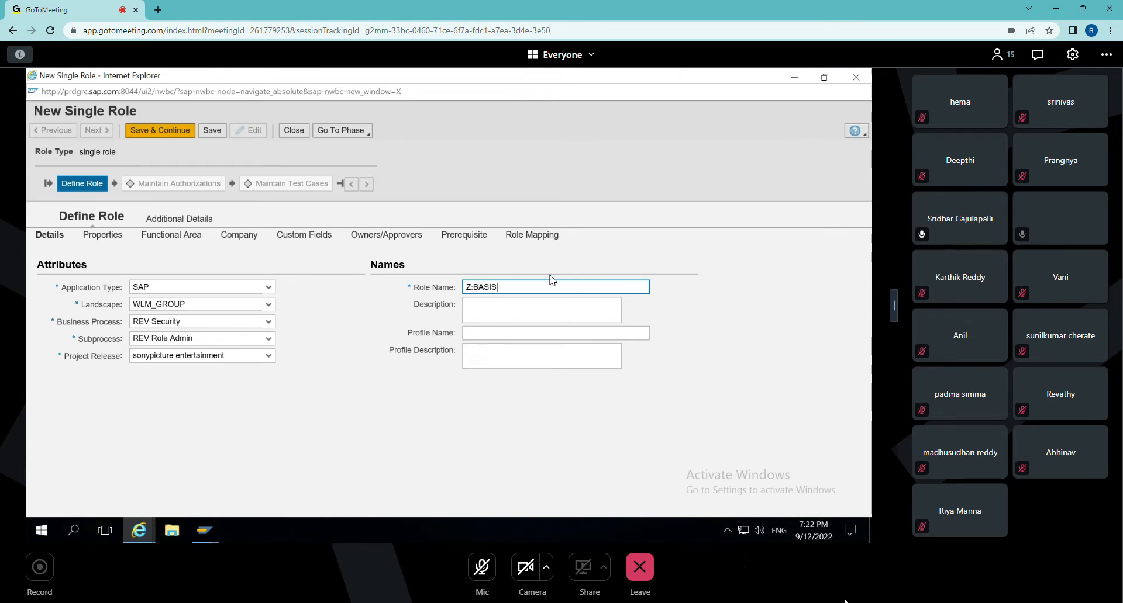
{"action": "type", "text": ":FF_ROLE:ALMART"}
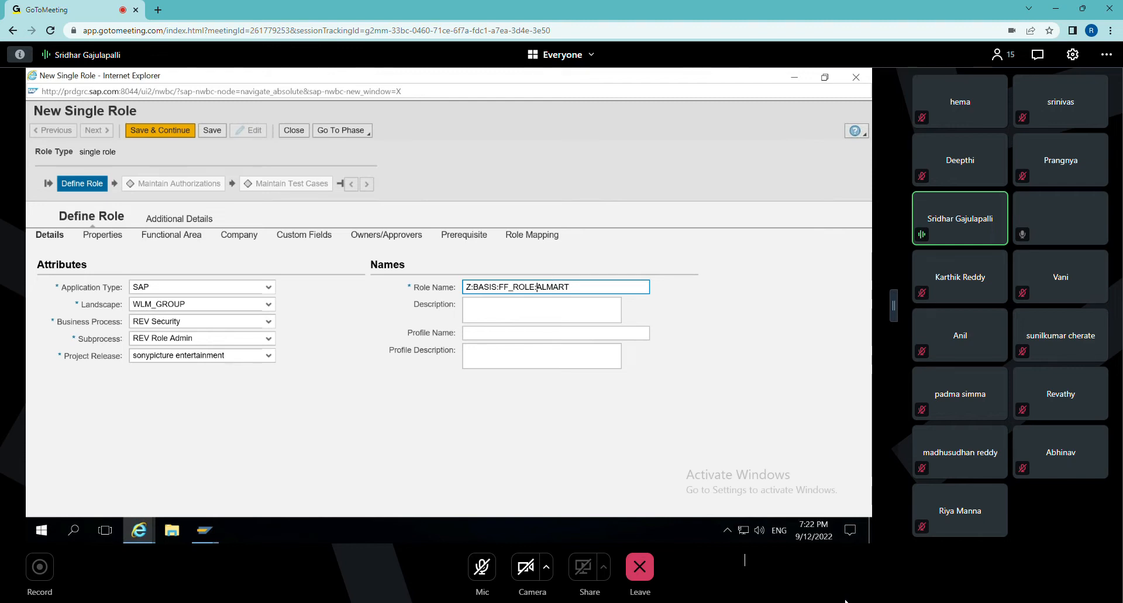
{"action": "type", "text": "W"}
{"action": "key", "text": "Tab"}
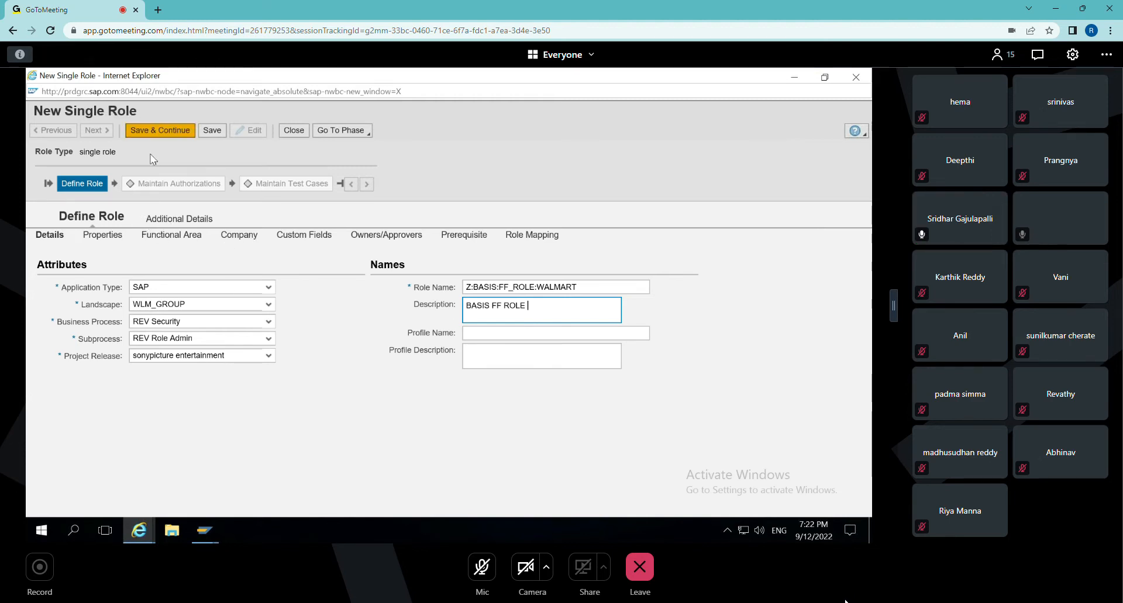
{"action": "left_click", "coordinate": [157, 134]}
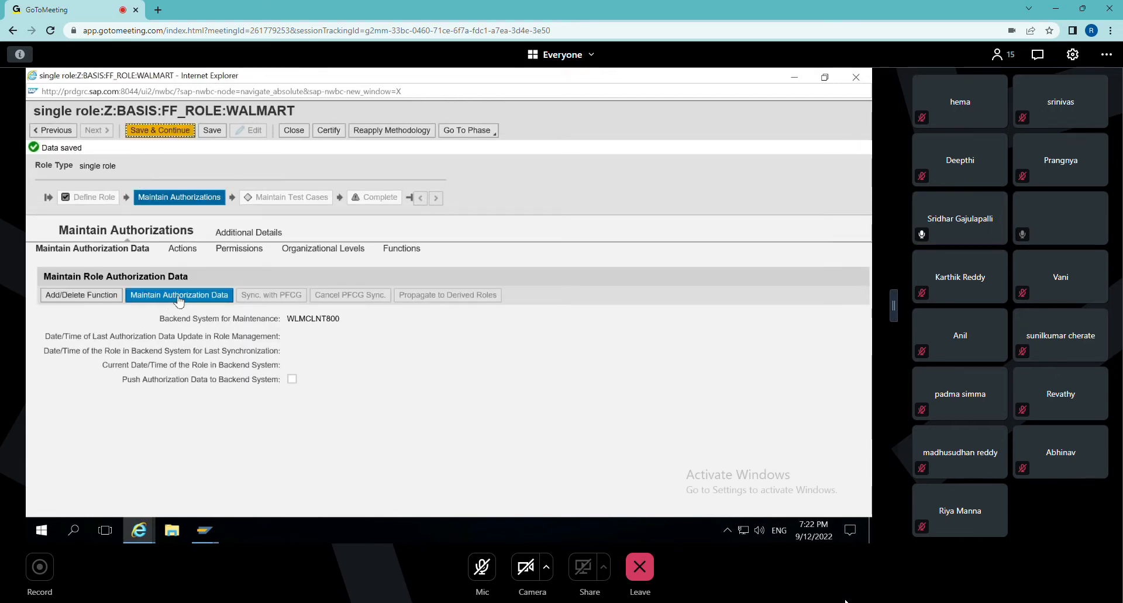
Start maintaining the role's authorization data and open the Launch-PFCG.sap file with SAP GUI for Windows.
{"action": "left_click", "coordinate": [179, 301]}
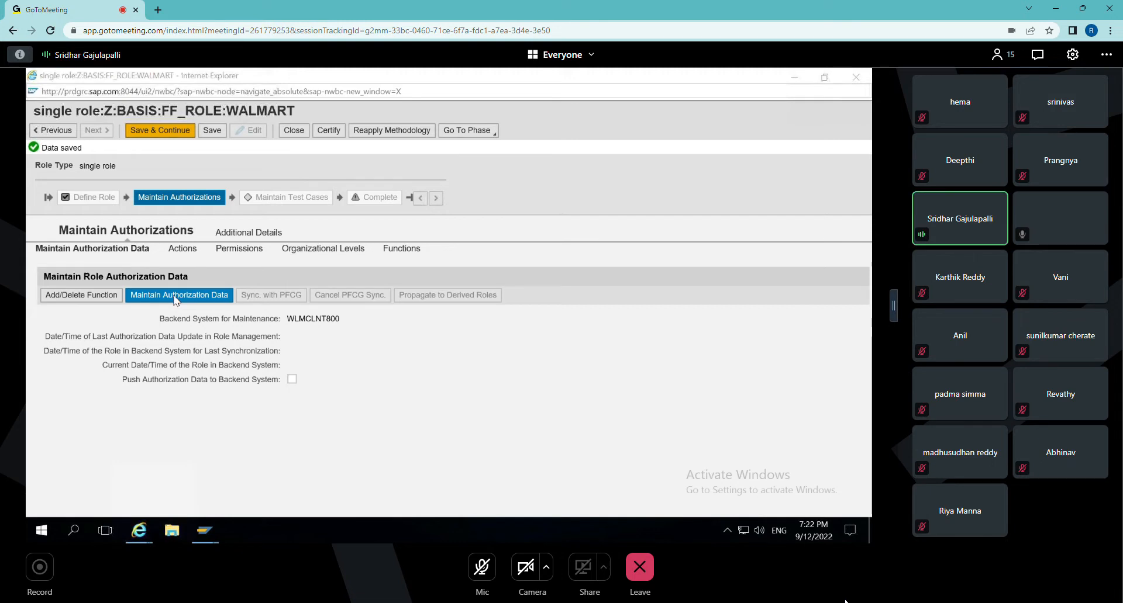
{"action": "left_click", "coordinate": [419, 311]}
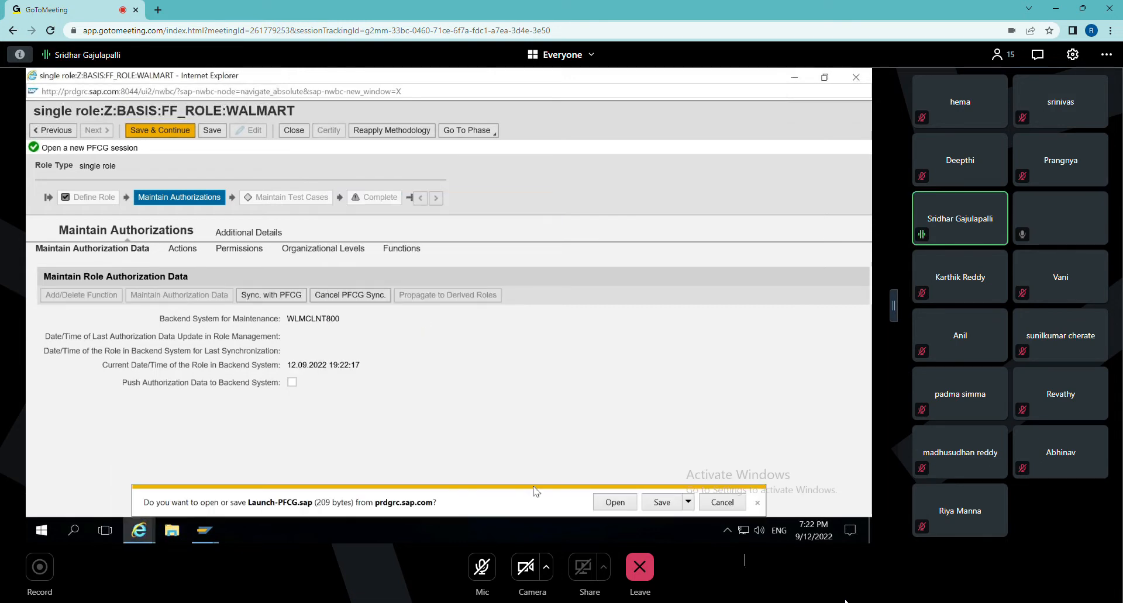
{"action": "left_click", "coordinate": [624, 507]}
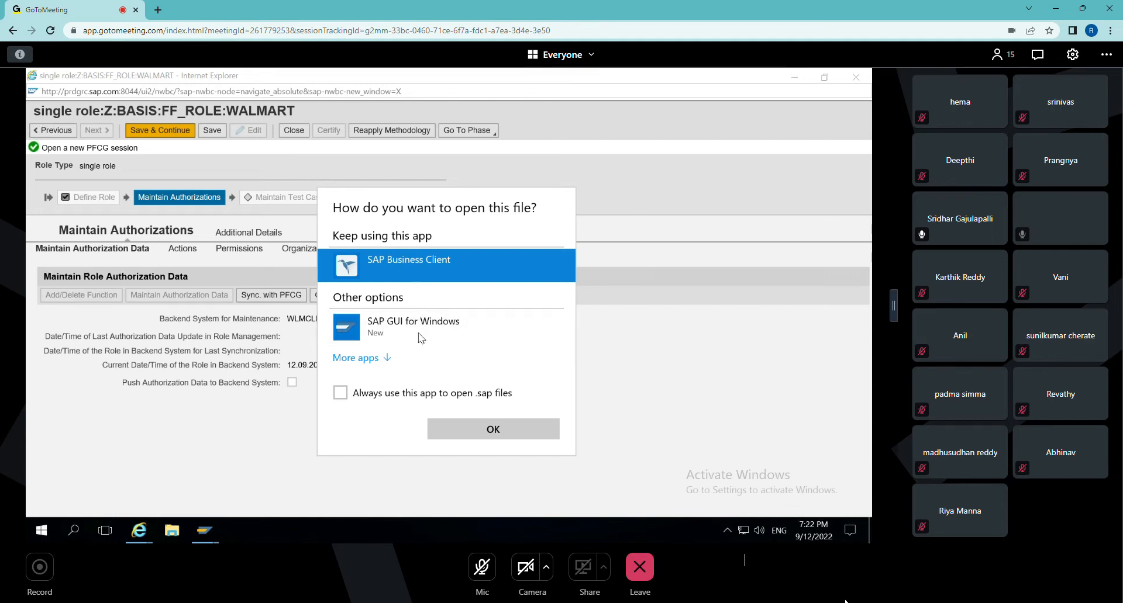
{"action": "left_click", "coordinate": [418, 337]}
{"action": "left_click", "coordinate": [477, 434]}
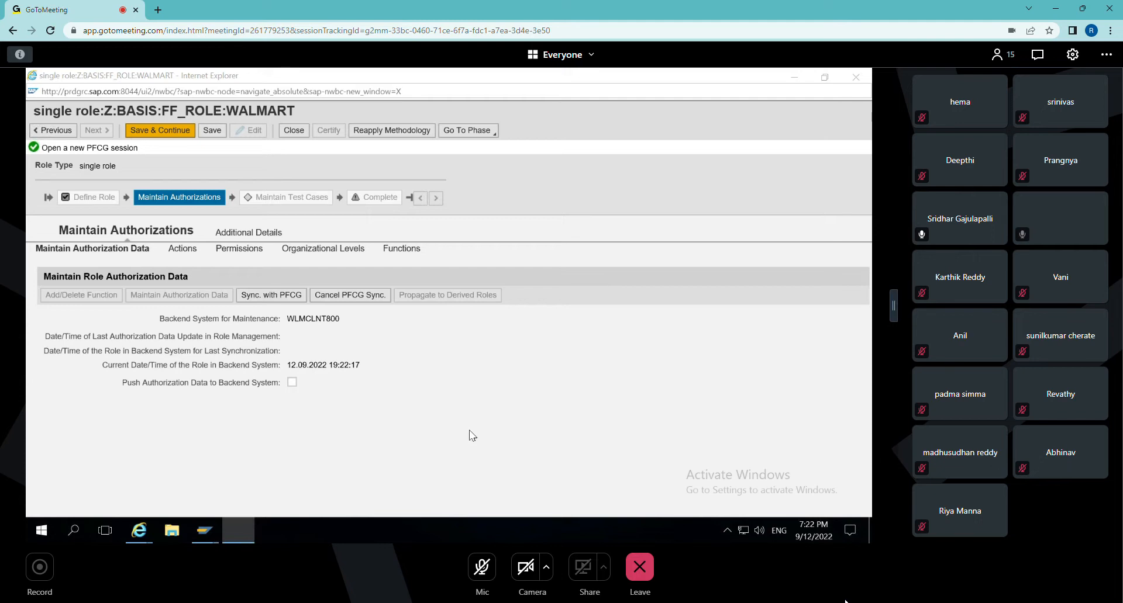
Log on to the backend system with the account password and maximize the role change window.
{"action": "left_click", "coordinate": [319, 398]}
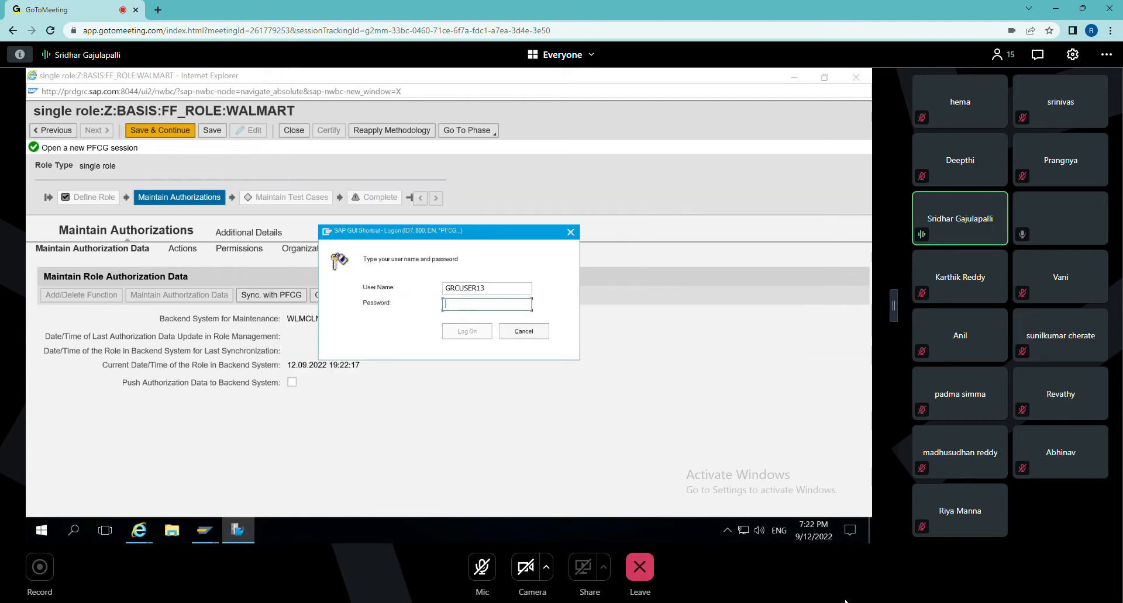
{"action": "type", "text": "••••••••"}
{"action": "key", "text": "Return"}
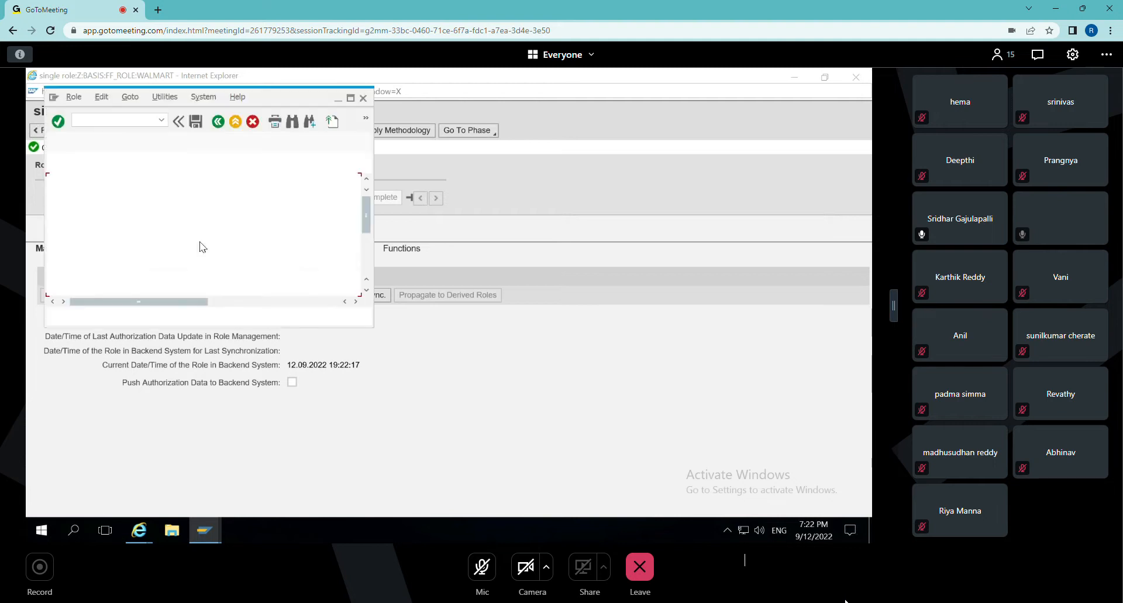
{"action": "left_click", "coordinate": [350, 100]}
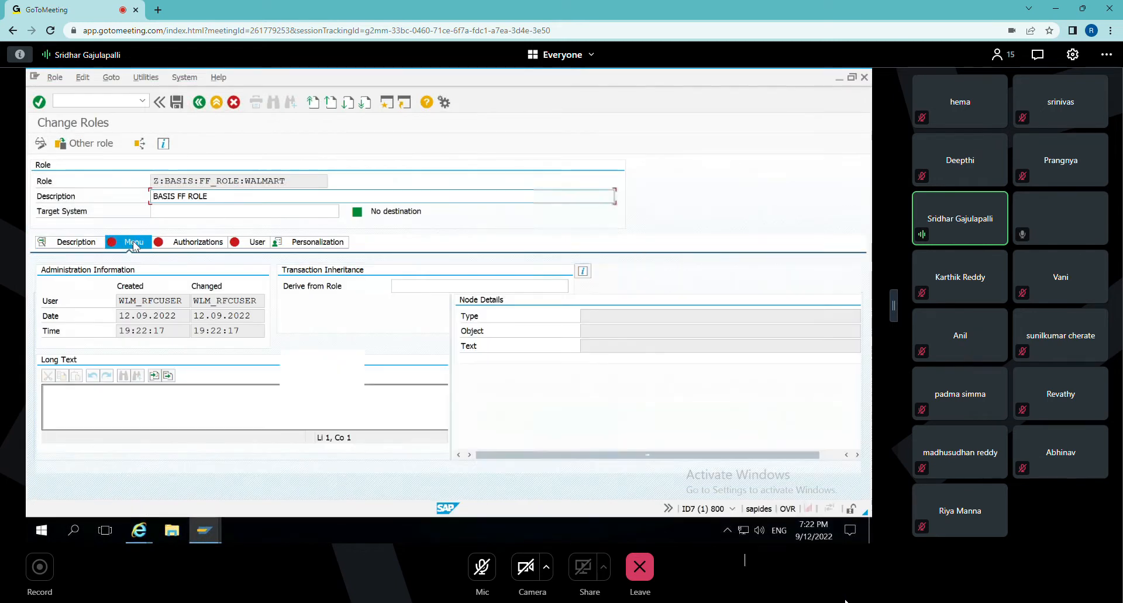
Enter transactions SPRO, SU25 and SU24 for assignment to the role menu.
{"action": "left_click", "coordinate": [133, 242]}
{"action": "type", "text": "SPRO"}
{"action": "key", "text": "Return"}
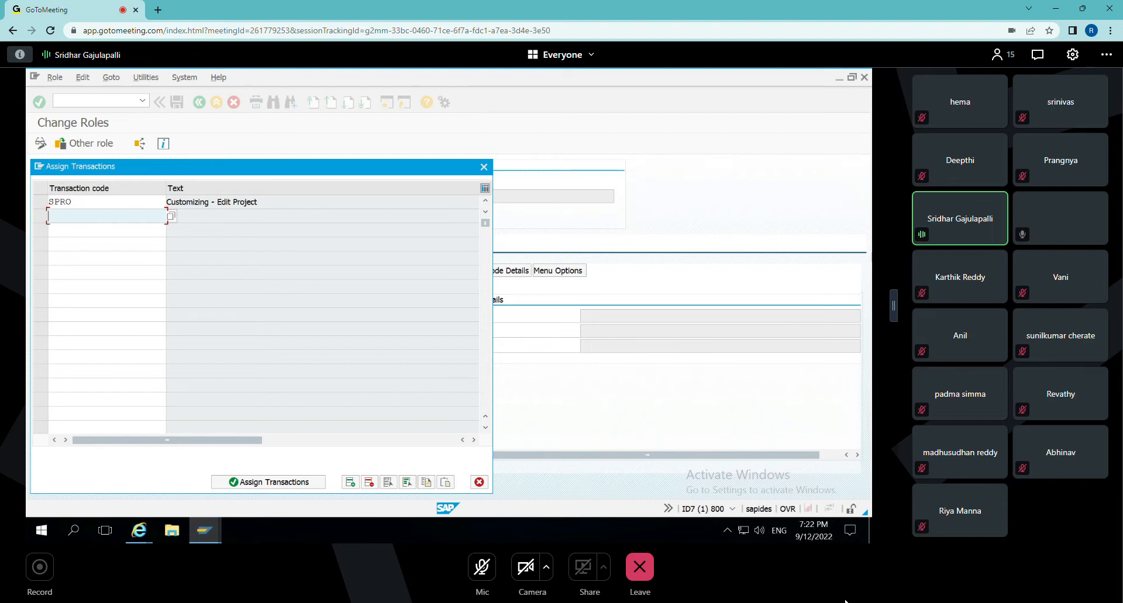
{"action": "type", "text": "S"}
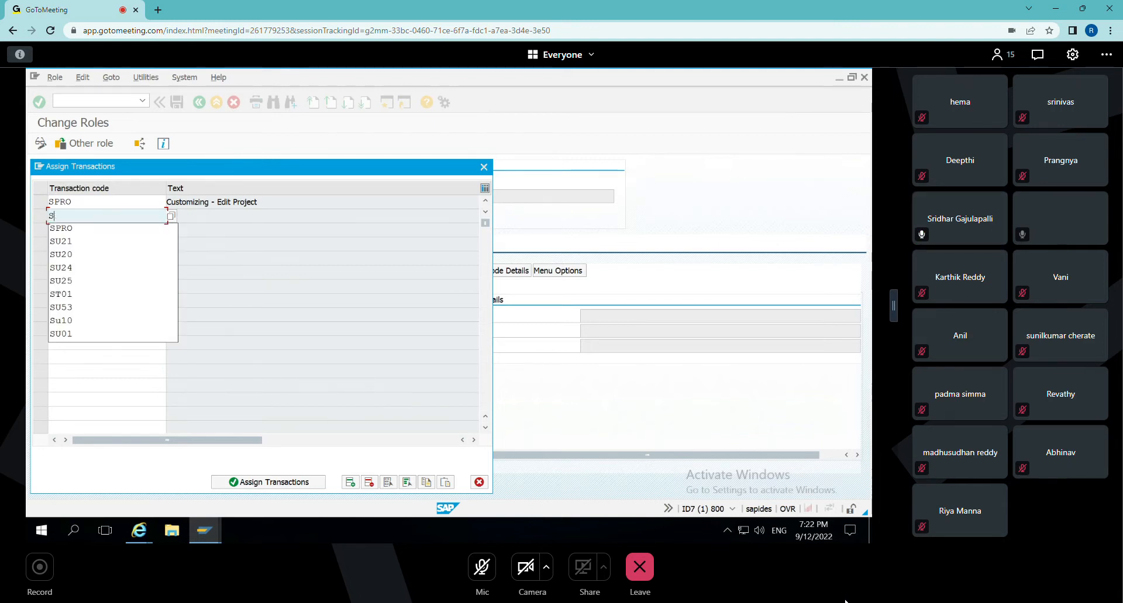
{"action": "type", "text": "U25"}
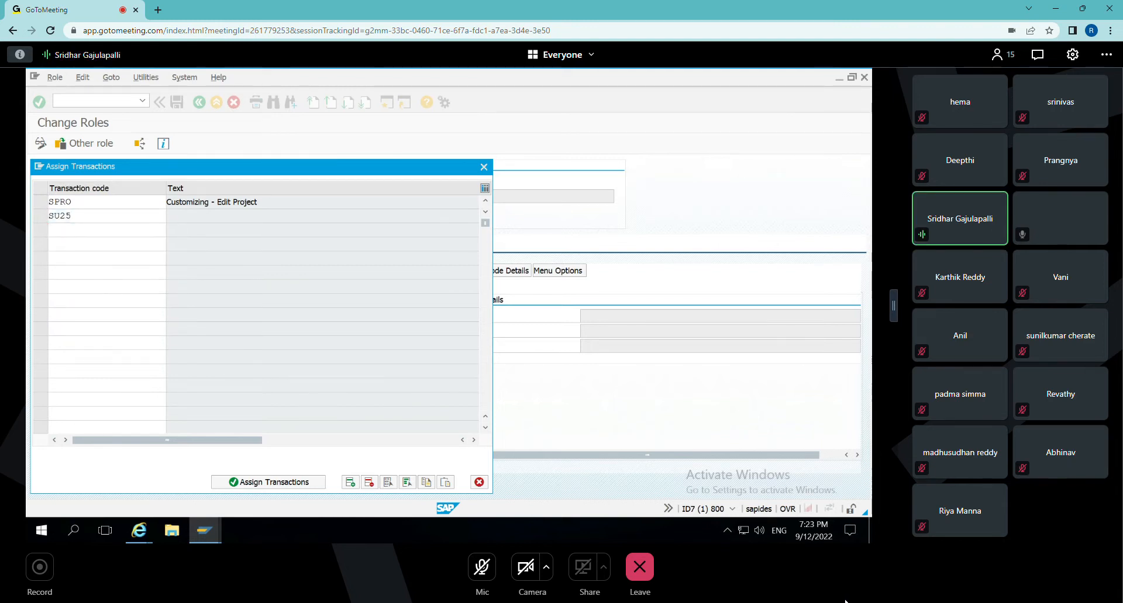
{"action": "key", "text": "Return"}
{"action": "type", "text": "SU24"}
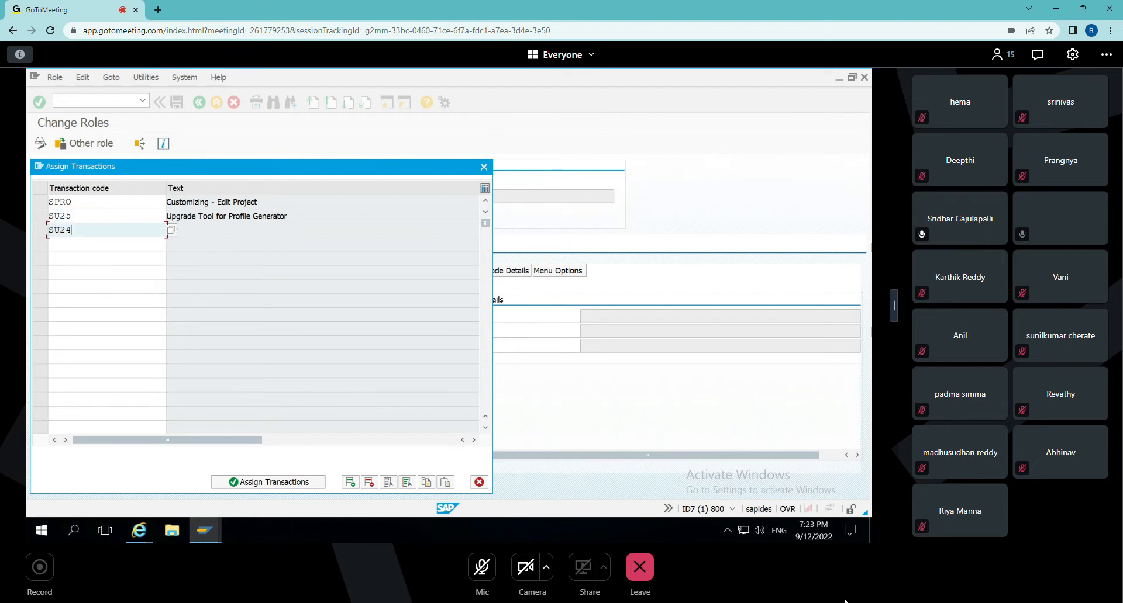
{"action": "key", "text": "Return"}
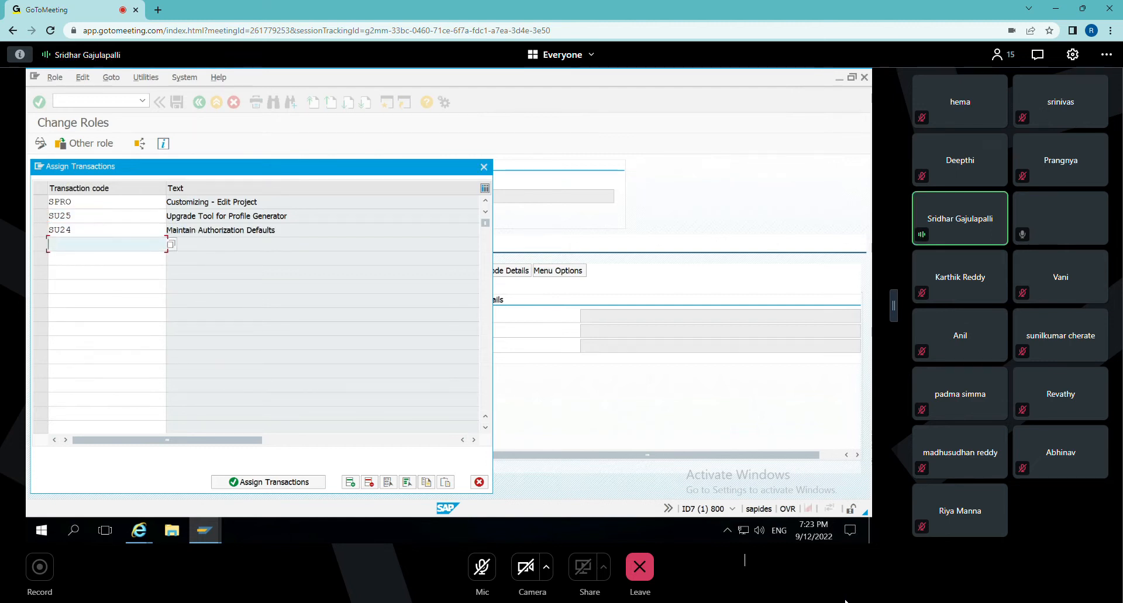
Add transactions SU21, SU20 and SE38 to the list and assign all entered transactions to the role menu.
{"action": "type", "text": "SU21"}
{"action": "key", "text": "Return"}
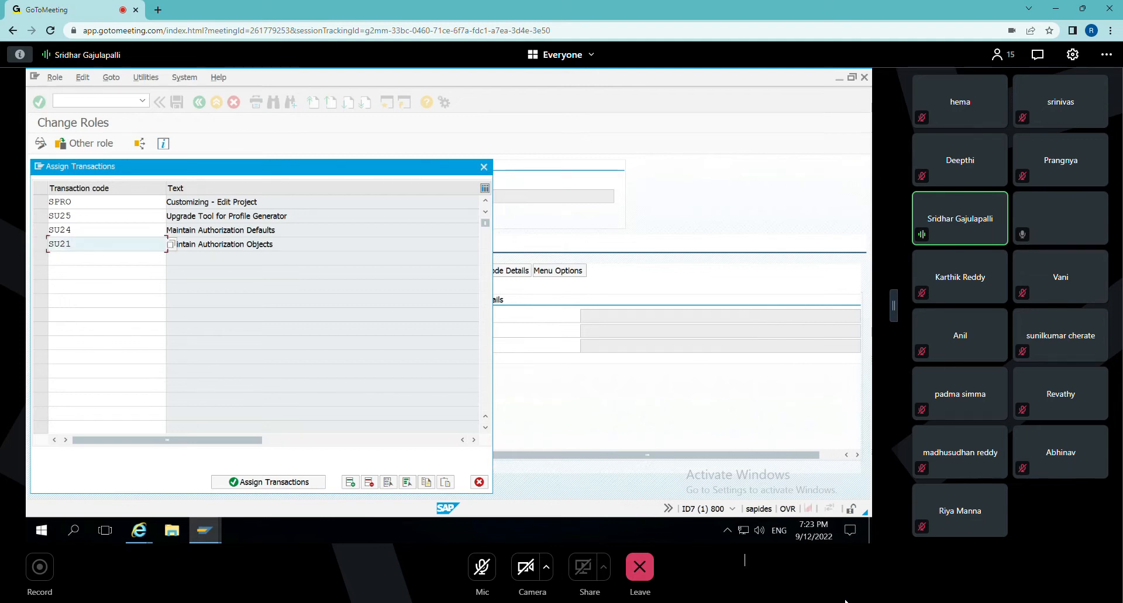
{"action": "type", "text": "SU20"}
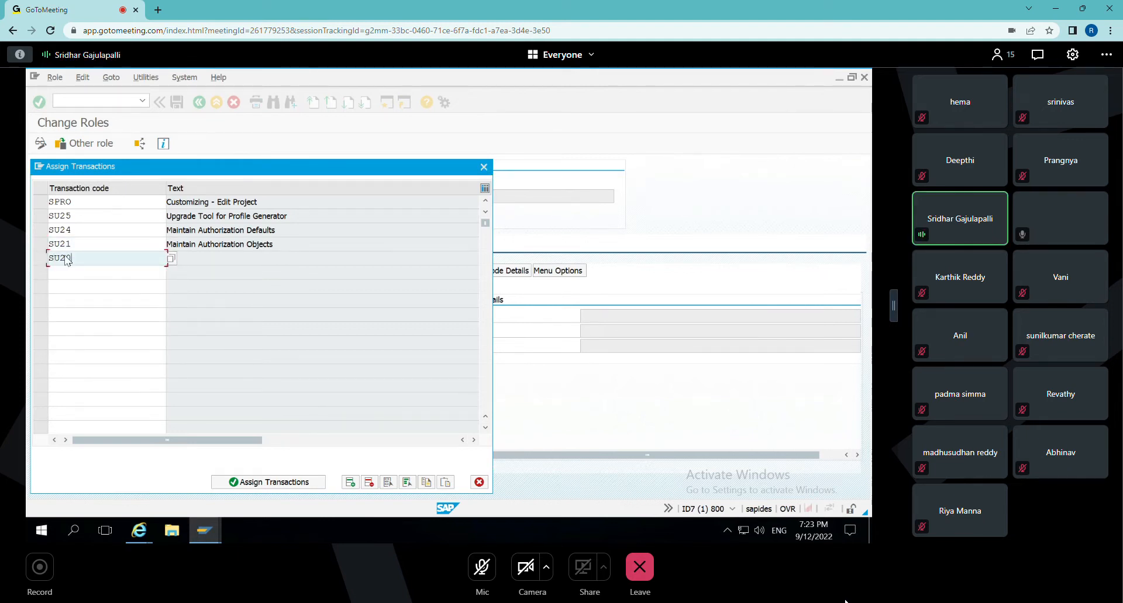
{"action": "key", "text": "Return"}
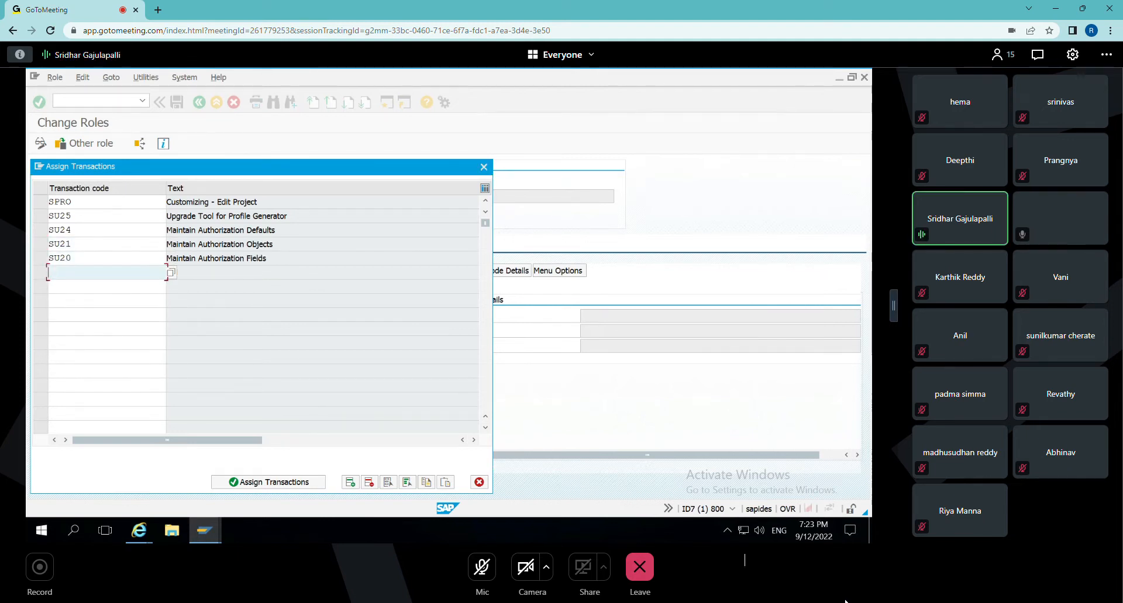
{"action": "type", "text": "SE38"}
{"action": "key", "text": "Return"}
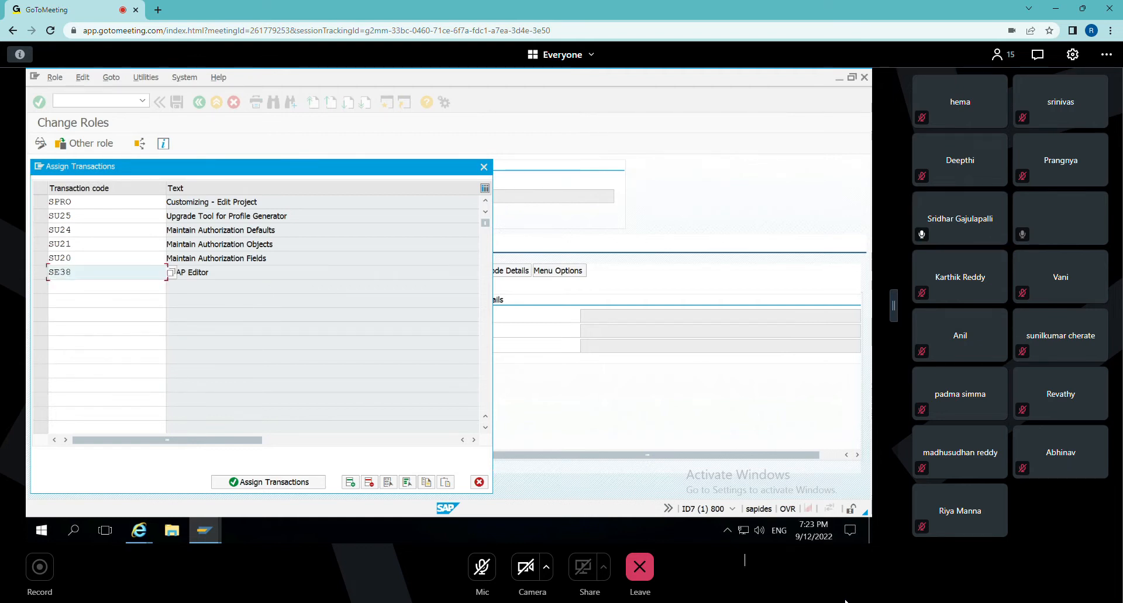
{"action": "left_click", "coordinate": [245, 483]}
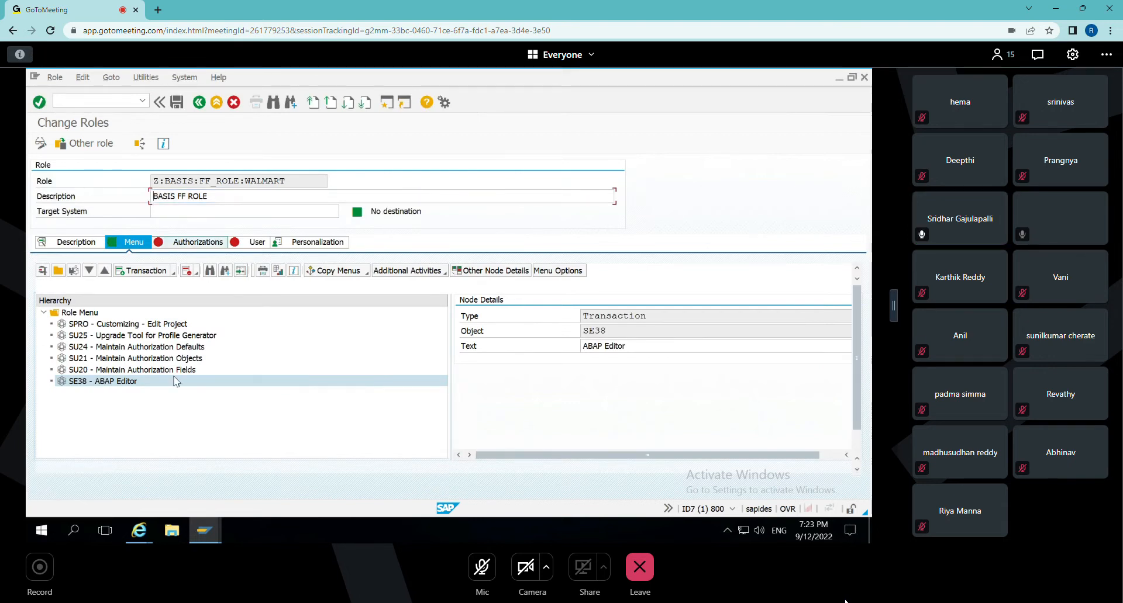
Save the role and open its authorization data for changing, dismissing the profile generator note.
{"action": "left_click", "coordinate": [198, 242]}
{"action": "left_click", "coordinate": [49, 435]}
{"action": "left_click", "coordinate": [241, 322]}
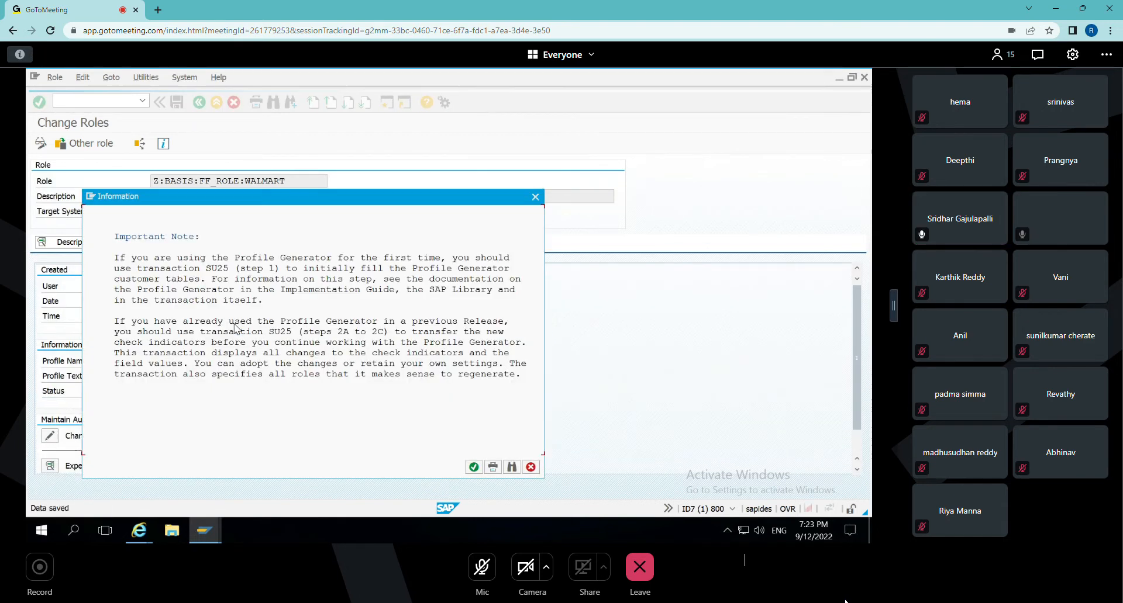
{"action": "key", "text": "Return"}
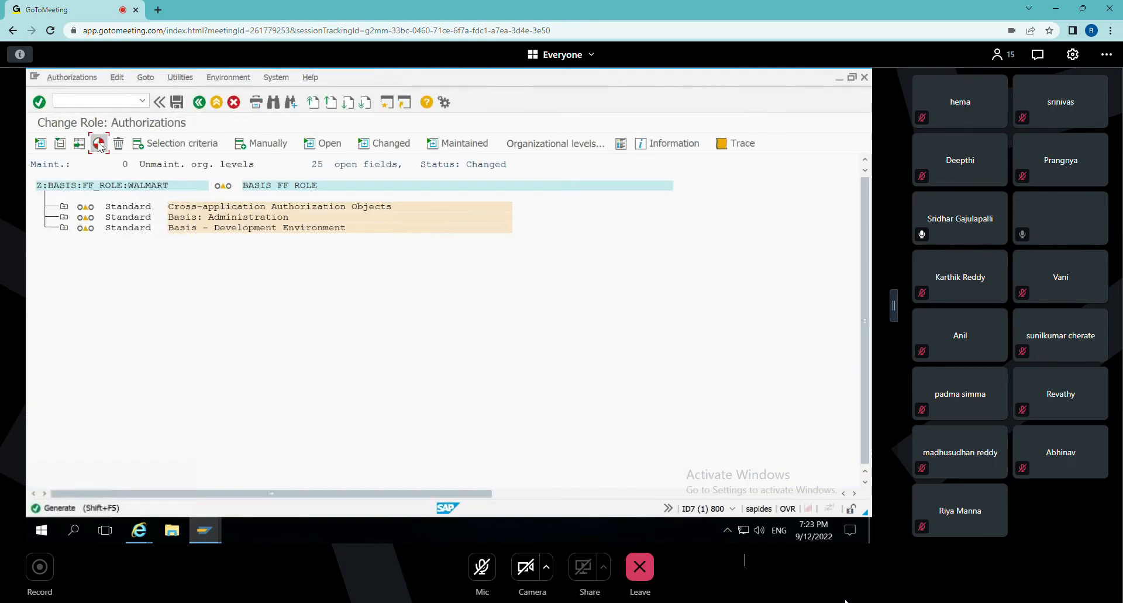
Generate the authorization profile for Z:BASIS:FF_ROLE:WALMART and exit role maintenance in the backend system.
{"action": "left_click", "coordinate": [98, 144]}
{"action": "left_click", "coordinate": [241, 304]}
{"action": "left_click", "coordinate": [322, 263]}
{"action": "left_click", "coordinate": [199, 103]}
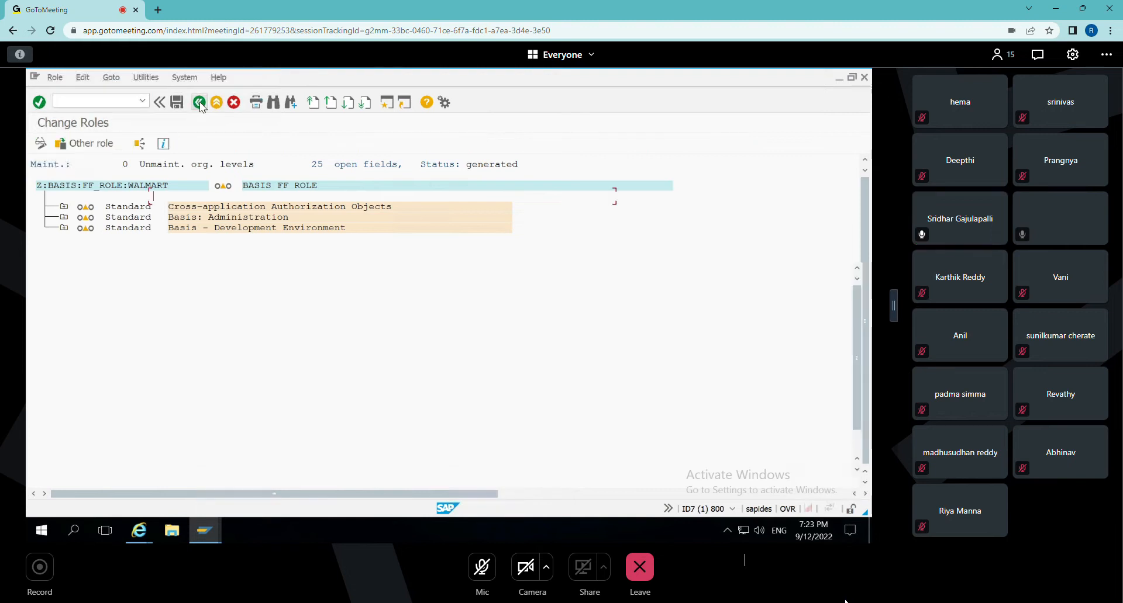
{"action": "left_click", "coordinate": [216, 104]}
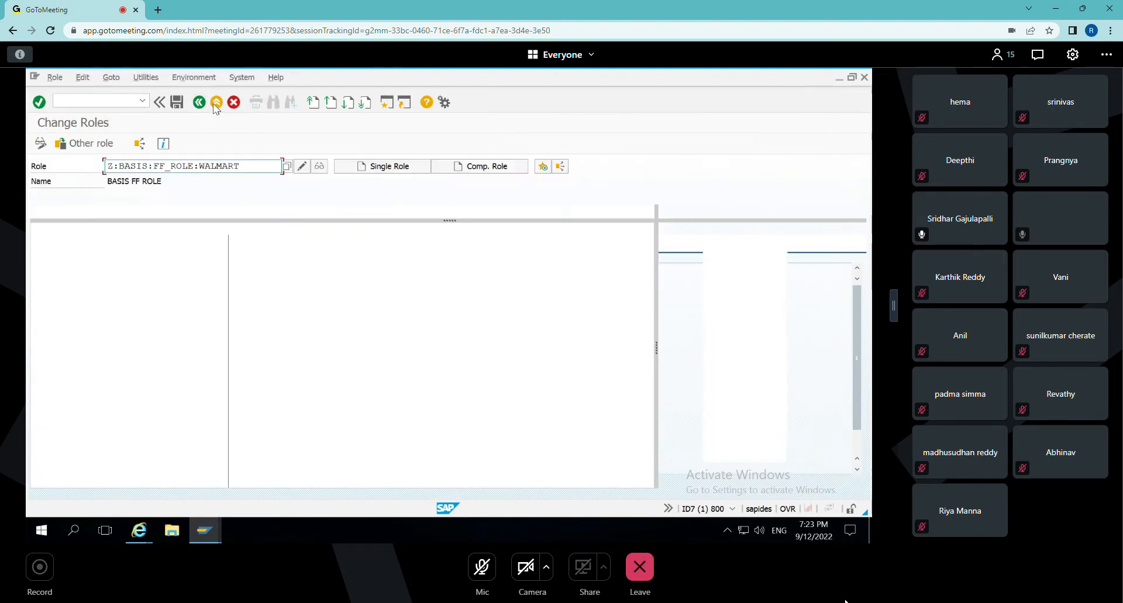
Leave role maintenance in the backend system and log off, confirming the logoff.
{"action": "left_click", "coordinate": [216, 104]}
{"action": "left_click", "coordinate": [215, 103]}
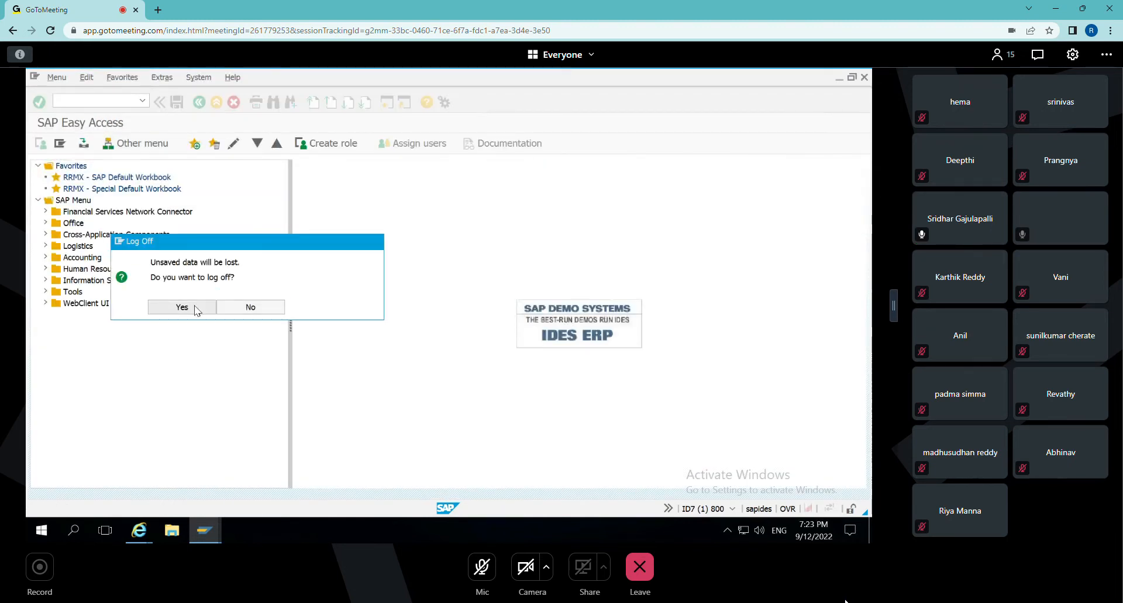
{"action": "left_click", "coordinate": [182, 307]}
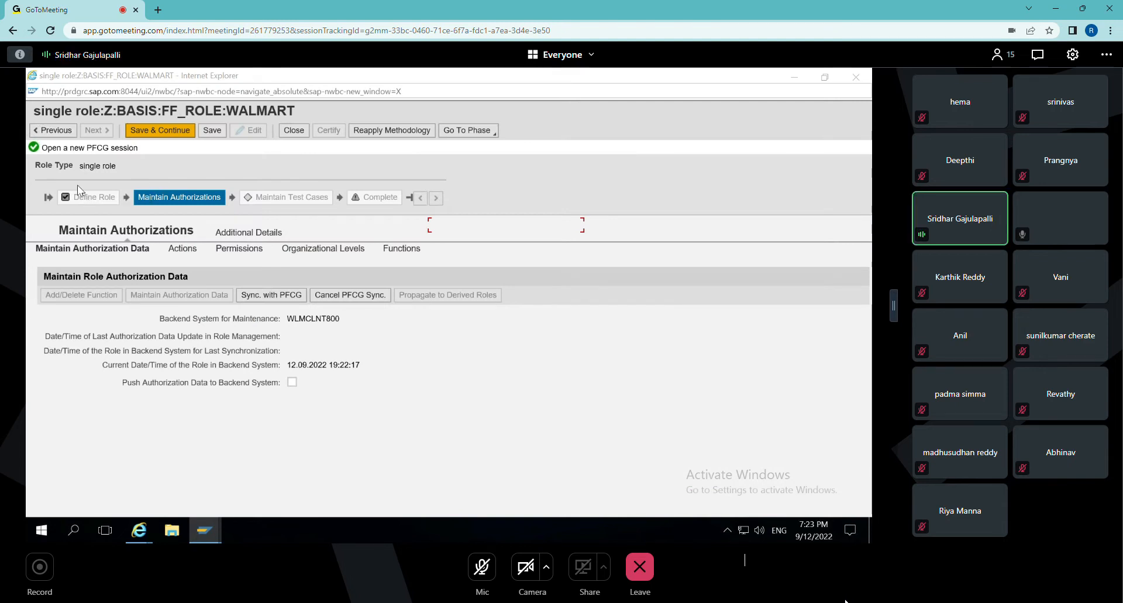
Return to the Define Role phase, enable the role for firefighting in its user provisioning properties, and save and continue.
{"action": "left_click", "coordinate": [52, 130]}
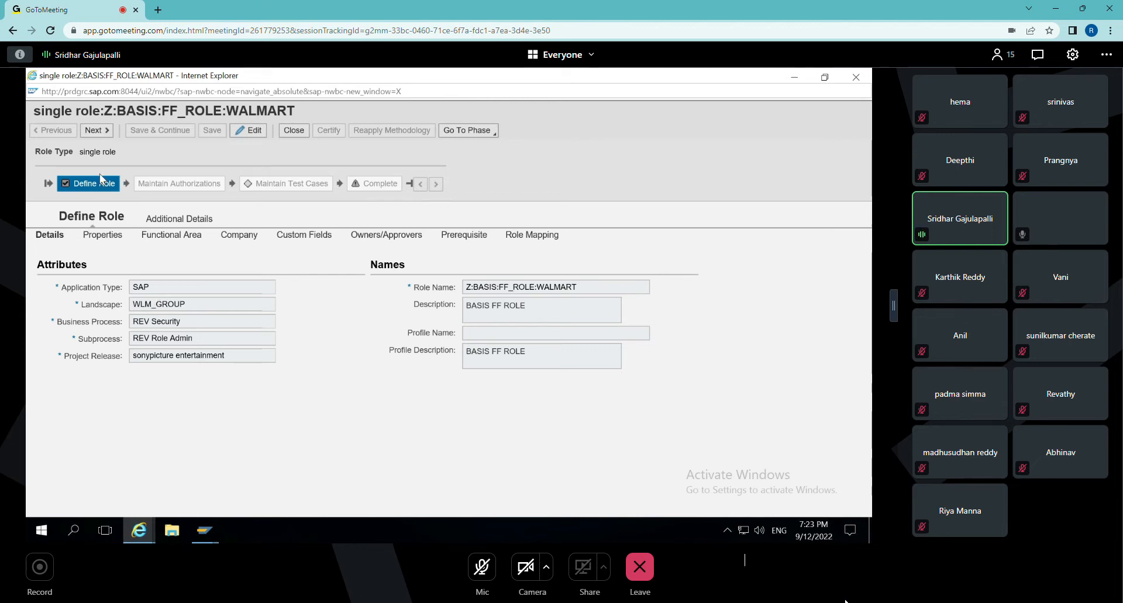
{"action": "left_click", "coordinate": [104, 239]}
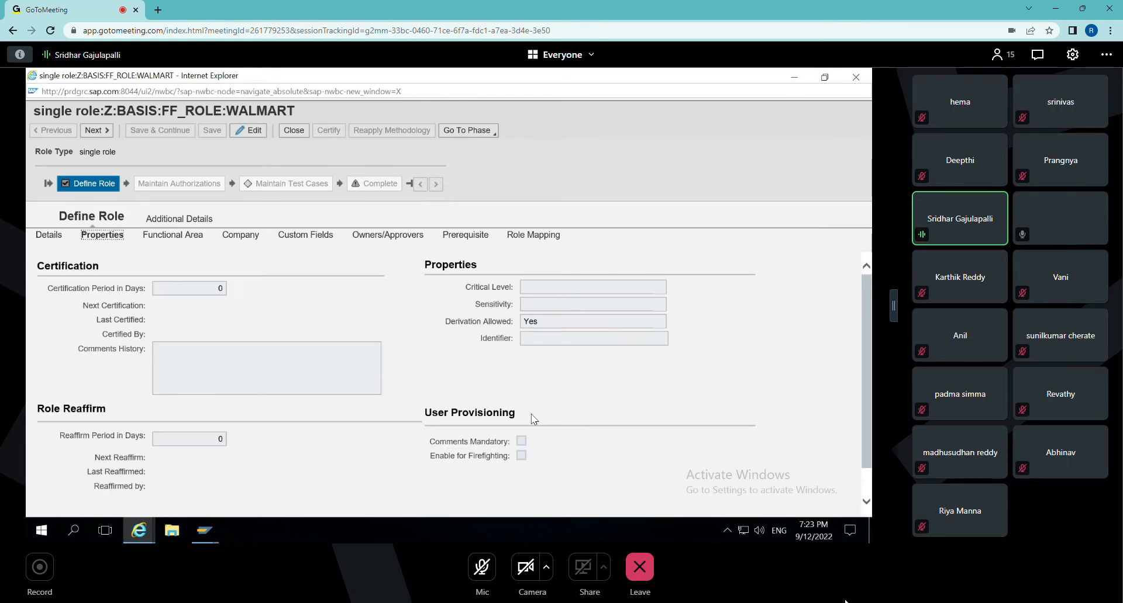
{"action": "double_click", "coordinate": [480, 414]}
{"action": "left_click_drag", "start_coordinate": [435, 417], "coordinate": [508, 456]}
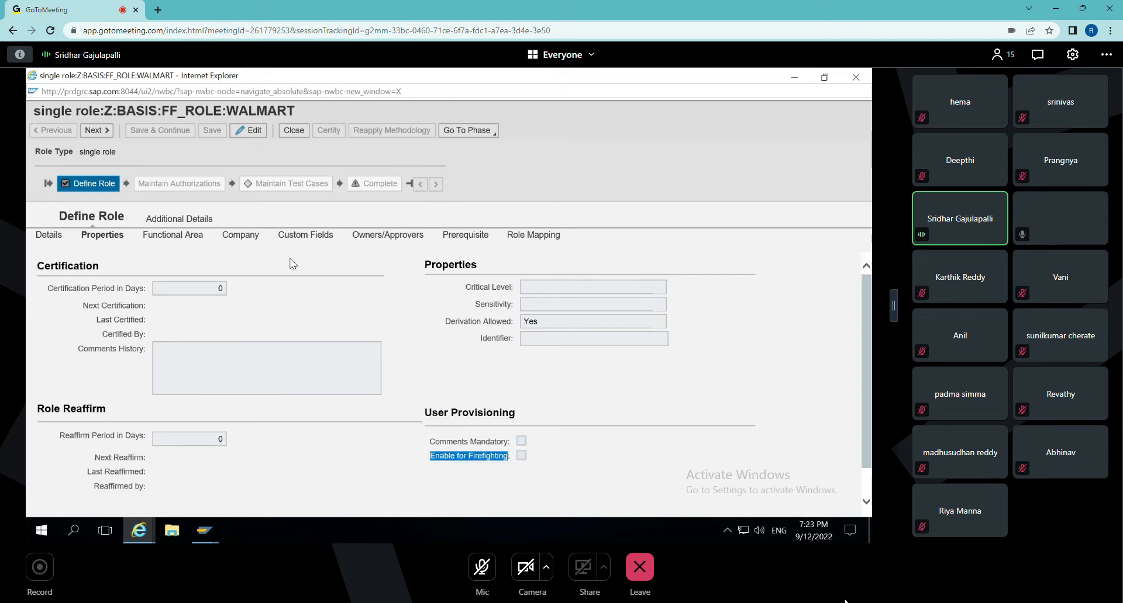
{"action": "left_click", "coordinate": [248, 132]}
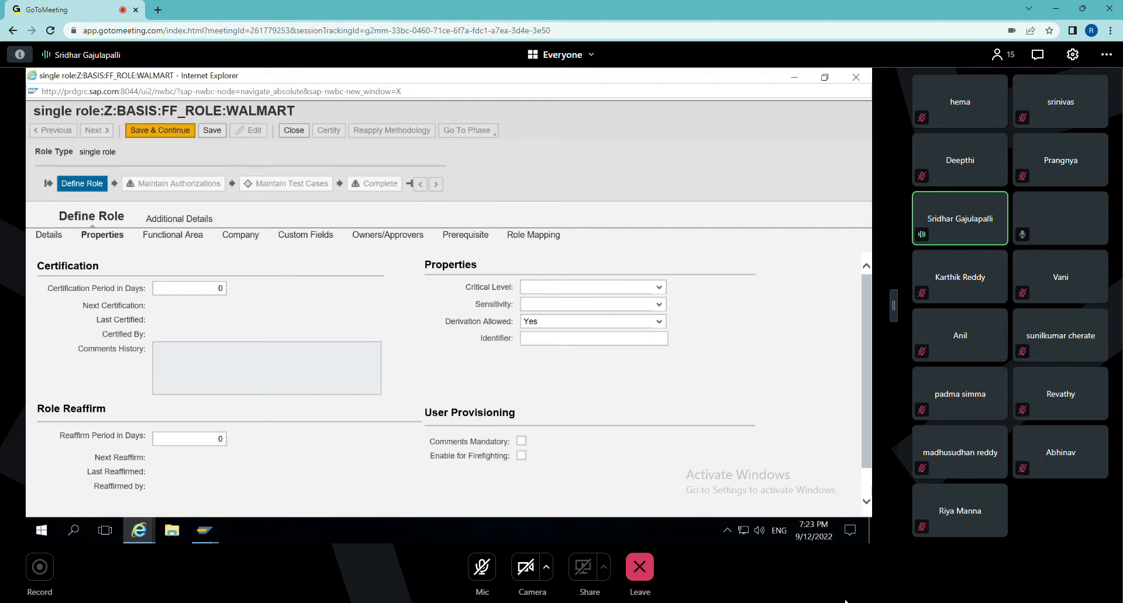
{"action": "left_click", "coordinate": [521, 456]}
{"action": "left_click", "coordinate": [163, 133]}
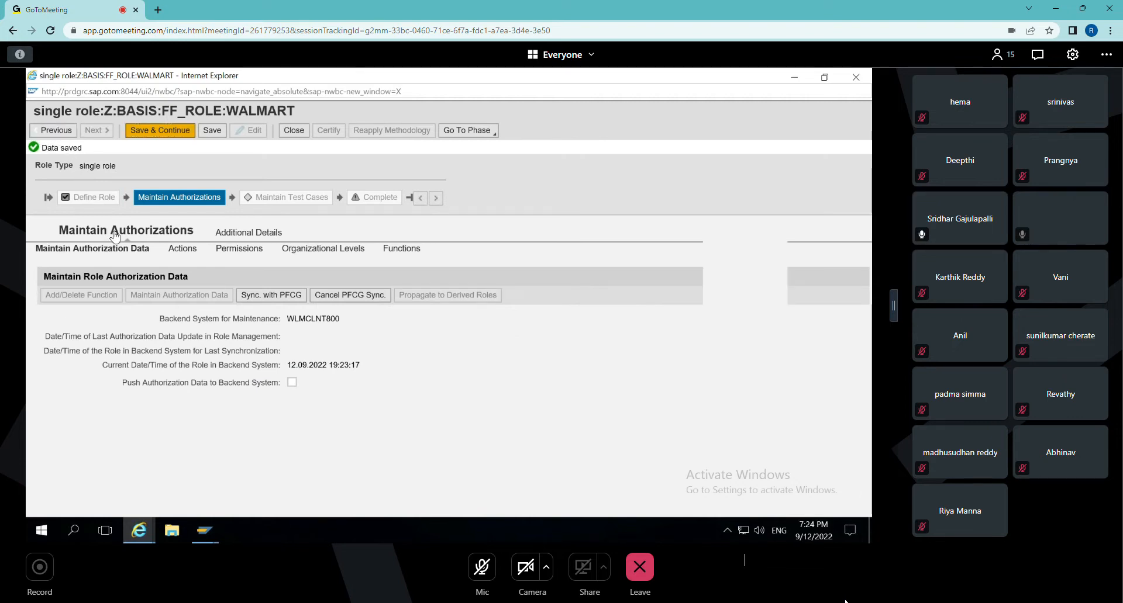
Set the role status to Production in the role's provisioning details and save in the Maintain Authorizations phase.
{"action": "left_click", "coordinate": [165, 220]}
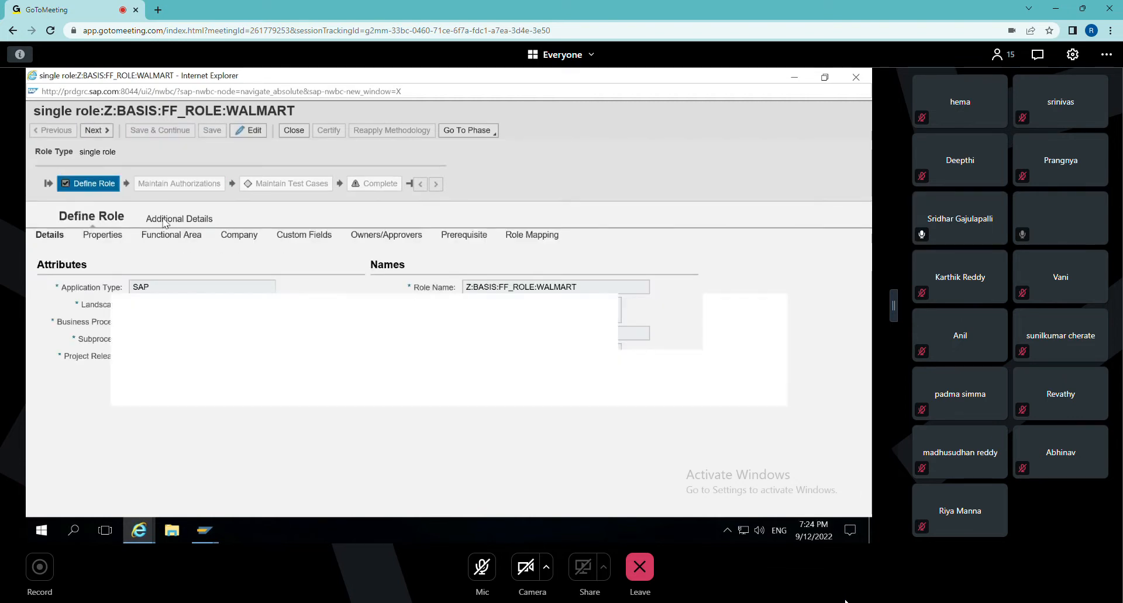
{"action": "left_click", "coordinate": [153, 234]}
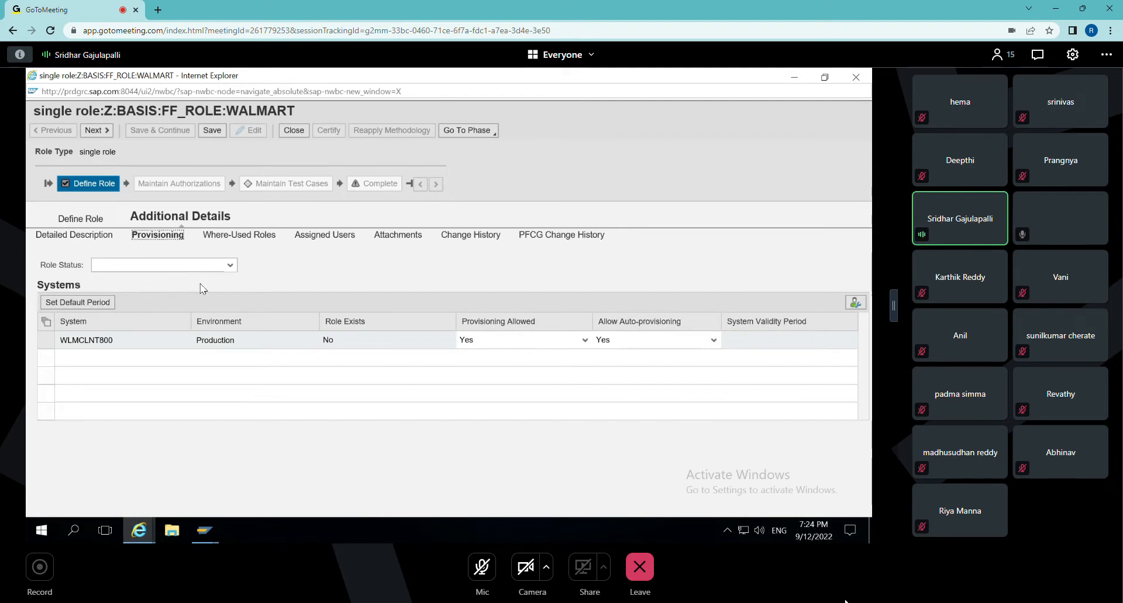
{"action": "left_click", "coordinate": [230, 265]}
{"action": "left_click", "coordinate": [124, 287]}
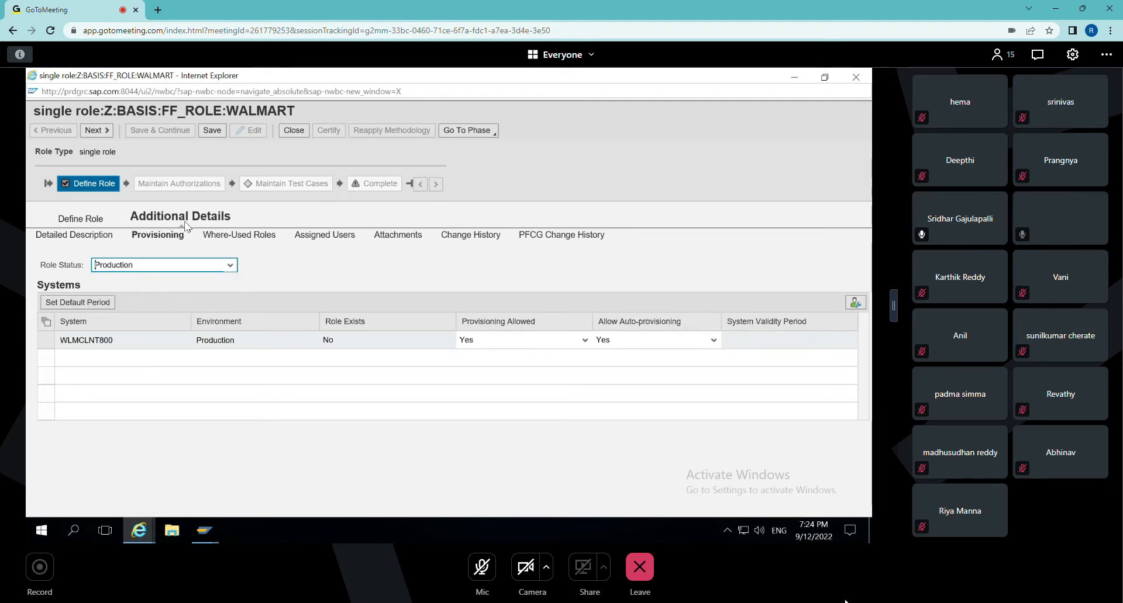
{"action": "left_click", "coordinate": [214, 133]}
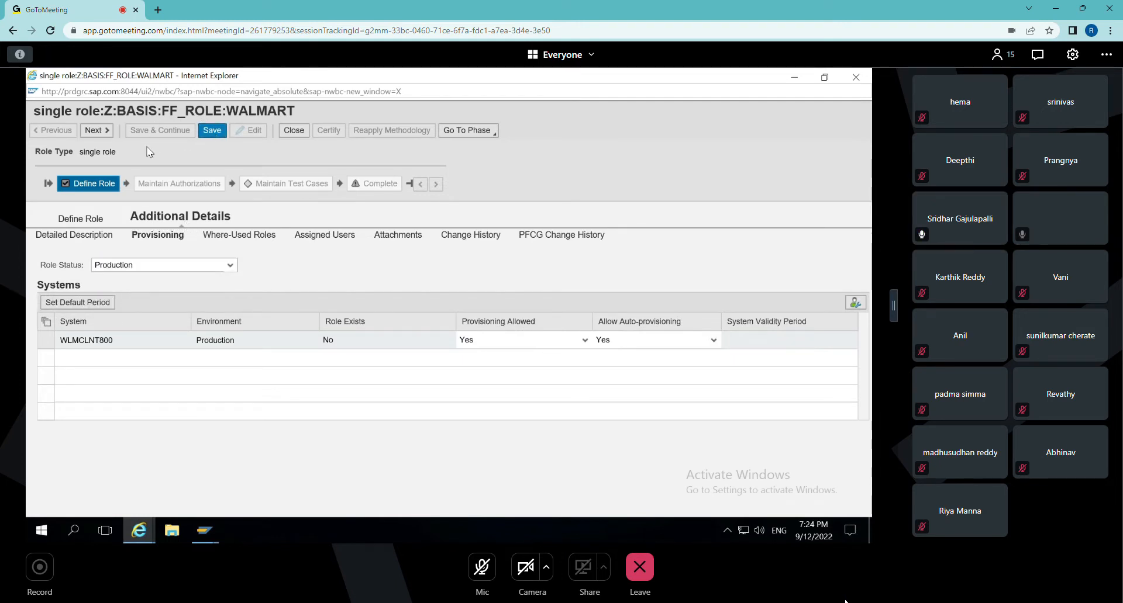
{"action": "left_click", "coordinate": [99, 131]}
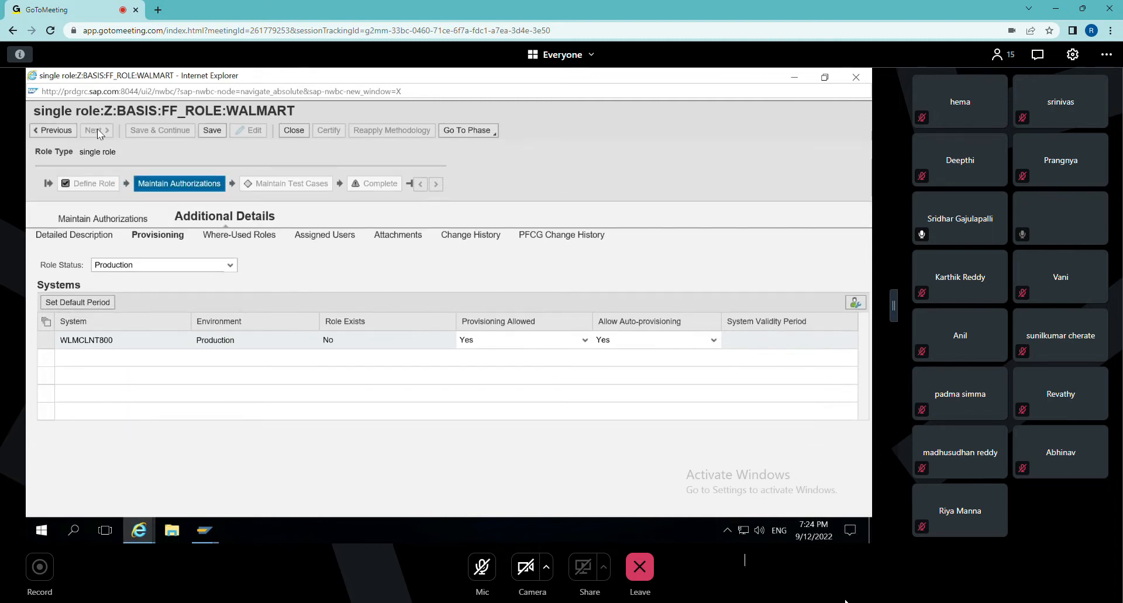
{"action": "left_click", "coordinate": [213, 133]}
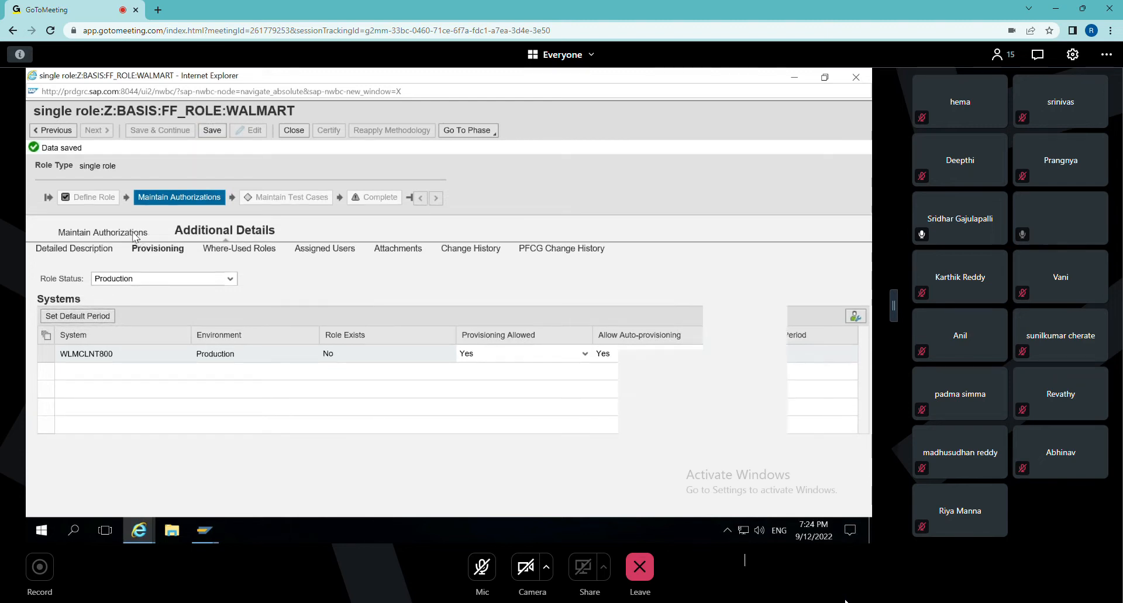
Synchronize the role's authorization data with PFCG, entering ticket number 1234 and remarks 1234.
{"action": "left_click", "coordinate": [134, 233]}
{"action": "left_click", "coordinate": [273, 288]}
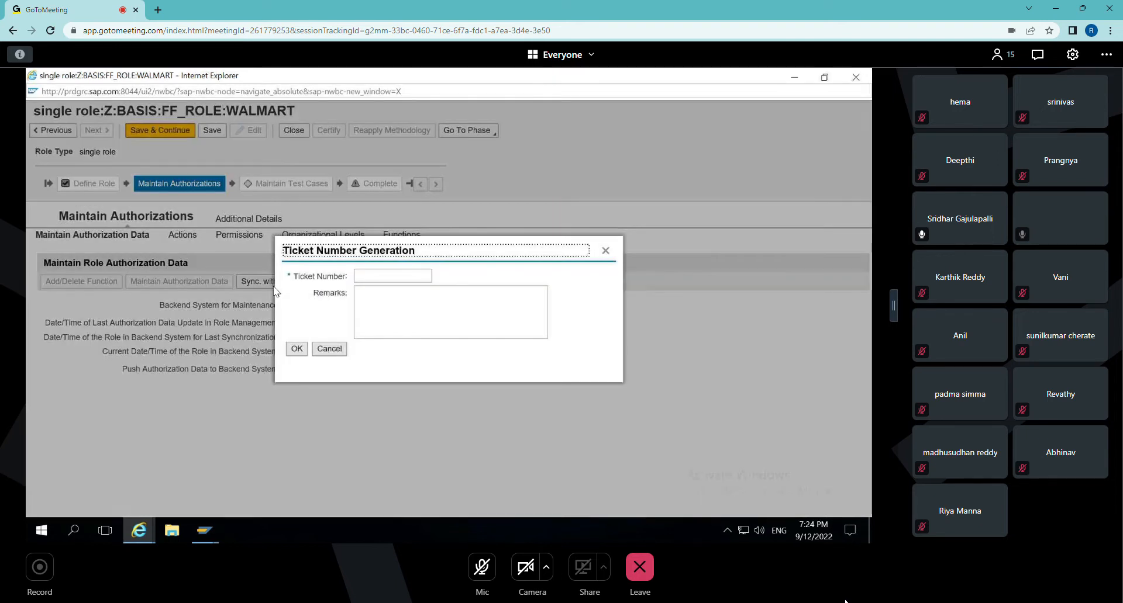
{"action": "type", "text": "1234"}
{"action": "key", "text": "Tab"}
{"action": "type", "text": "1234"}
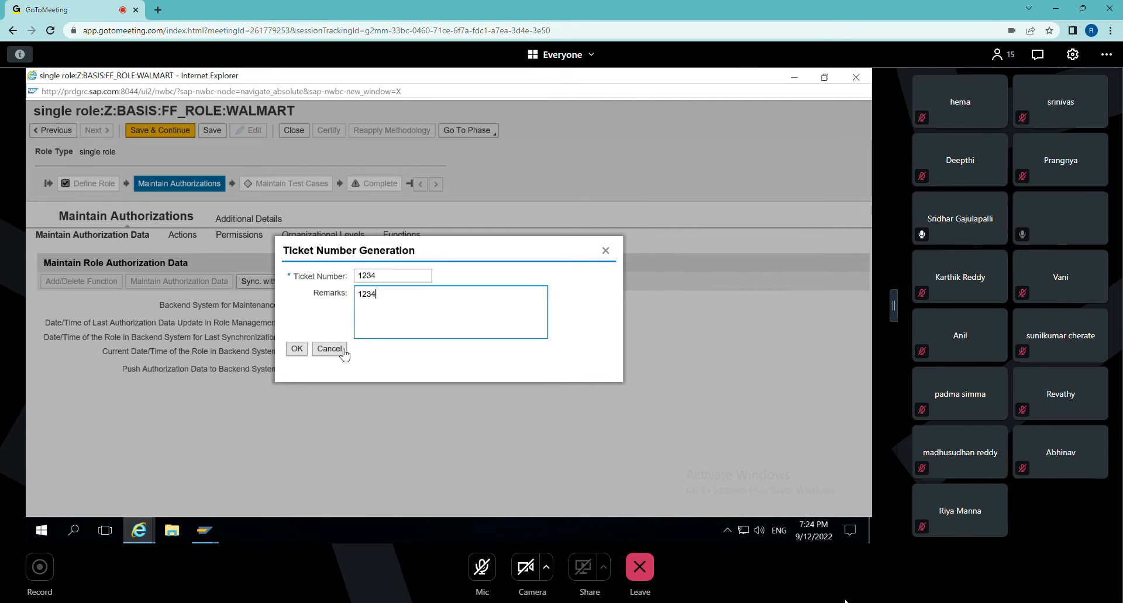
{"action": "left_click", "coordinate": [297, 349]}
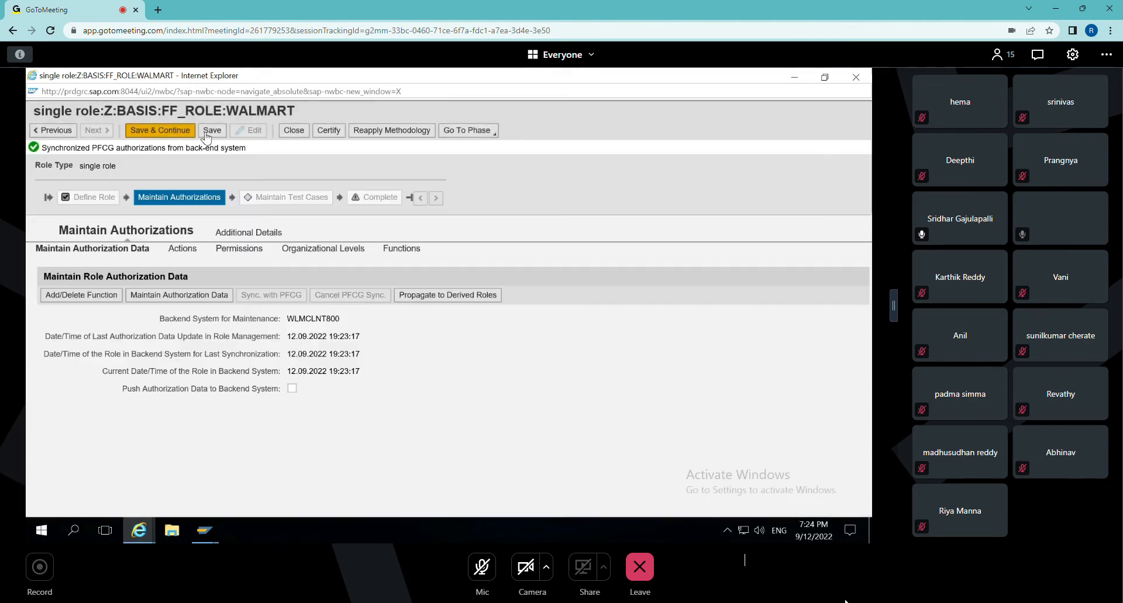
Save the role through the authorization and test case phases to Complete, and return to it in the role list.
{"action": "left_click", "coordinate": [155, 131]}
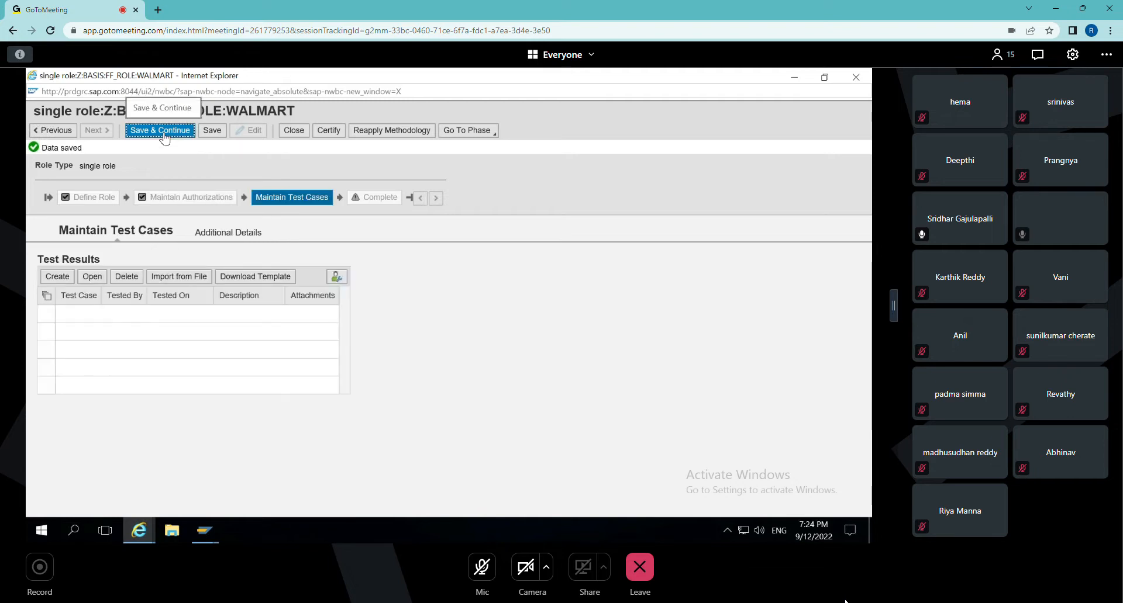
{"action": "left_click", "coordinate": [162, 136]}
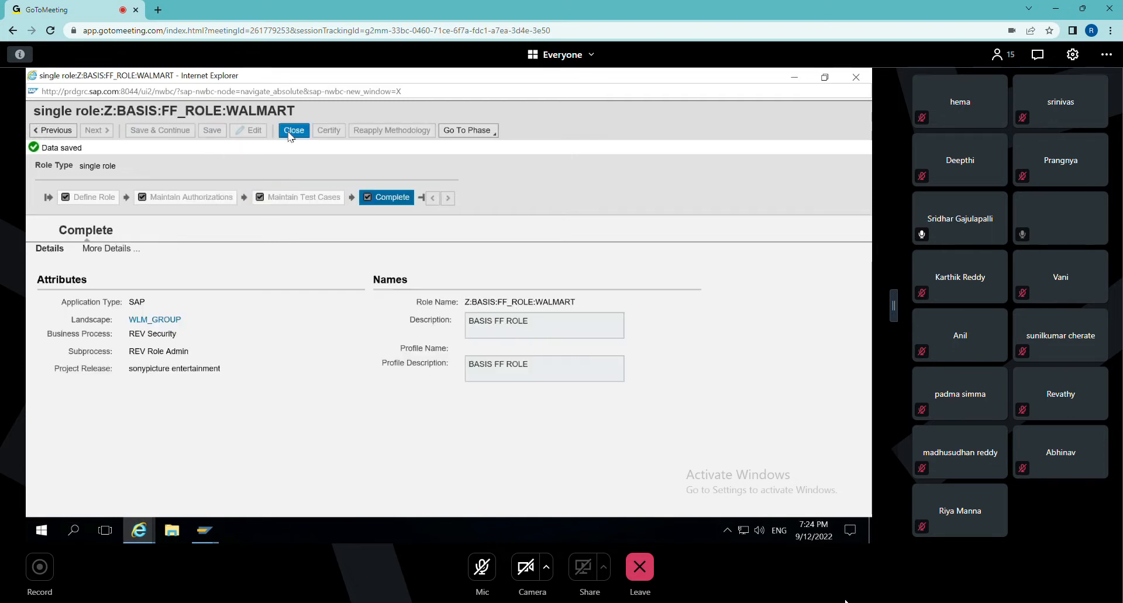
{"action": "left_click", "coordinate": [490, 135]}
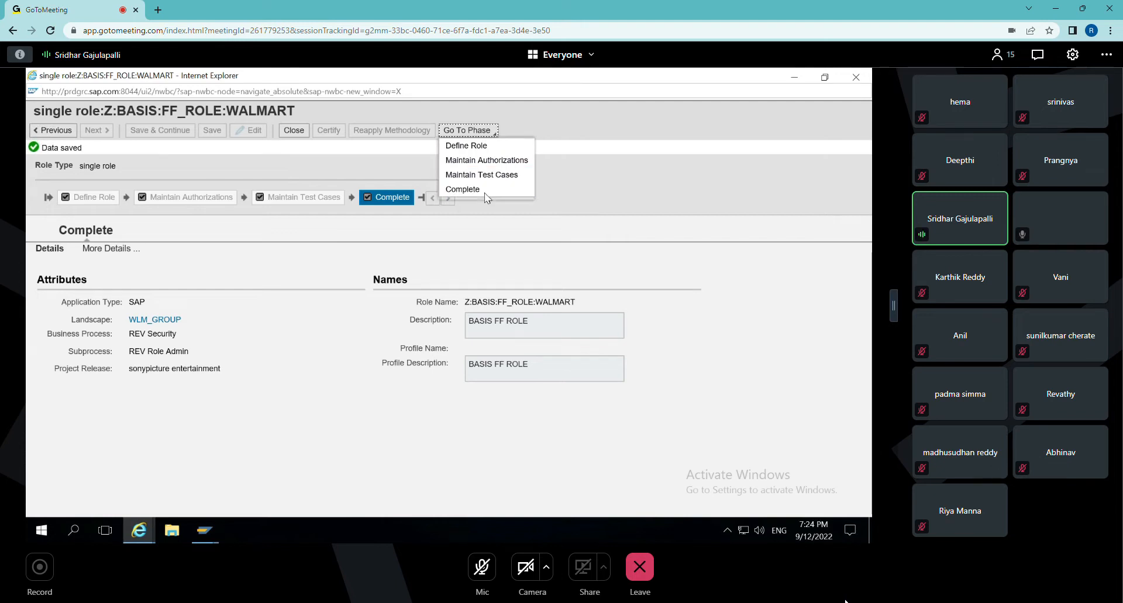
{"action": "left_click", "coordinate": [479, 188]}
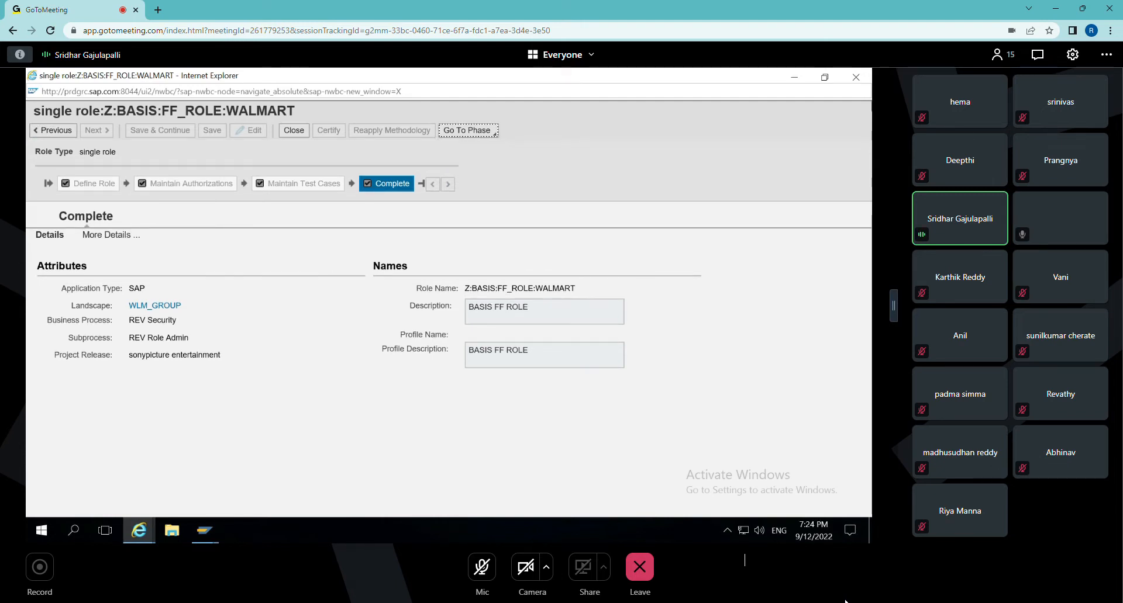
{"action": "left_click", "coordinate": [861, 80]}
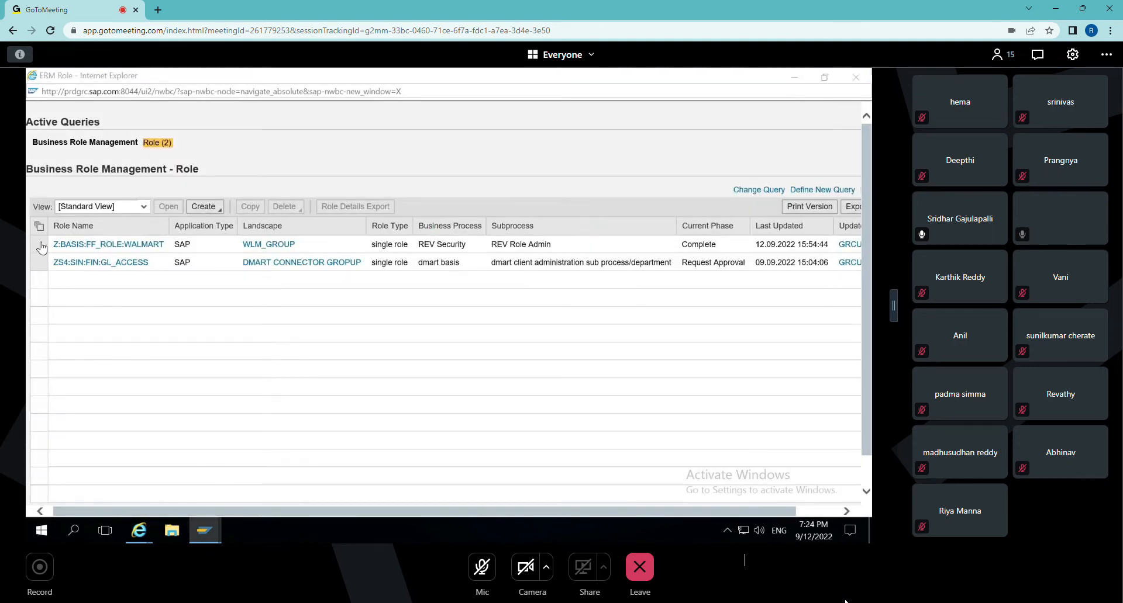
{"action": "left_click", "coordinate": [55, 246]}
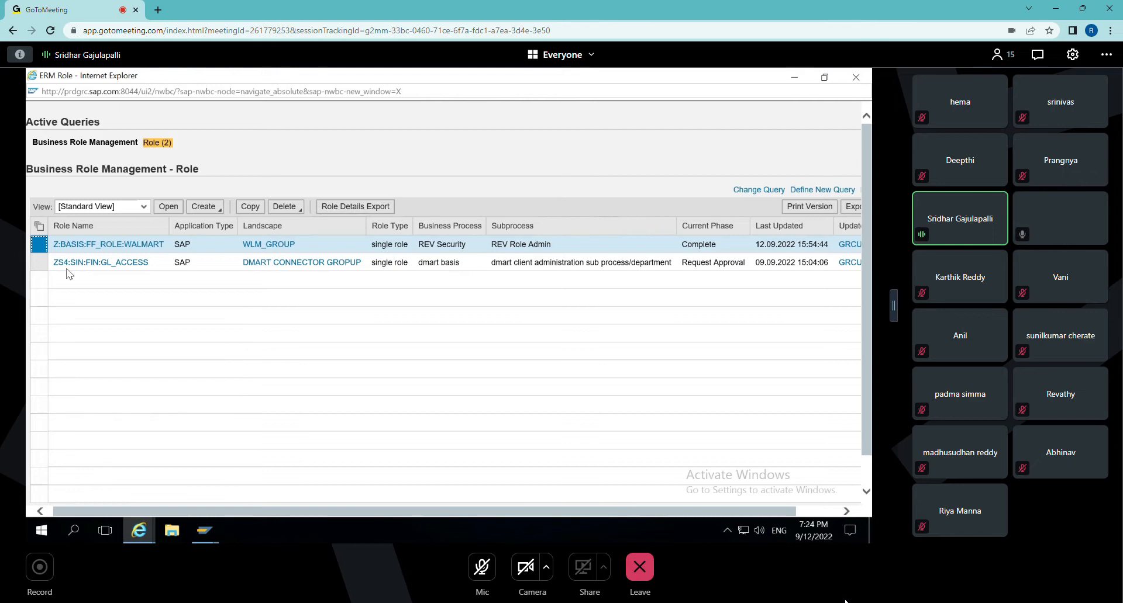
Switch to SAP Logon and log on to the IDES ECC backend, client 800, with the user ID and password.
{"action": "left_click", "coordinate": [204, 531]}
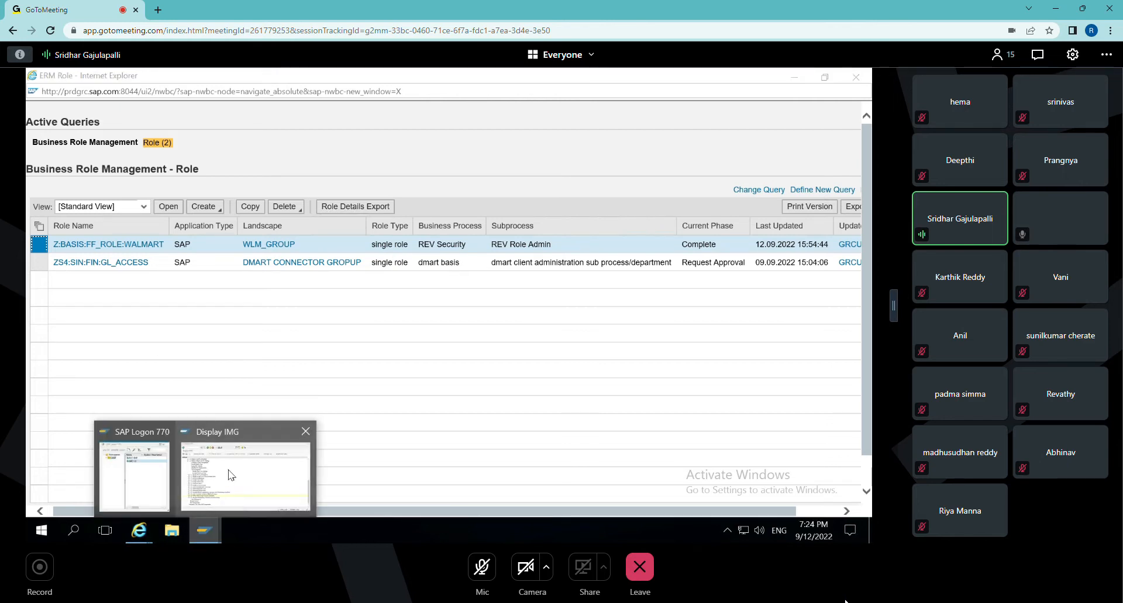
{"action": "left_click", "coordinate": [221, 471]}
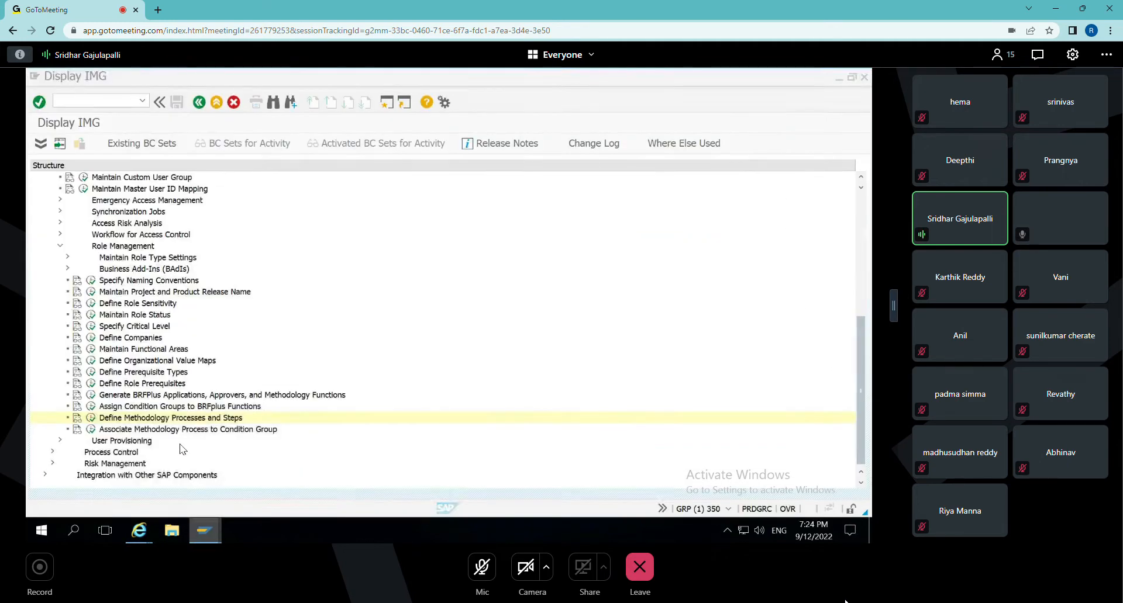
{"action": "left_click", "coordinate": [202, 533]}
{"action": "left_click", "coordinate": [138, 467]}
{"action": "left_click", "coordinate": [459, 215]}
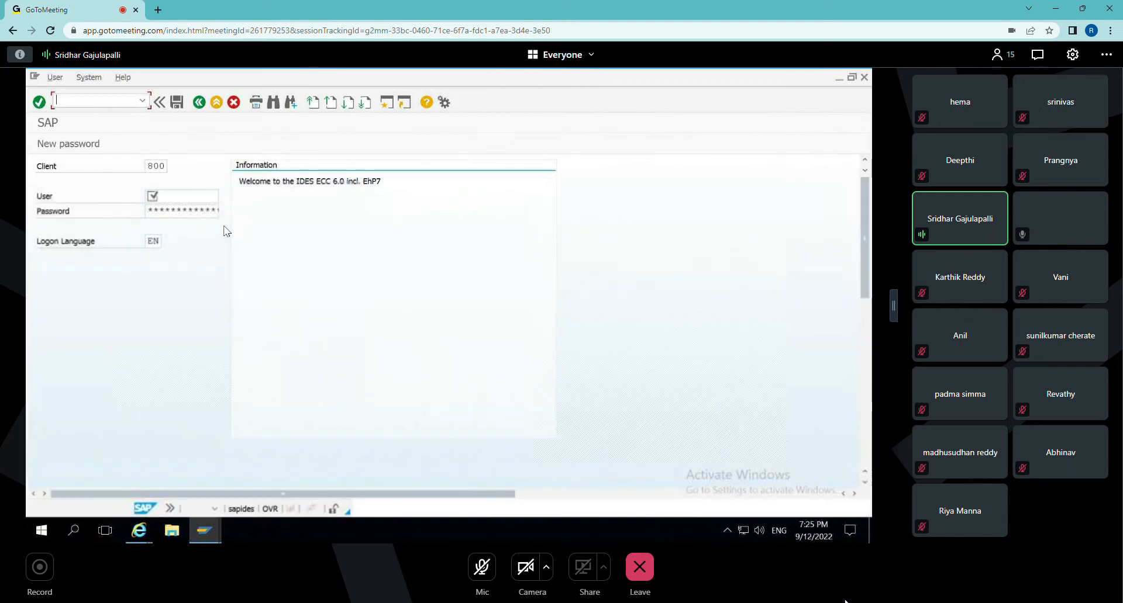
{"action": "type", "text": "grcuser13"}
{"action": "key", "text": "Tab"}
{"action": "type", "text": "*"}
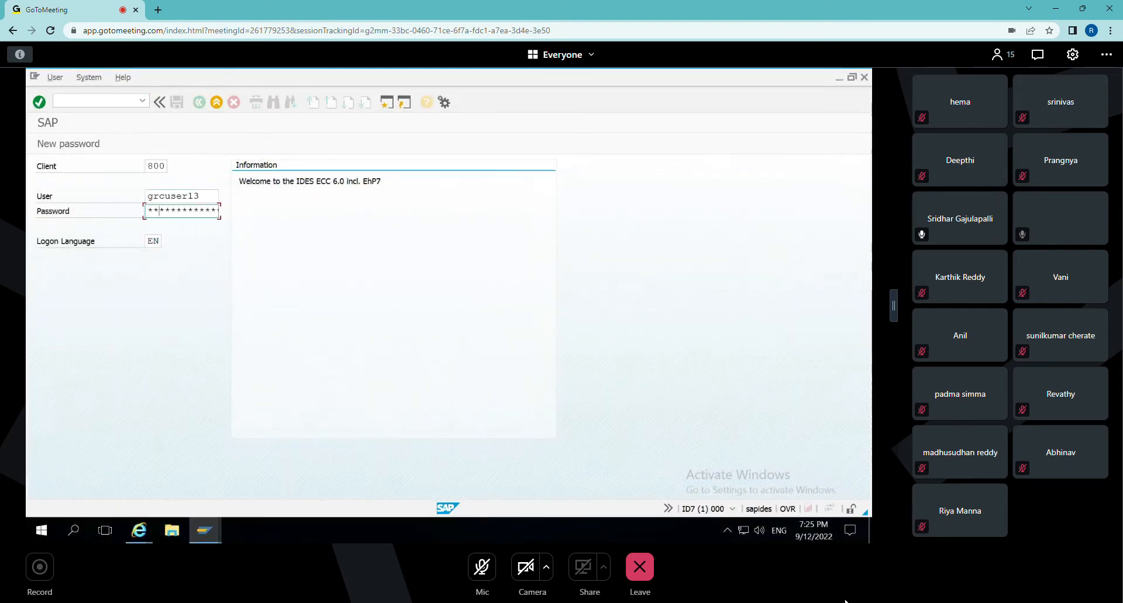
{"action": "key", "text": "Return"}
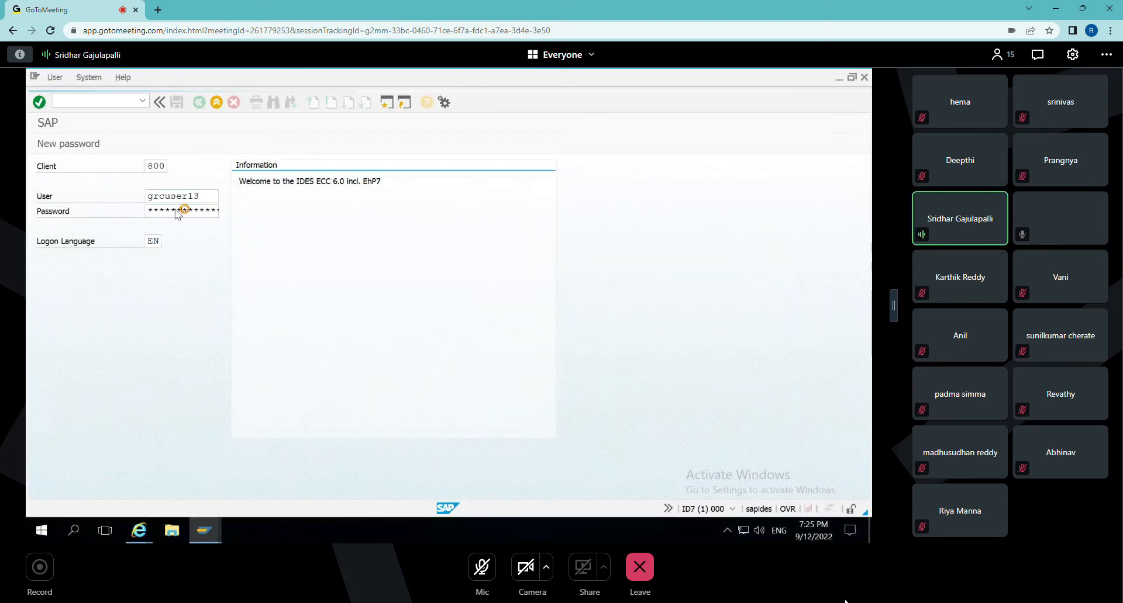
Open transaction PFCG, search for single roles matching Z:BASIS*FF*ROLE*, and select Z:BASIS:FF_ROLE:WALMART.
{"action": "left_click", "coordinate": [78, 101]}
{"action": "type", "text": "pfcg"}
{"action": "key", "text": "Return"}
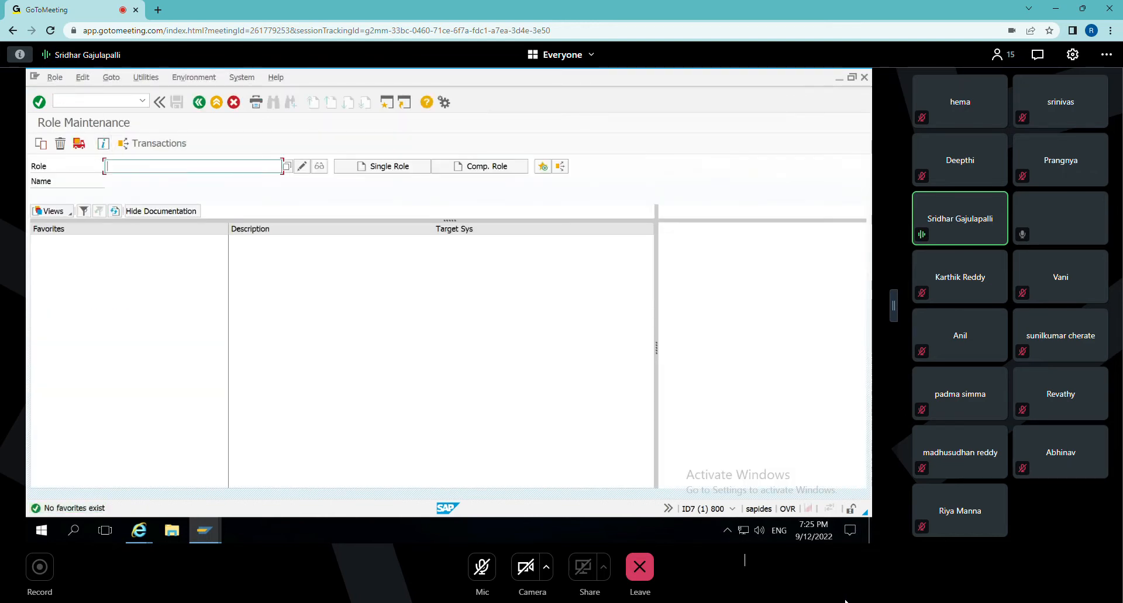
{"action": "type", "text": "Z"}
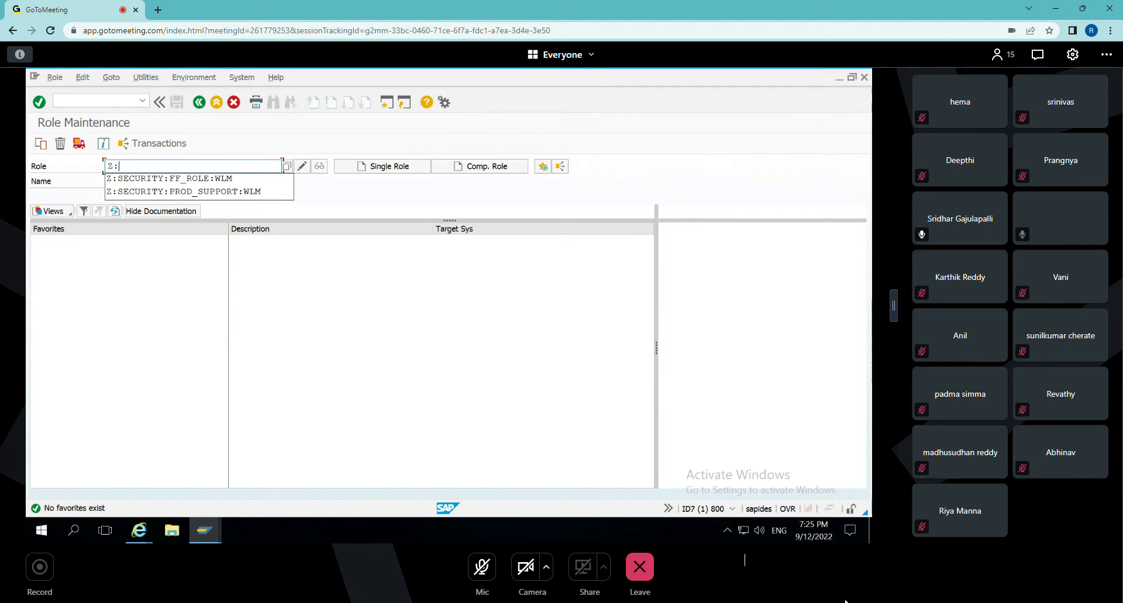
{"action": "type", "text": ":BASIS*FF*ROLE*"}
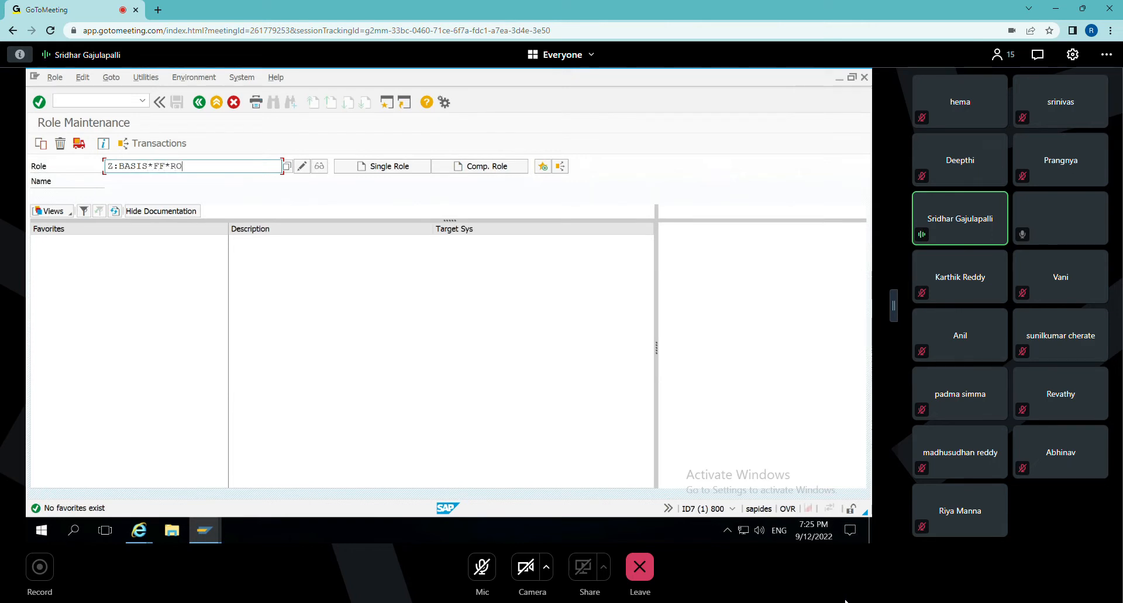
{"action": "left_click", "coordinate": [287, 166]}
{"action": "left_click", "coordinate": [324, 198]}
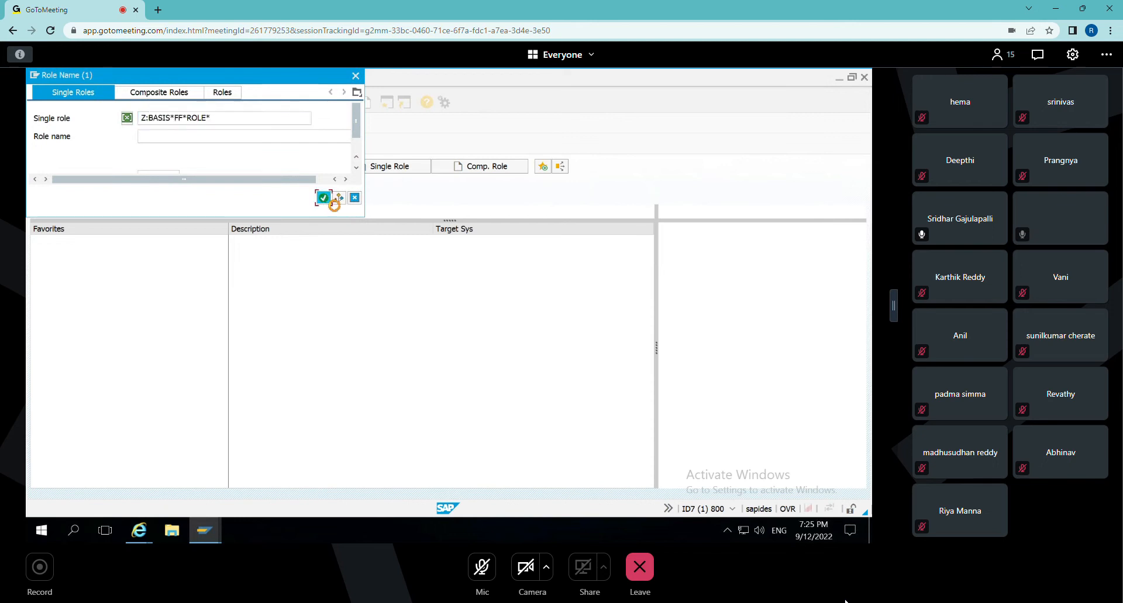
{"action": "double_click", "coordinate": [75, 146]}
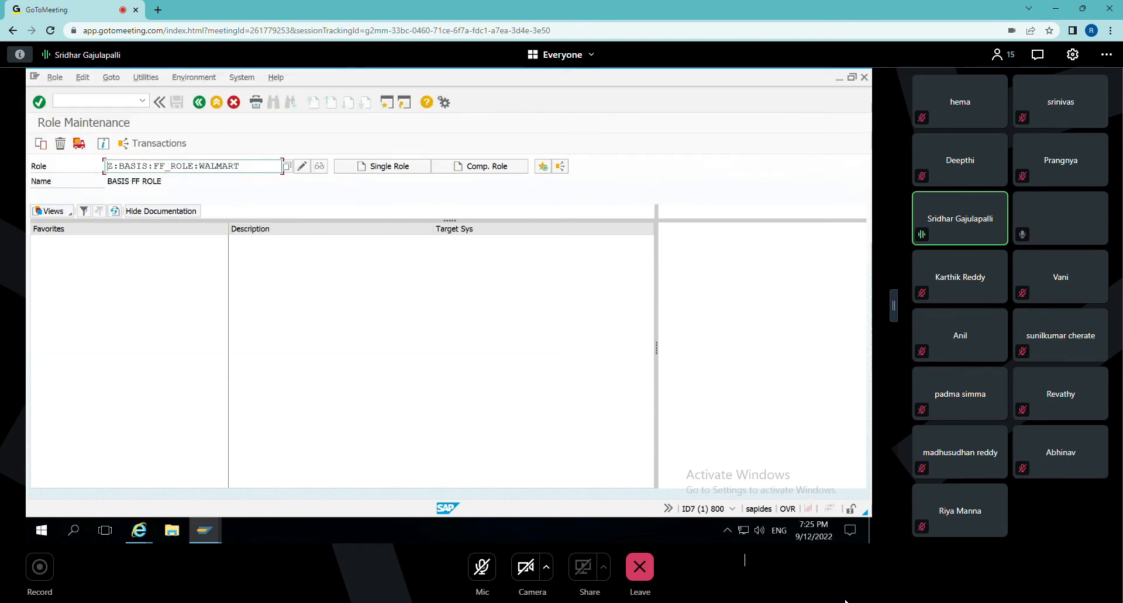
Display role Z:BASIS:FF_ROLE:WALMART and examine its menu transactions and authorization profile information.
{"action": "left_click", "coordinate": [319, 167]}
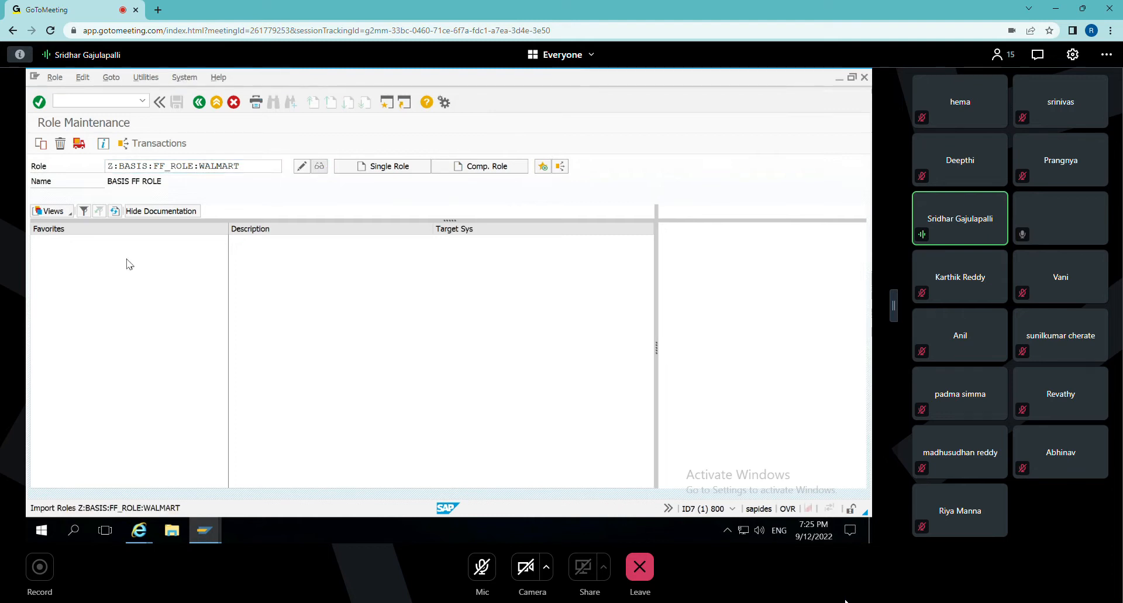
{"action": "left_click", "coordinate": [134, 242]}
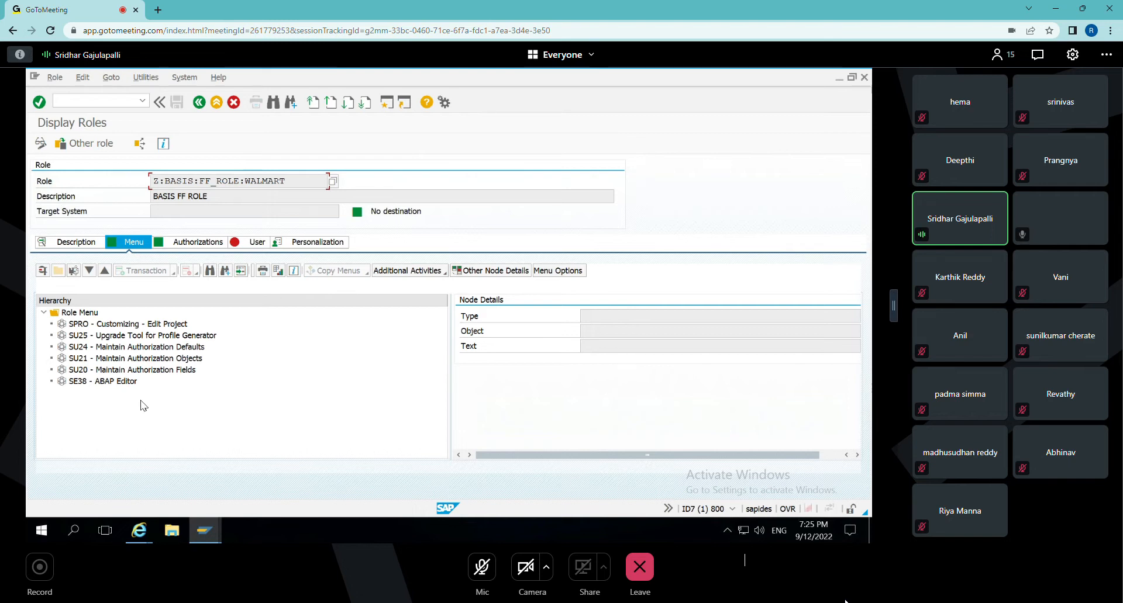
{"action": "left_click", "coordinate": [185, 246]}
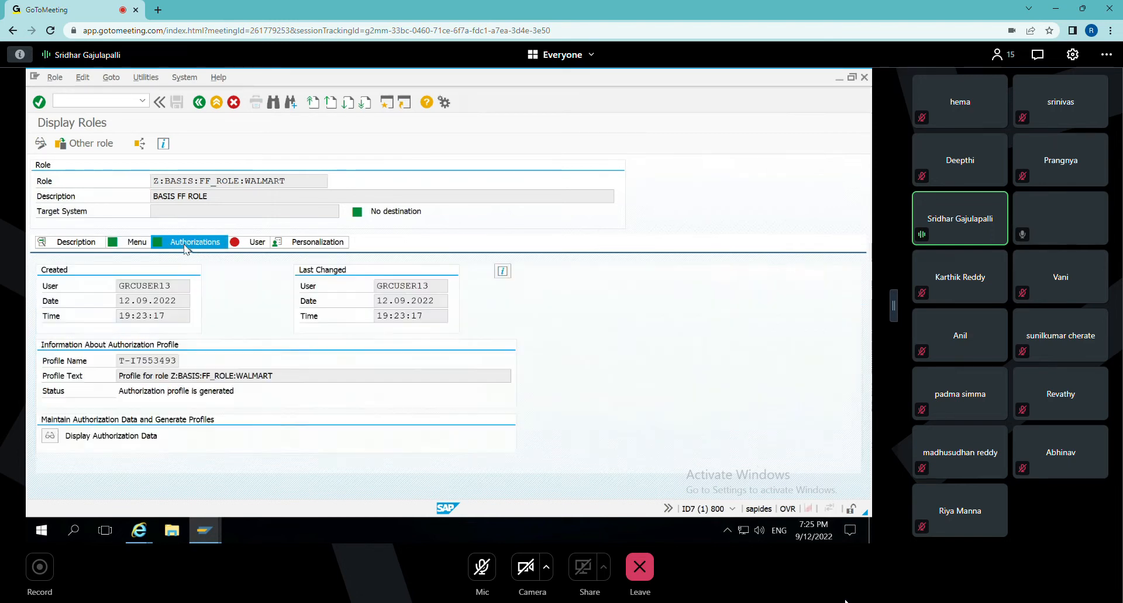
Leave the role display, log off the ECC backend system, and return to the GRC implementation guide.
{"action": "left_click", "coordinate": [199, 103]}
{"action": "left_click", "coordinate": [200, 103]}
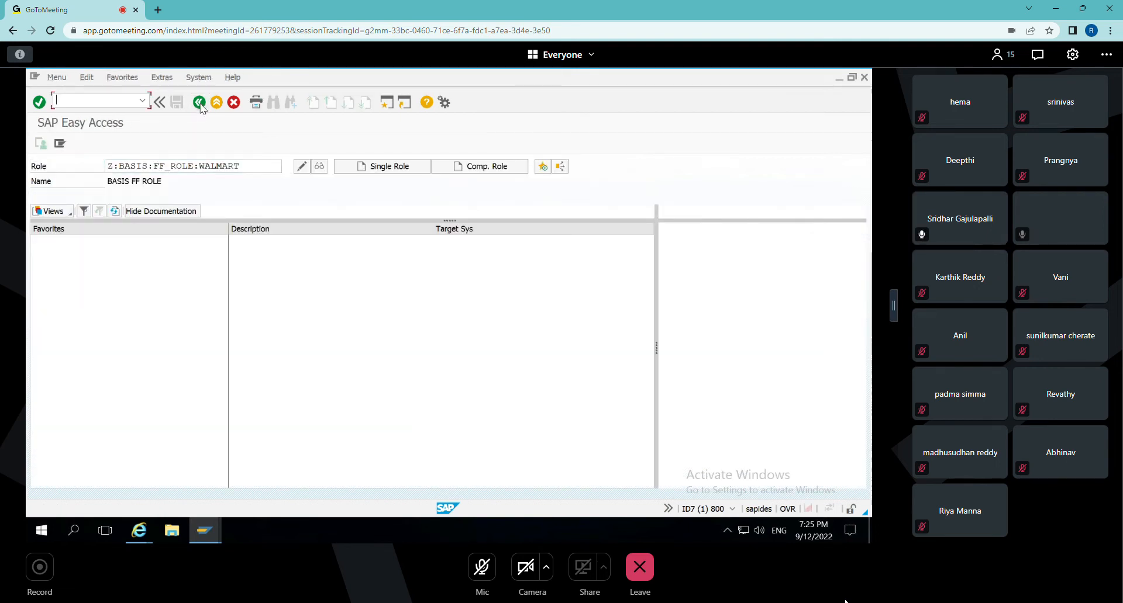
{"action": "left_click", "coordinate": [216, 102]}
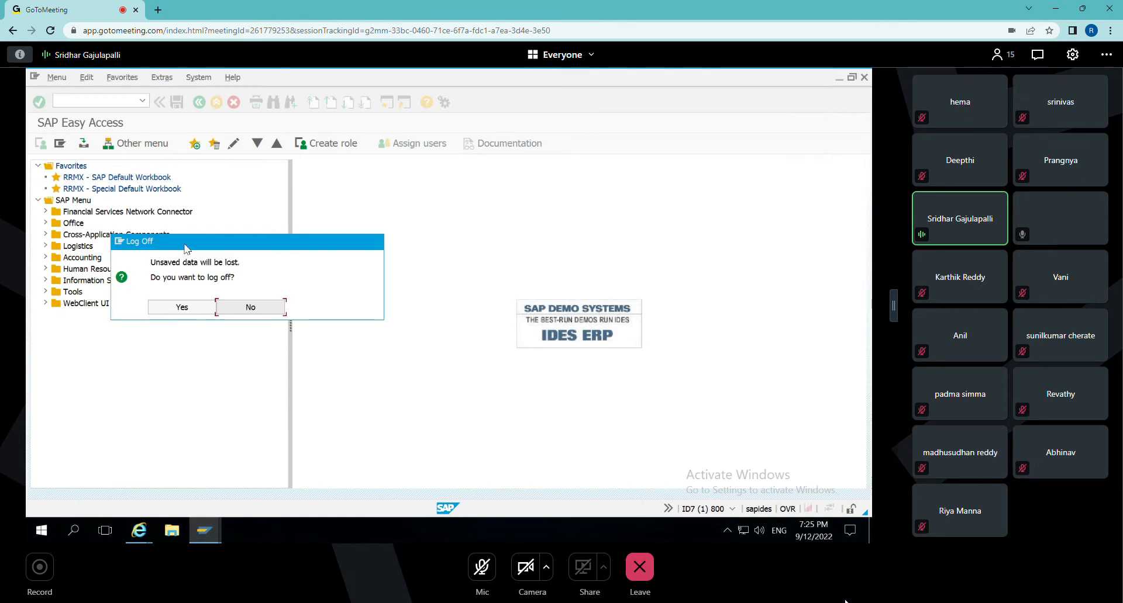
{"action": "left_click", "coordinate": [182, 307]}
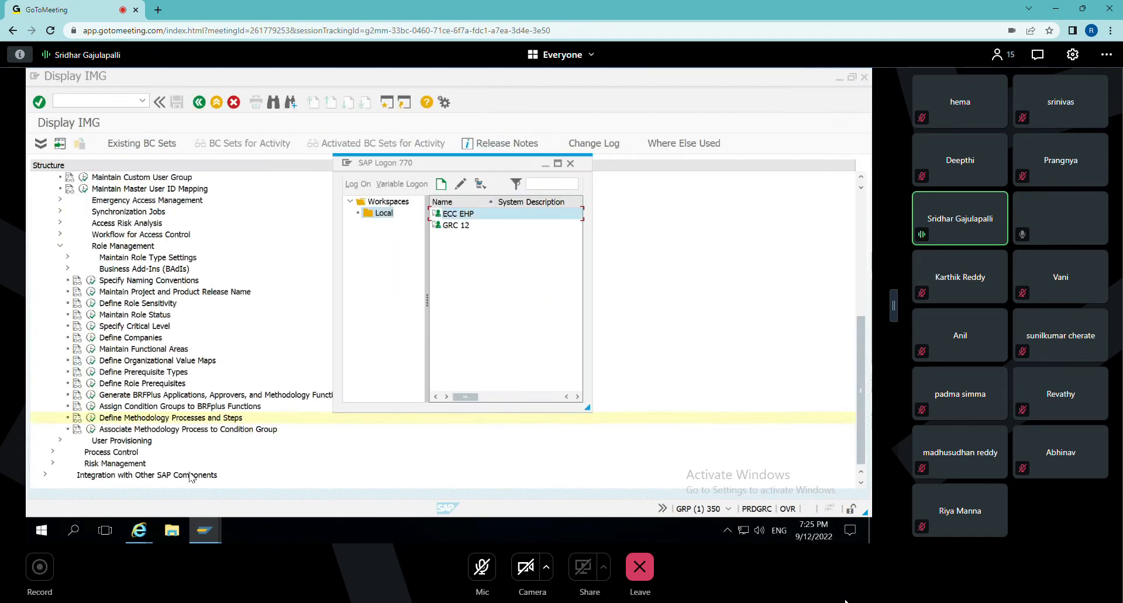
{"action": "mouse_move", "coordinate": [204, 519]}
{"action": "left_click", "coordinate": [263, 472]}
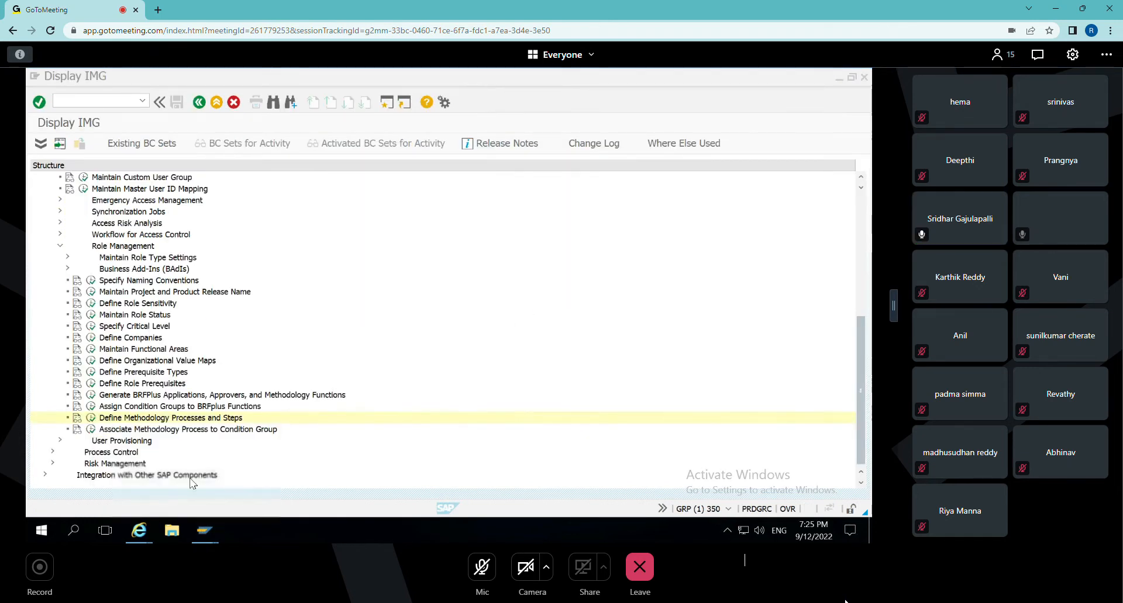
Open Repository Object Synch under Access Control's Synchronization Jobs and set the connector to WLMCLNT800.
{"action": "left_click", "coordinate": [60, 247]}
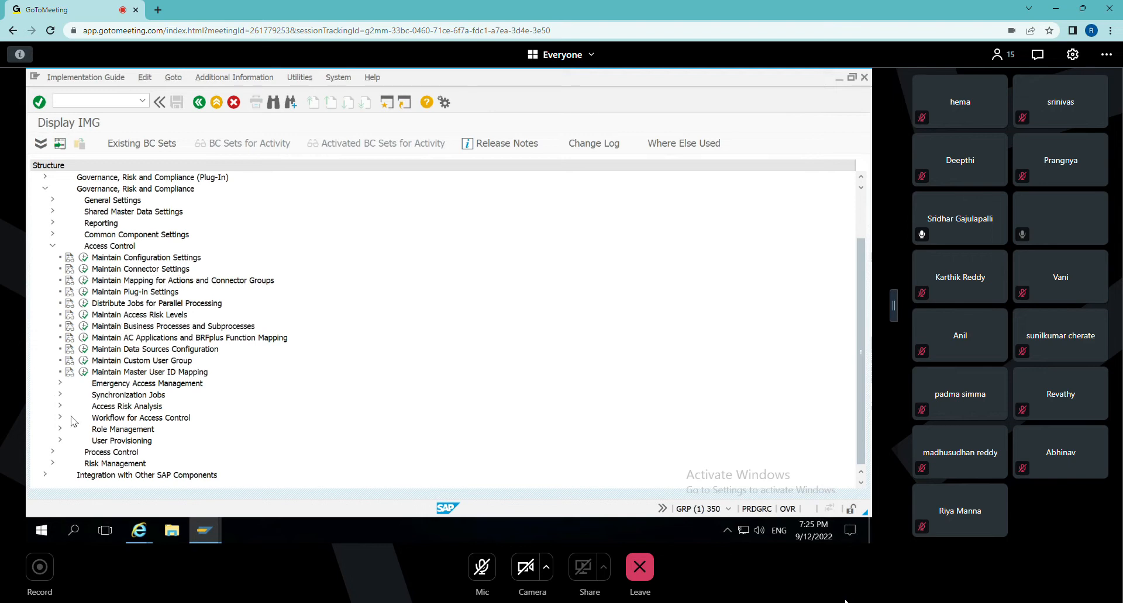
{"action": "left_click", "coordinate": [61, 396]}
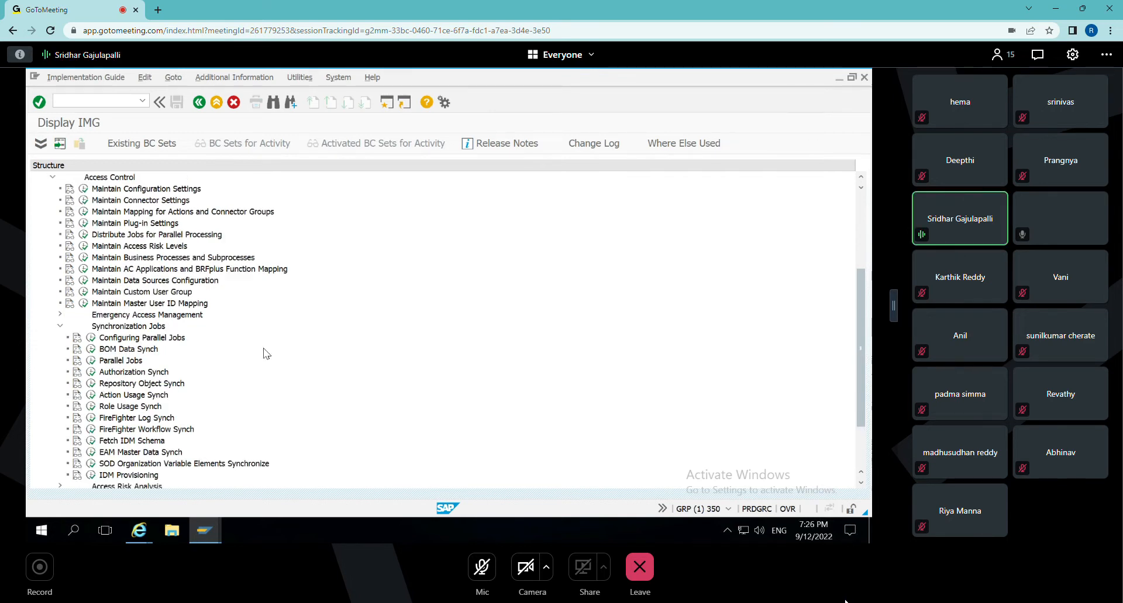
{"action": "scroll", "coordinate": [411, 348], "scroll_direction": "down", "scroll_amount": 3}
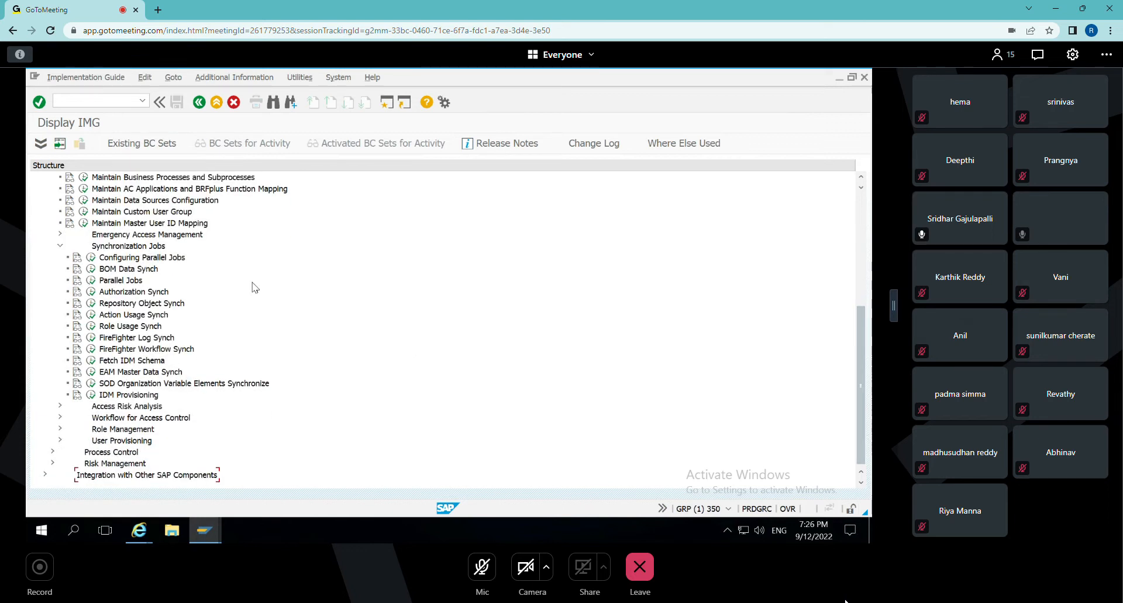
{"action": "left_click", "coordinate": [90, 304]}
{"action": "left_click", "coordinate": [250, 301]}
{"action": "left_click", "coordinate": [251, 324]}
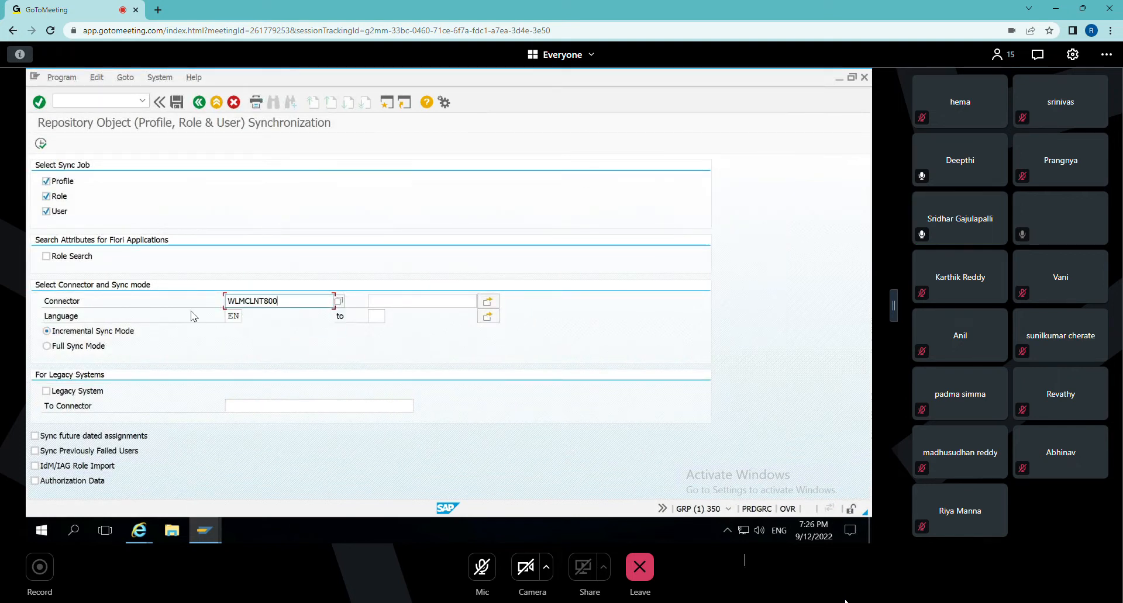
Schedule the repository object synchronization as a background job with immediate start, and return to the collapsed Access Control activities.
{"action": "left_click", "coordinate": [62, 77]}
{"action": "left_click", "coordinate": [68, 121]}
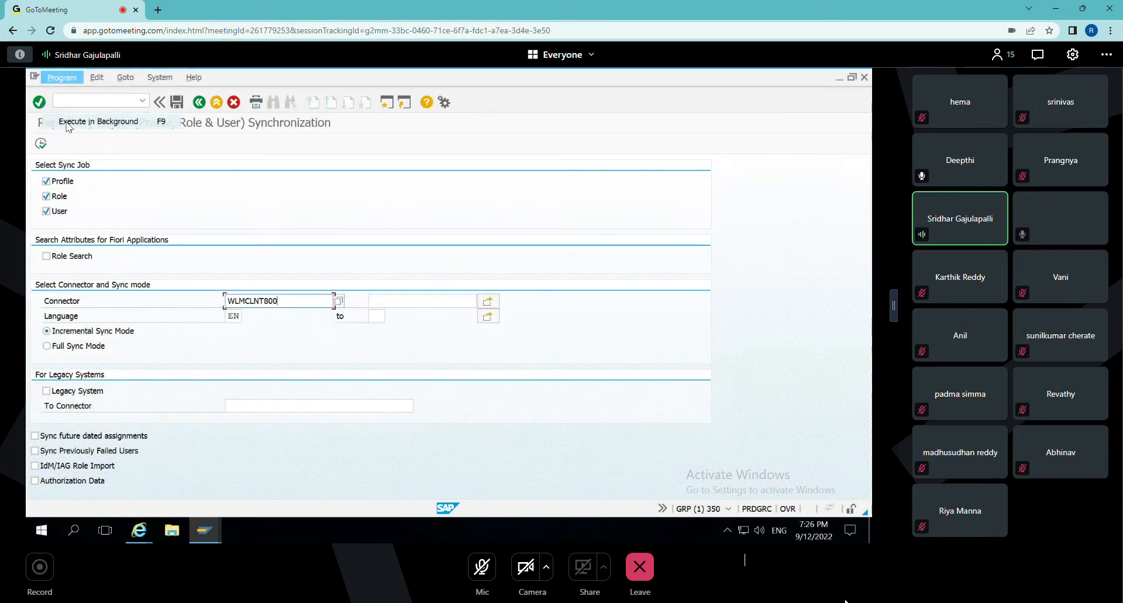
{"action": "left_click", "coordinate": [335, 365]}
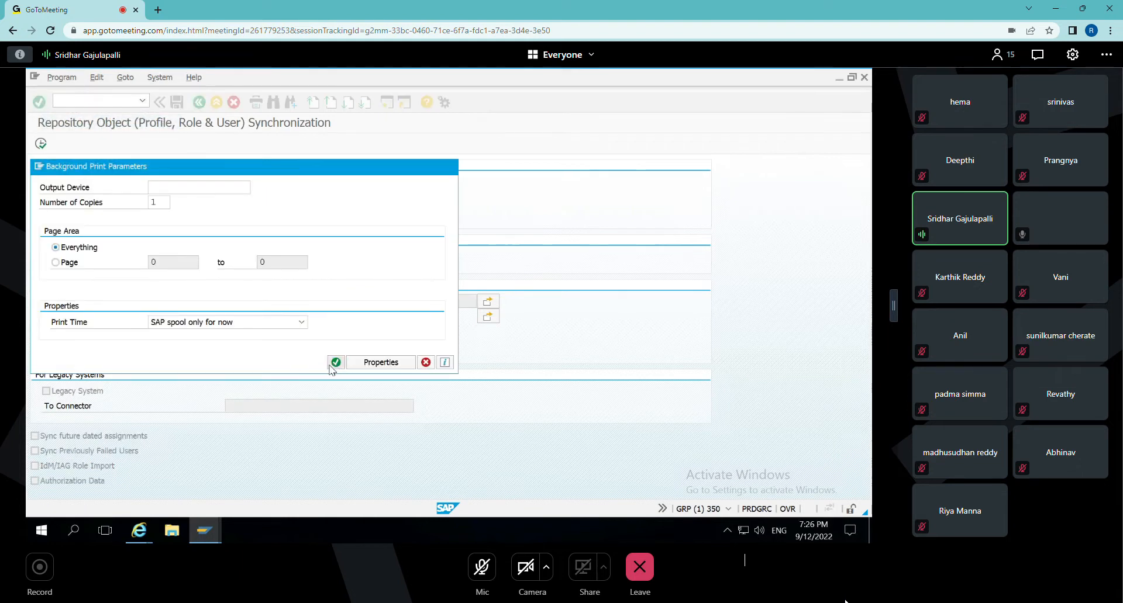
{"action": "left_click", "coordinate": [78, 199]}
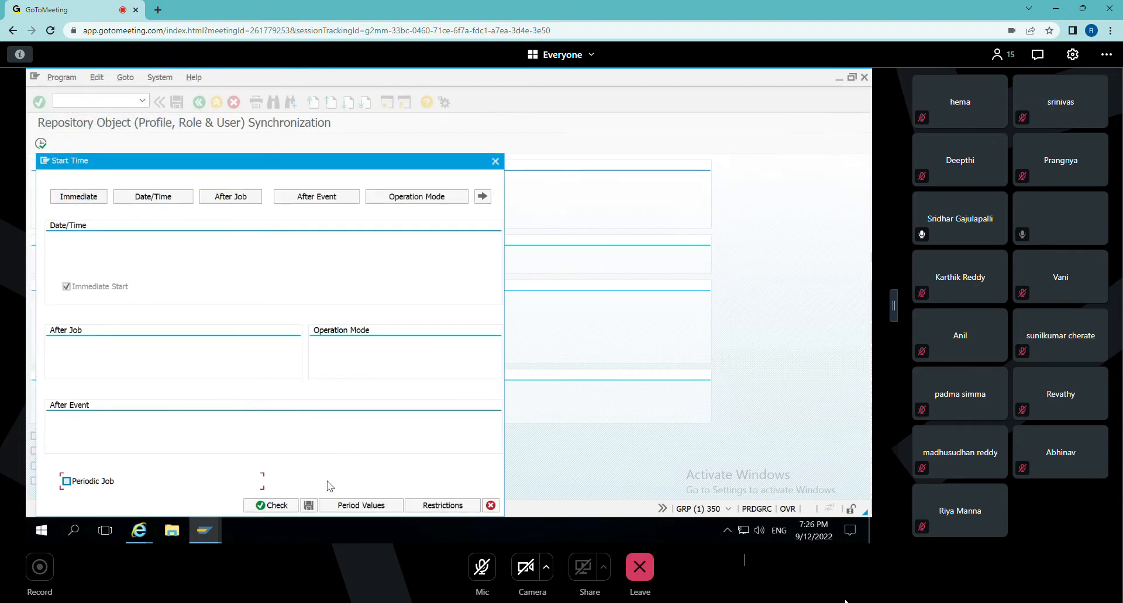
{"action": "left_click", "coordinate": [308, 505]}
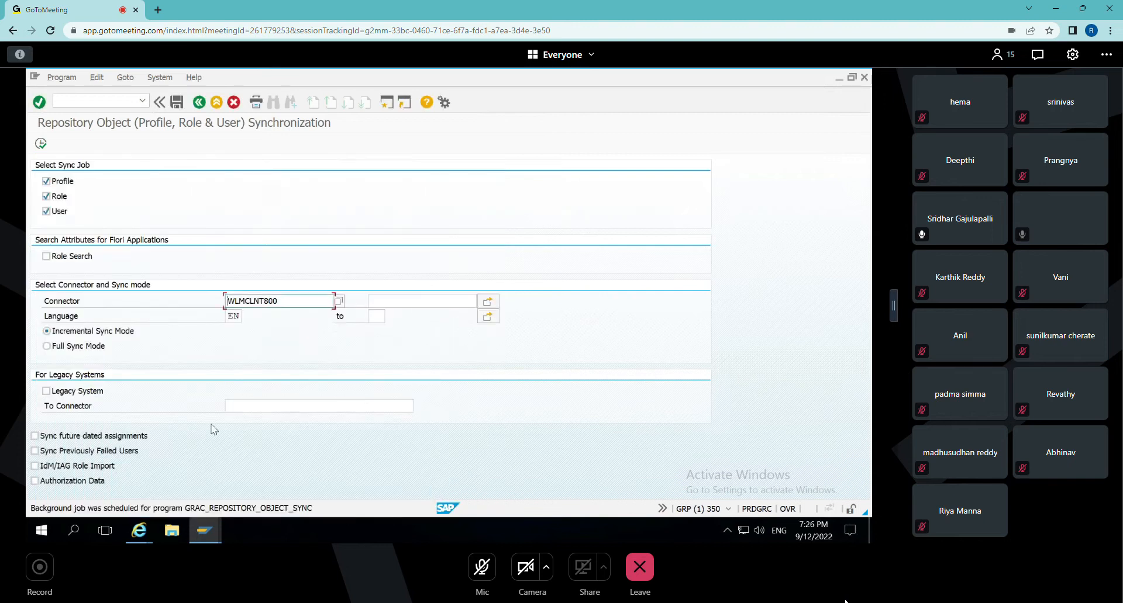
{"action": "left_click", "coordinate": [199, 103]}
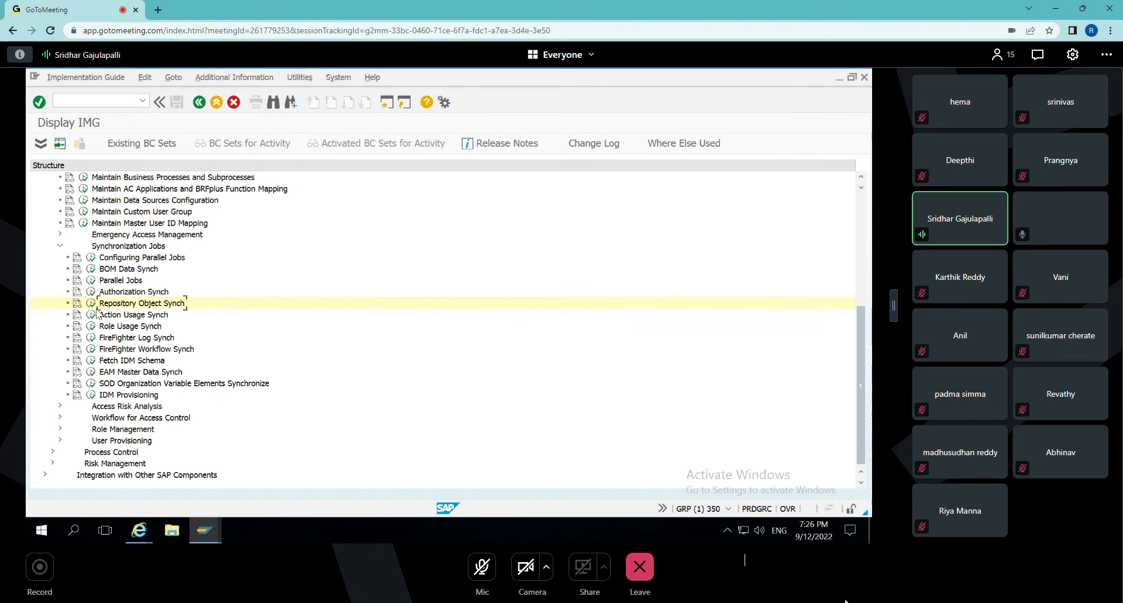
{"action": "left_click", "coordinate": [60, 246]}
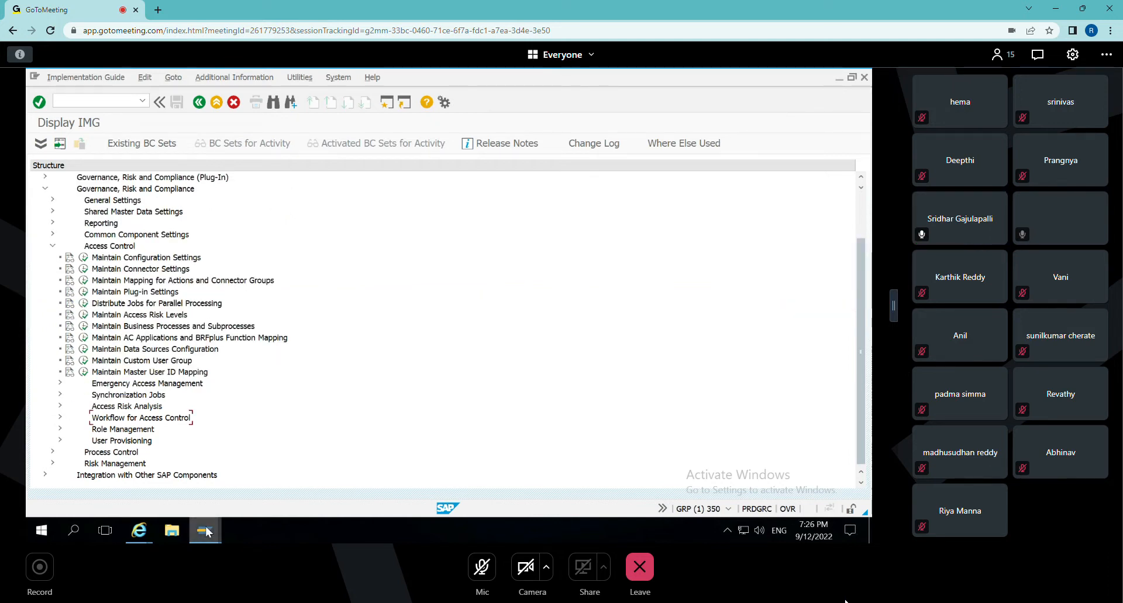
Switch to the GRC role list in Internet Explorer, open Z:BASIS:FF_ROLE:WALMART, and check its provisioning settings and firefighting property.
{"action": "left_click", "coordinate": [138, 530]}
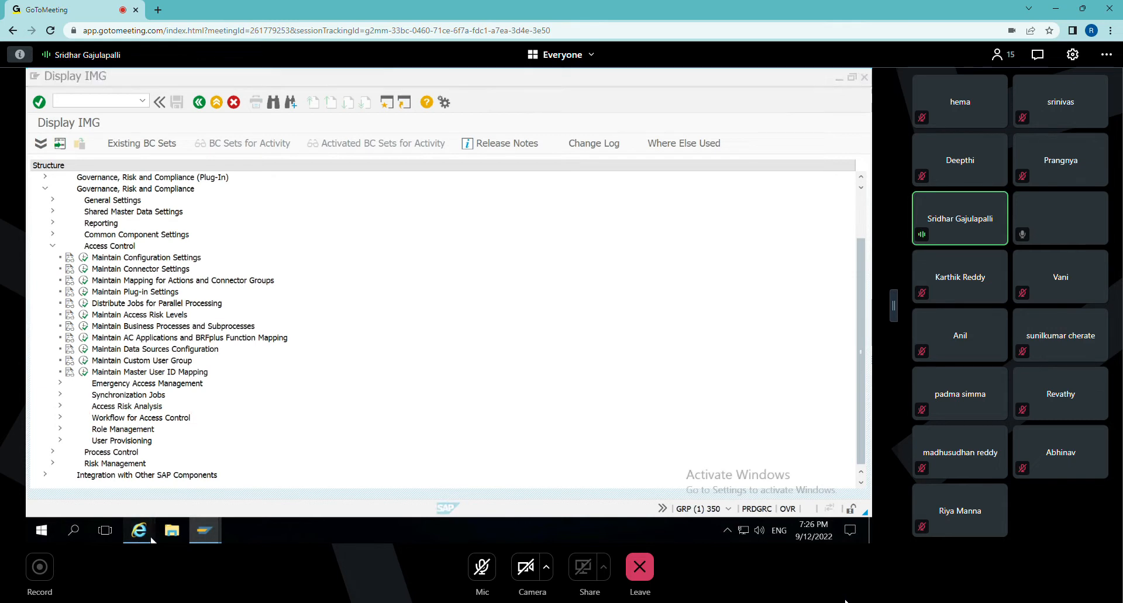
{"action": "left_click", "coordinate": [221, 451]}
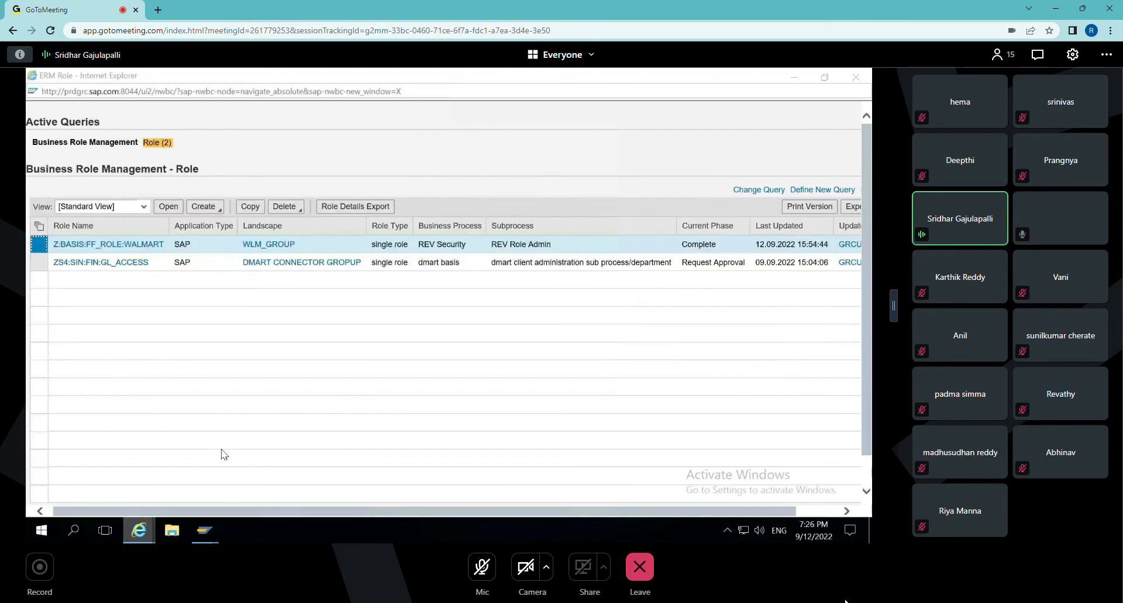
{"action": "left_click", "coordinate": [168, 207]}
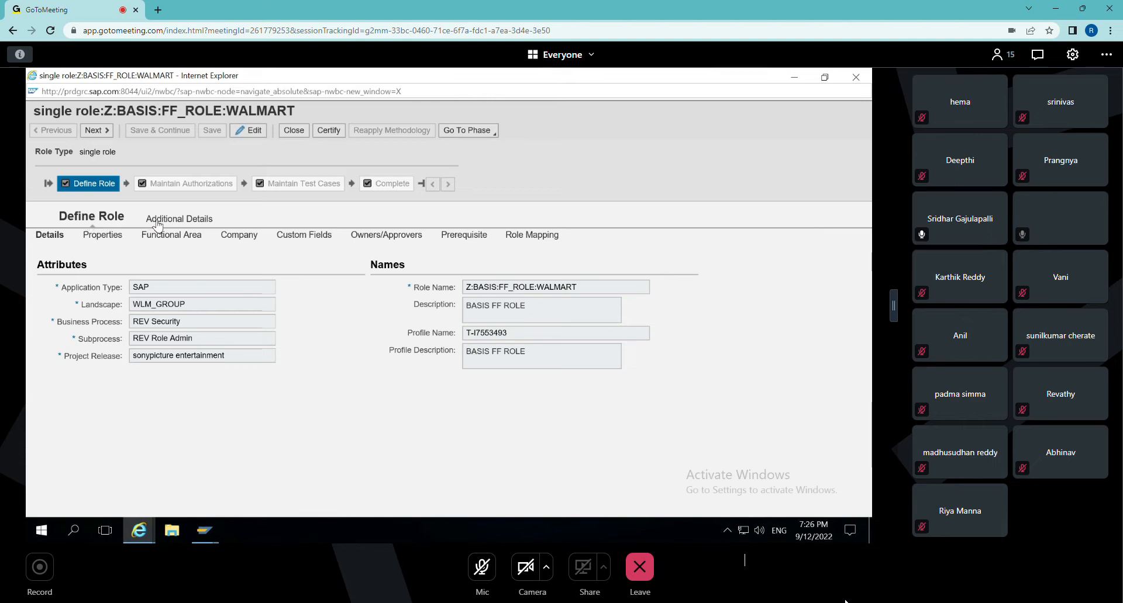
{"action": "left_click", "coordinate": [159, 223]}
{"action": "left_click", "coordinate": [159, 241]}
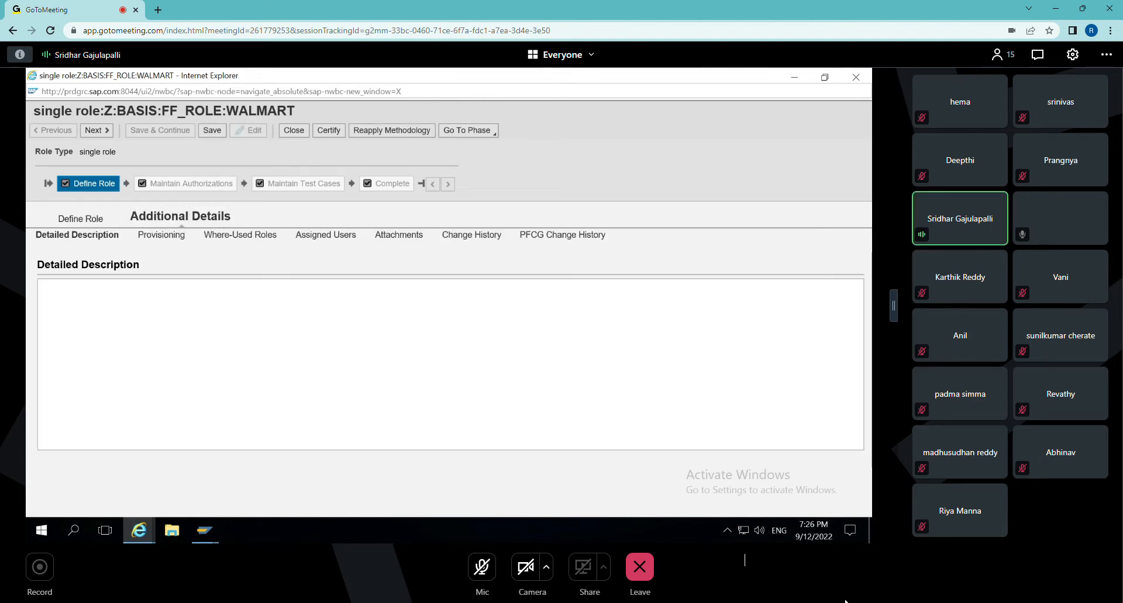
{"action": "left_click", "coordinate": [103, 235]}
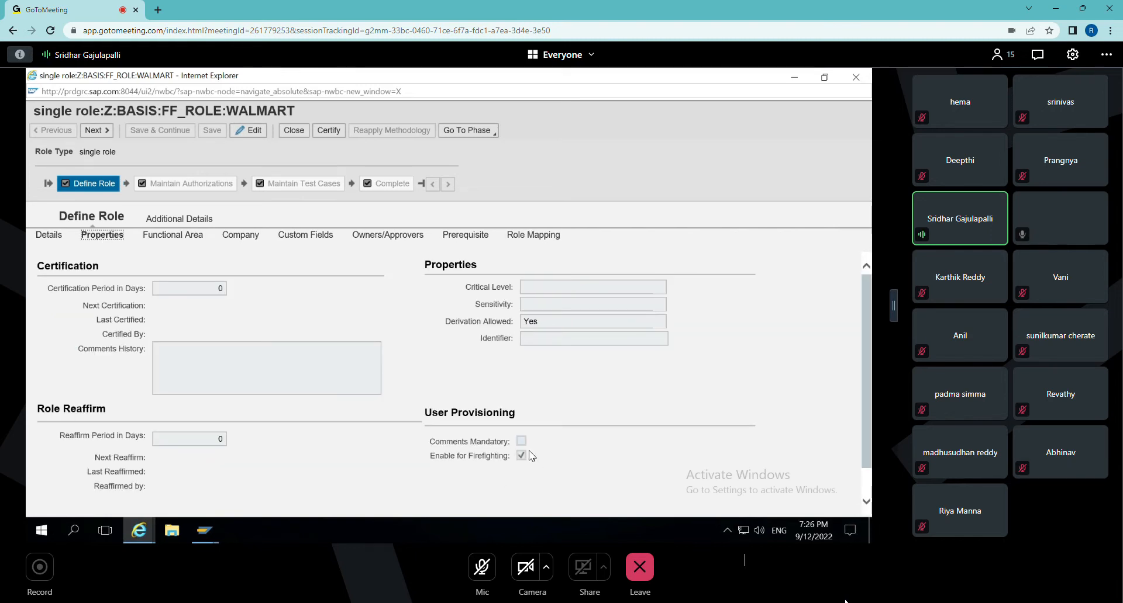
Switch to the EAM document in Word and review the role-based firefighting steps, including the role properties screenshot and owner and controller requirements.
{"action": "mouse_move", "coordinate": [683, 69]}
{"action": "left_click", "coordinate": [687, 76]}
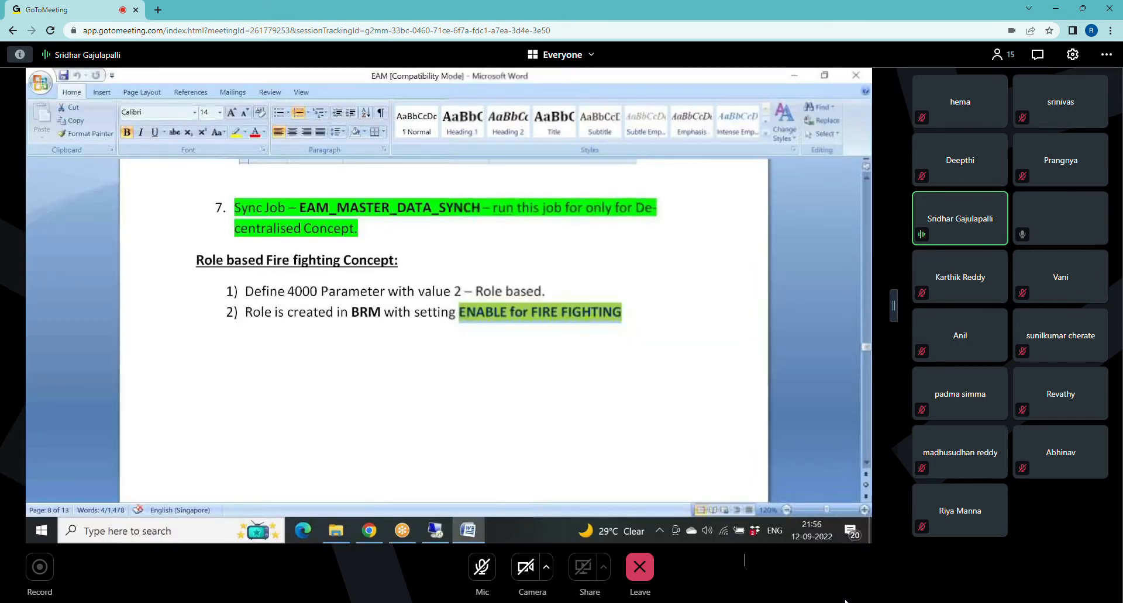
{"action": "scroll", "coordinate": [501, 341], "scroll_direction": "down", "scroll_amount": 6}
{"action": "left_click", "coordinate": [501, 340]}
{"action": "scroll", "coordinate": [504, 341], "scroll_direction": "down", "scroll_amount": 2}
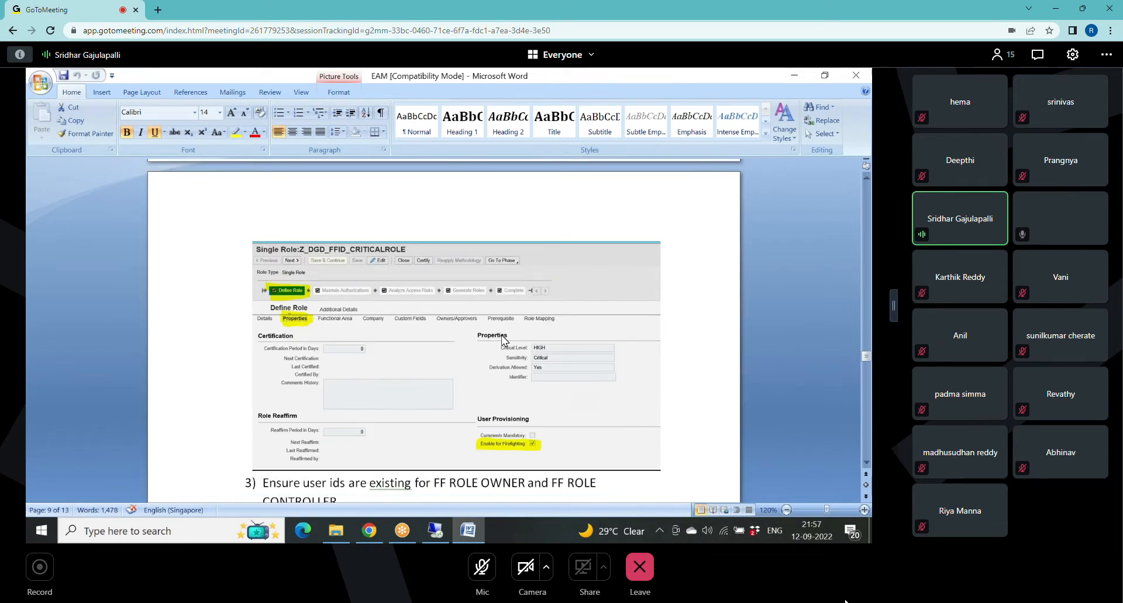
{"action": "scroll", "coordinate": [504, 341], "scroll_direction": "up", "scroll_amount": 4}
{"action": "scroll", "coordinate": [504, 341], "scroll_direction": "up", "scroll_amount": 2}
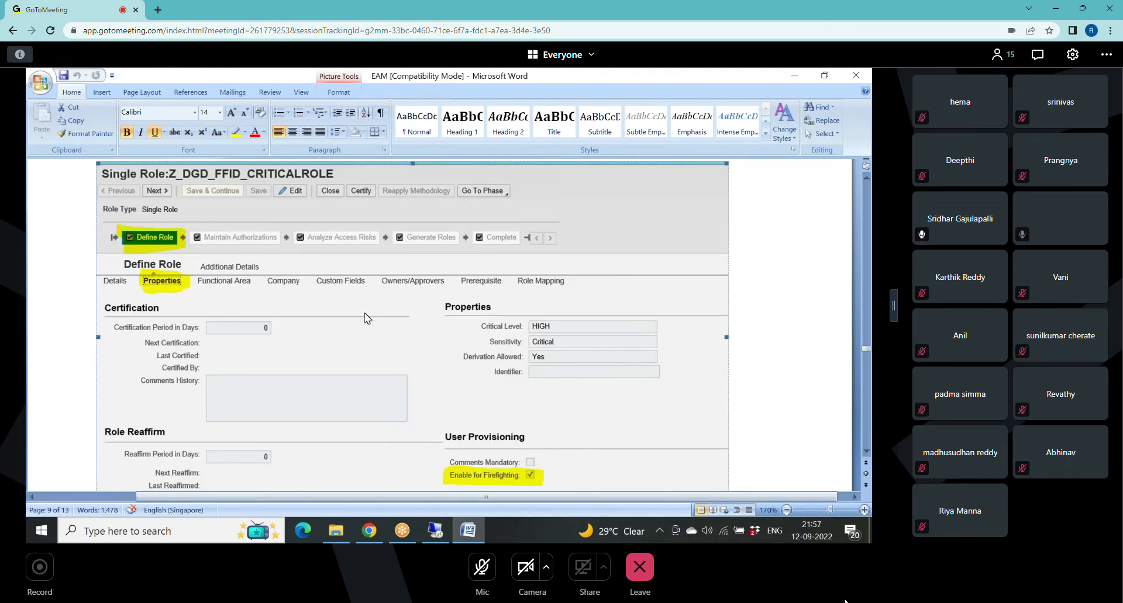
{"action": "scroll", "coordinate": [363, 313], "scroll_direction": "up", "scroll_amount": 1}
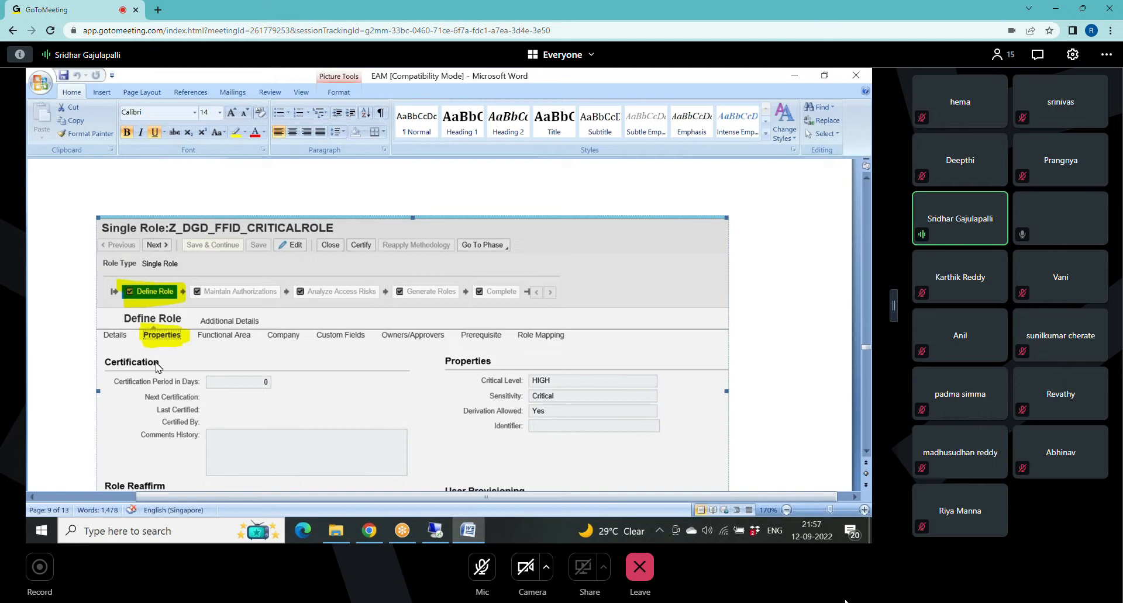
{"action": "scroll", "coordinate": [183, 347], "scroll_direction": "down", "scroll_amount": 2}
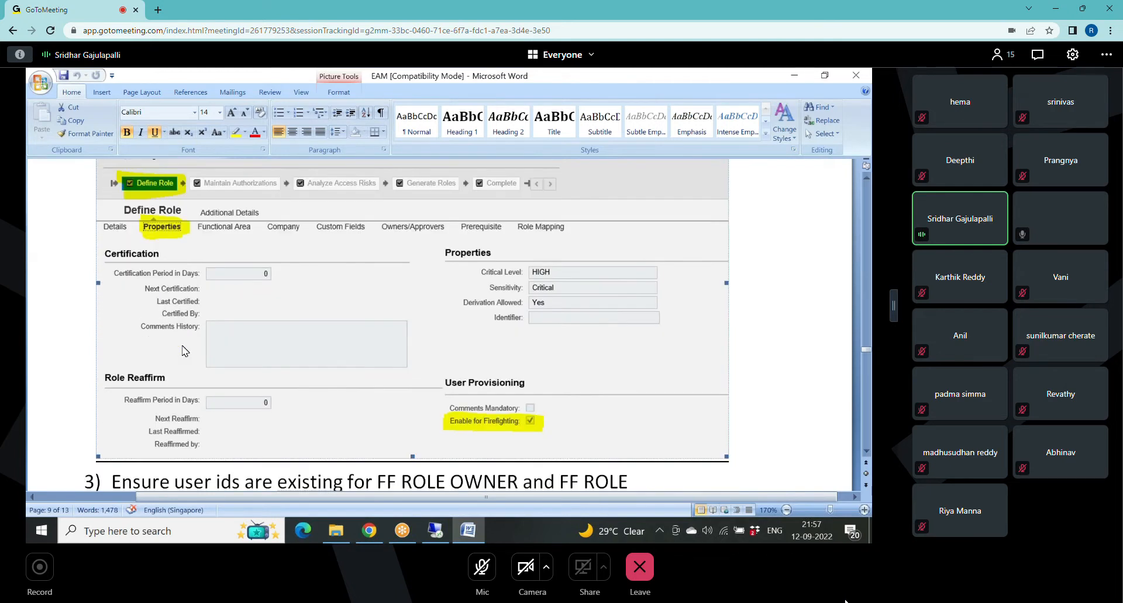
{"action": "scroll", "coordinate": [182, 347], "scroll_direction": "down", "scroll_amount": 1}
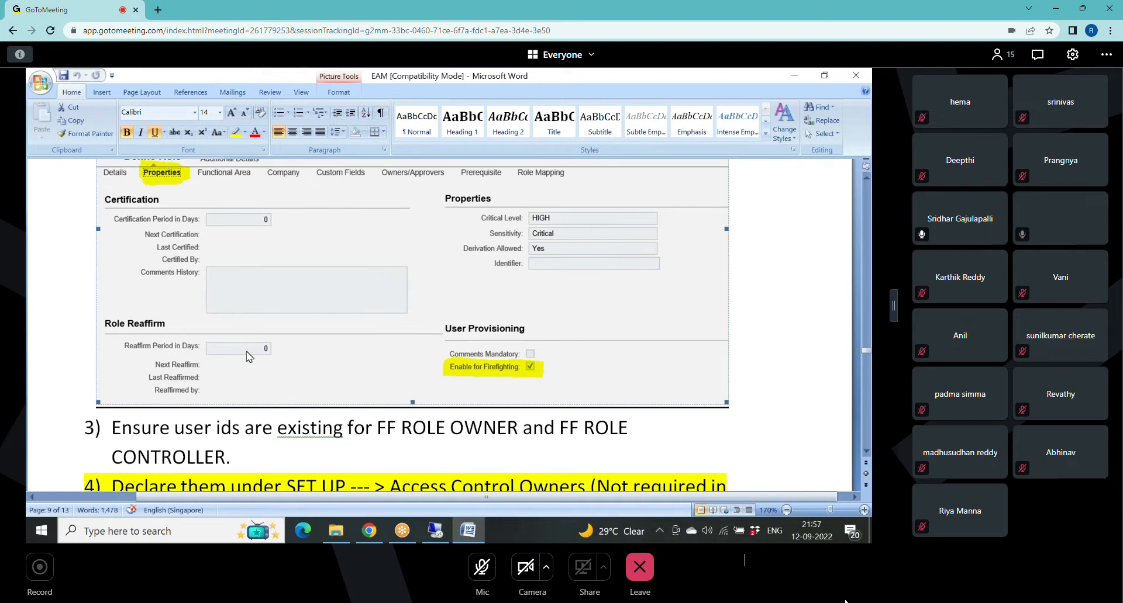
{"action": "scroll", "coordinate": [249, 357], "scroll_direction": "up", "scroll_amount": 3}
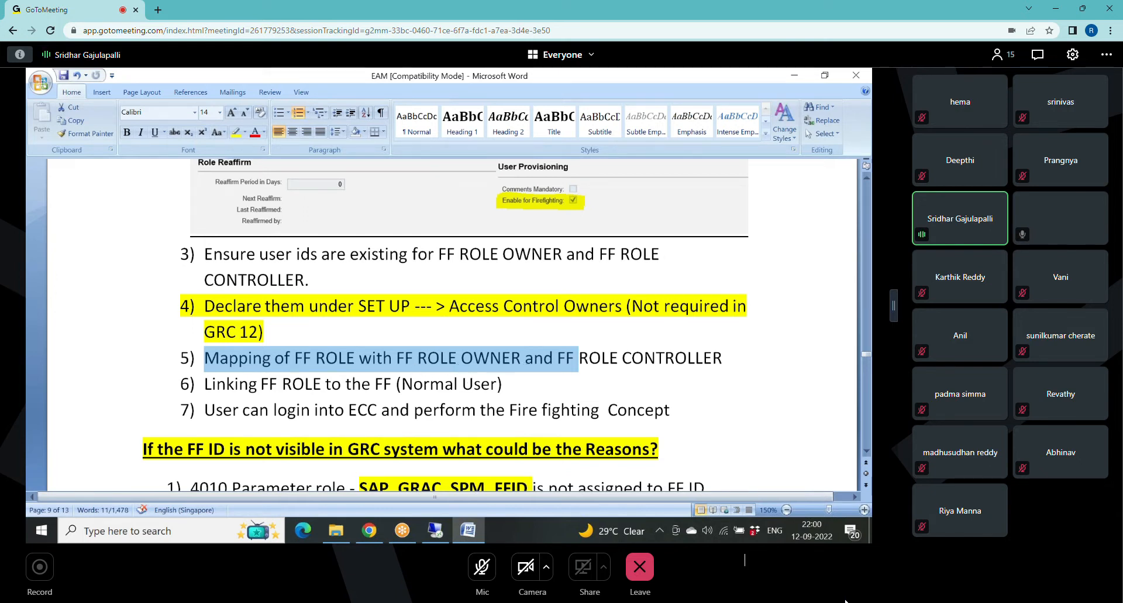
Switch back to the remote GRC session and open the firefighter Owners list under Emergency Access Assignment.
{"action": "left_click", "coordinate": [436, 531]}
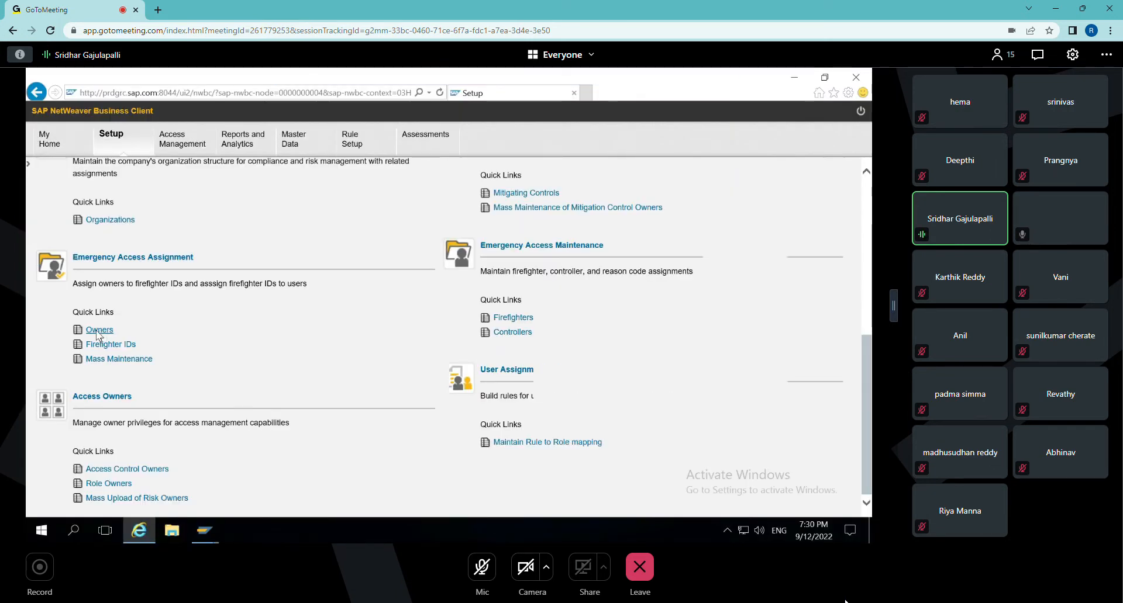
{"action": "scroll", "coordinate": [98, 335], "scroll_direction": "up", "scroll_amount": 6}
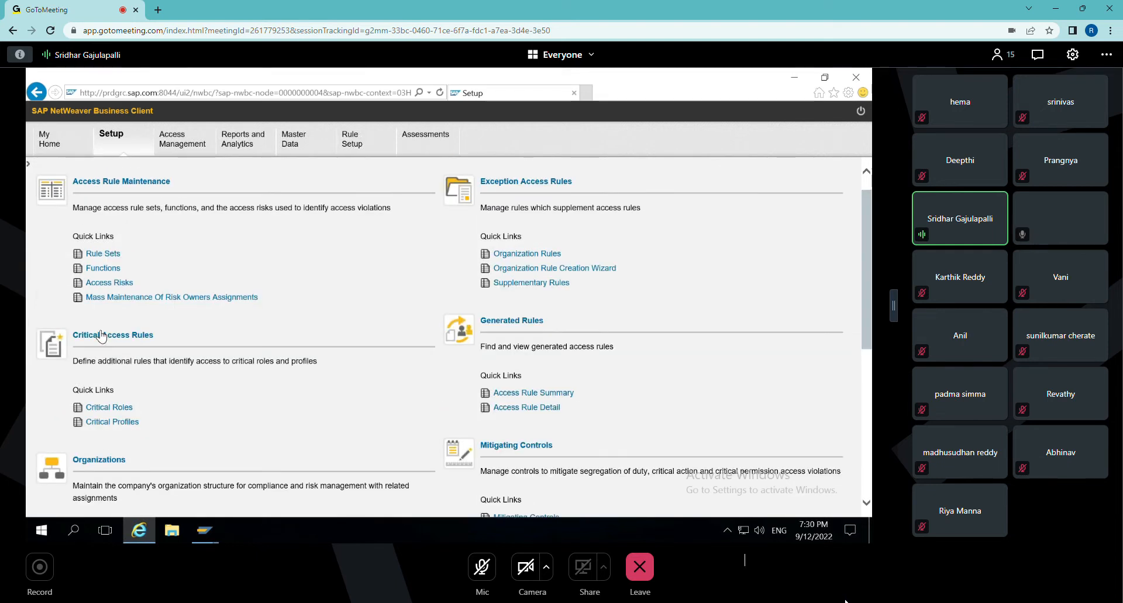
{"action": "scroll", "coordinate": [101, 336], "scroll_direction": "down", "scroll_amount": 6}
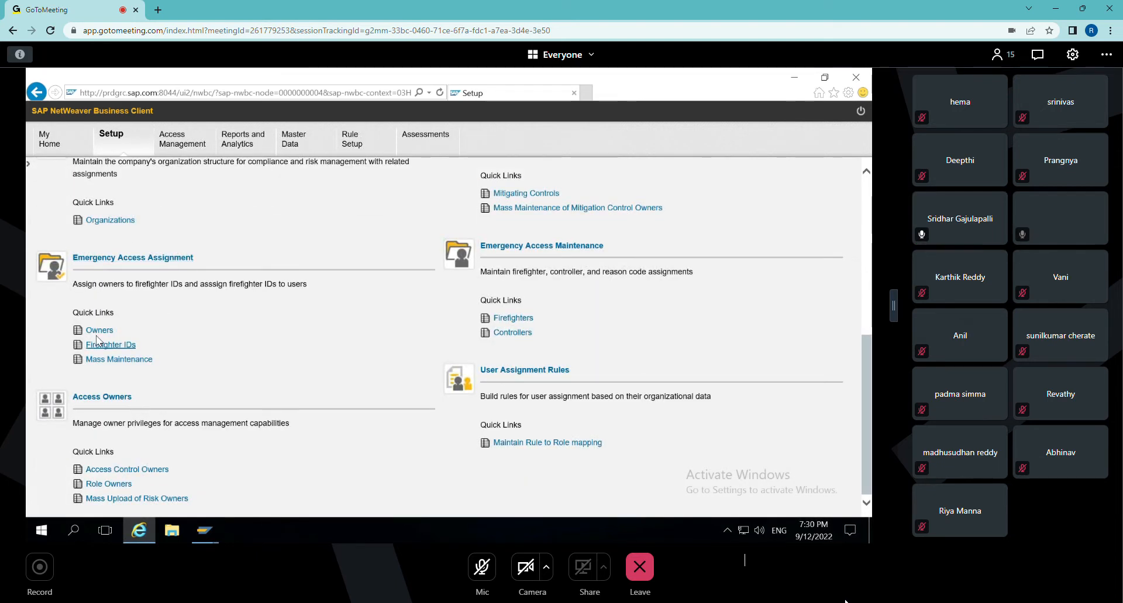
{"action": "left_click", "coordinate": [100, 332]}
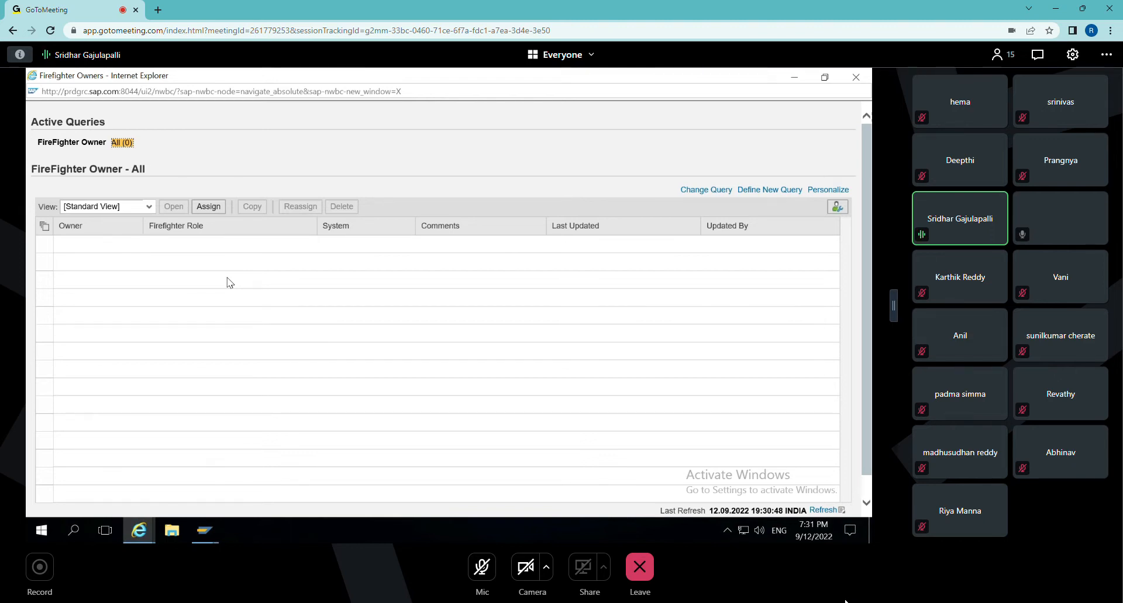
Start a new firefighter owner assignment, search the user names for WLM*, and choose WLM_FFIDOWNR as the owner ID.
{"action": "left_click", "coordinate": [202, 208]}
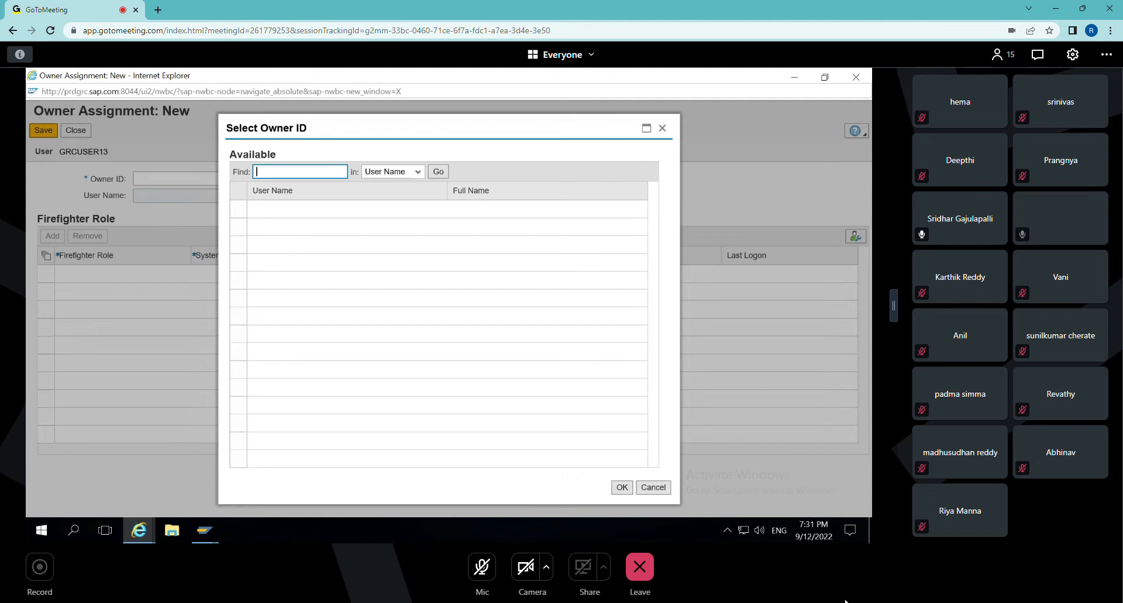
{"action": "type", "text": "WLM*"}
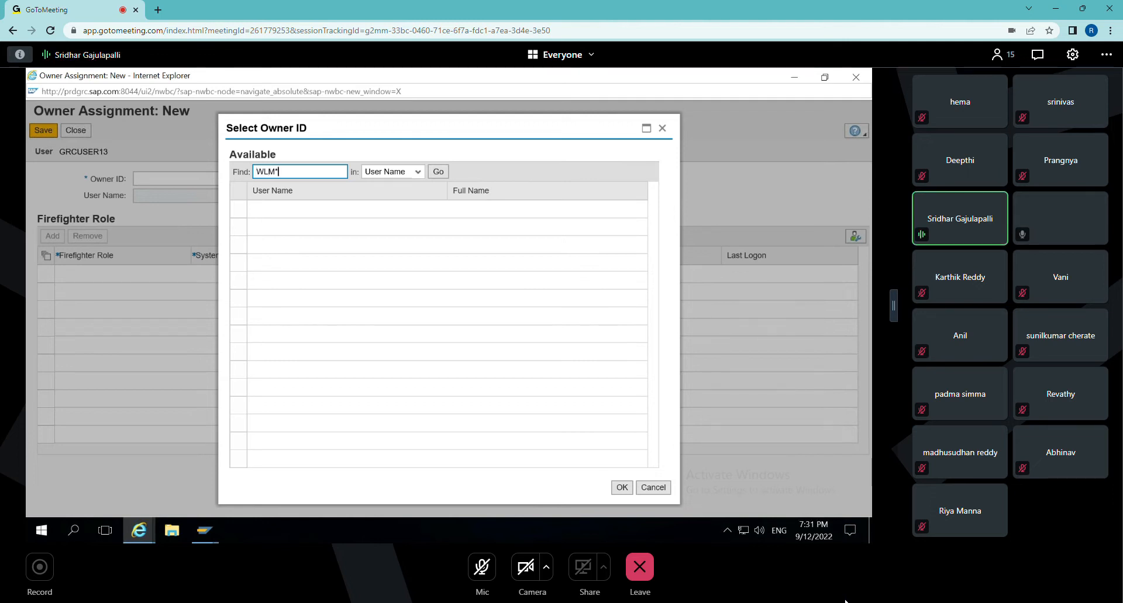
{"action": "left_click", "coordinate": [437, 172]}
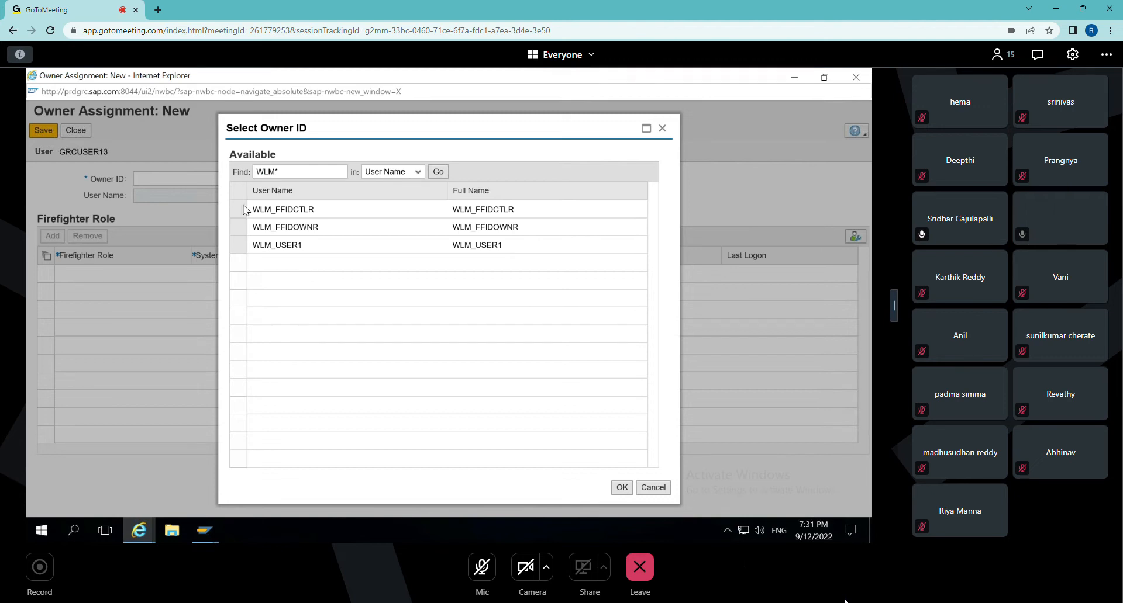
{"action": "left_click", "coordinate": [239, 229]}
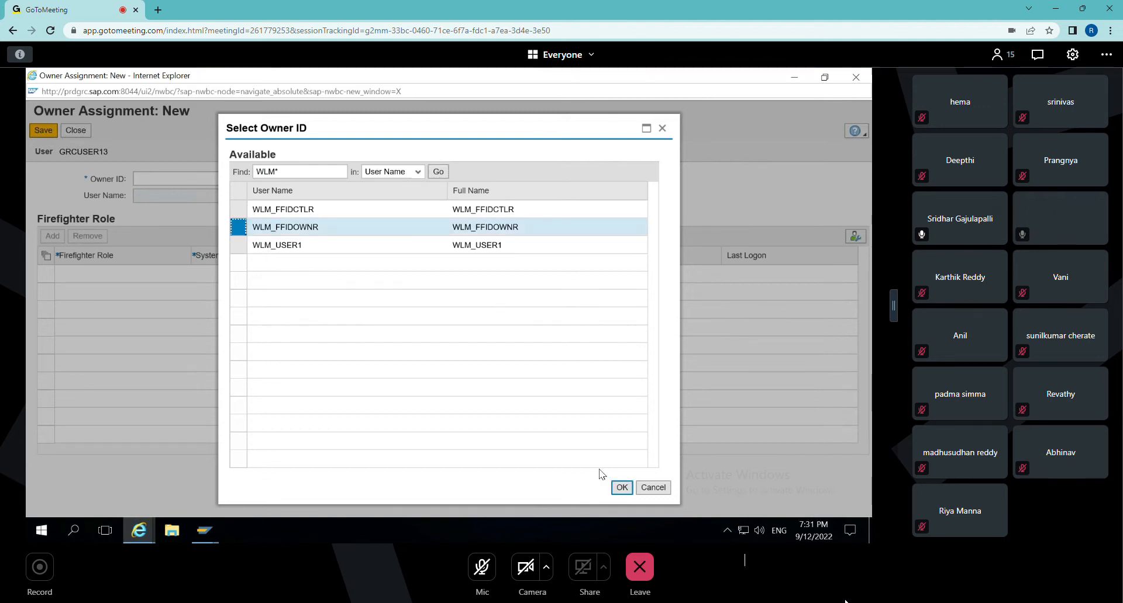
{"action": "left_click", "coordinate": [622, 487]}
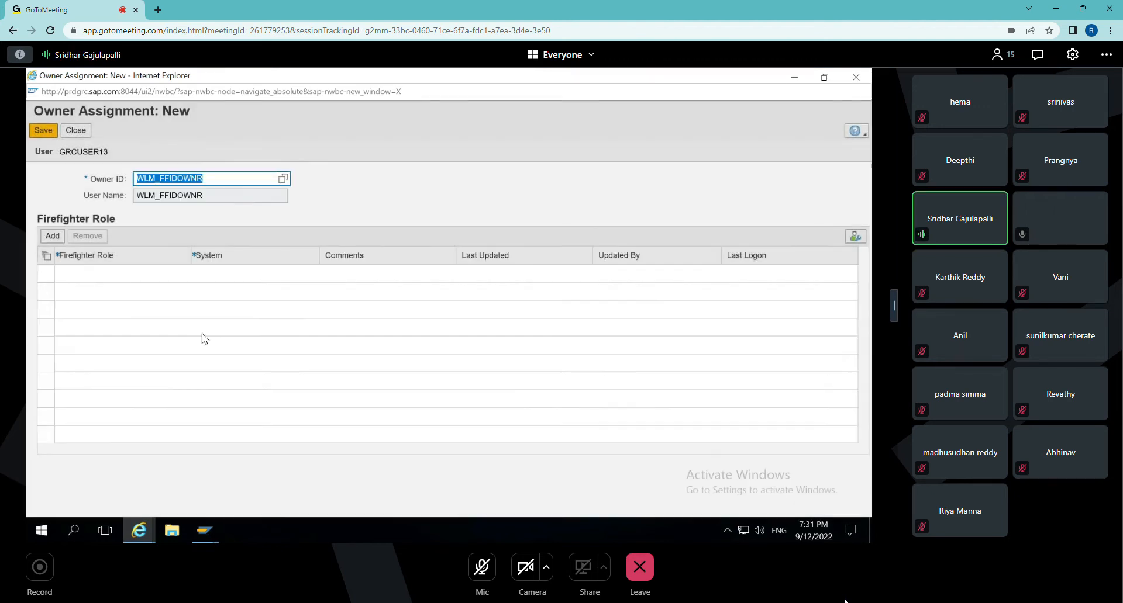
Add the firefighter role Z:BASIS:FF_ROLE:WALMART on system WLMCLNT800 to the new owner assignment.
{"action": "left_click", "coordinate": [52, 235]}
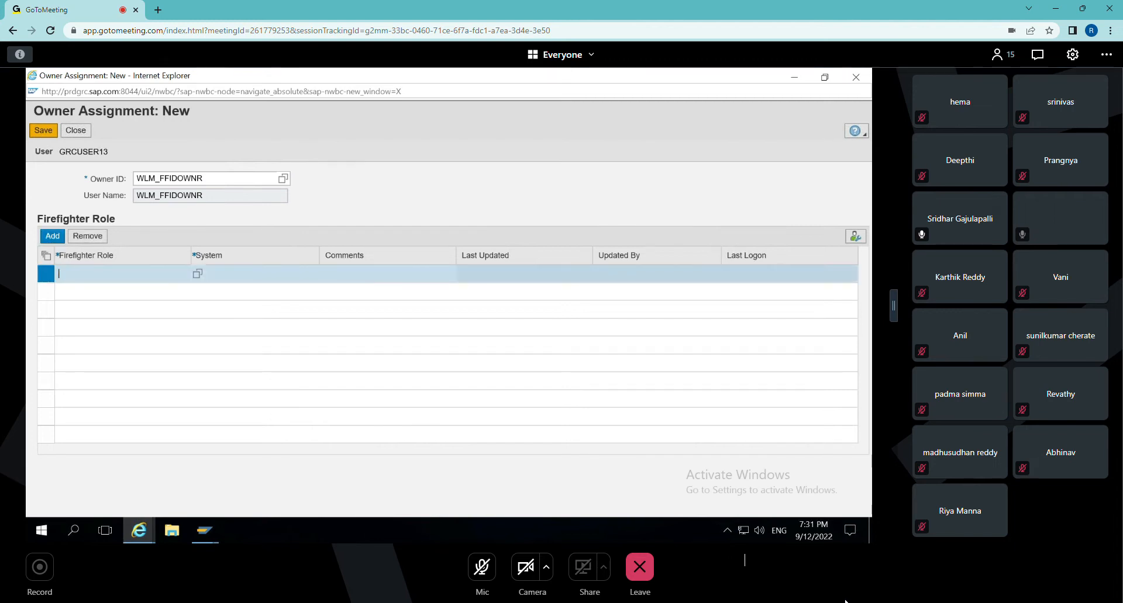
{"action": "left_click", "coordinate": [191, 279]}
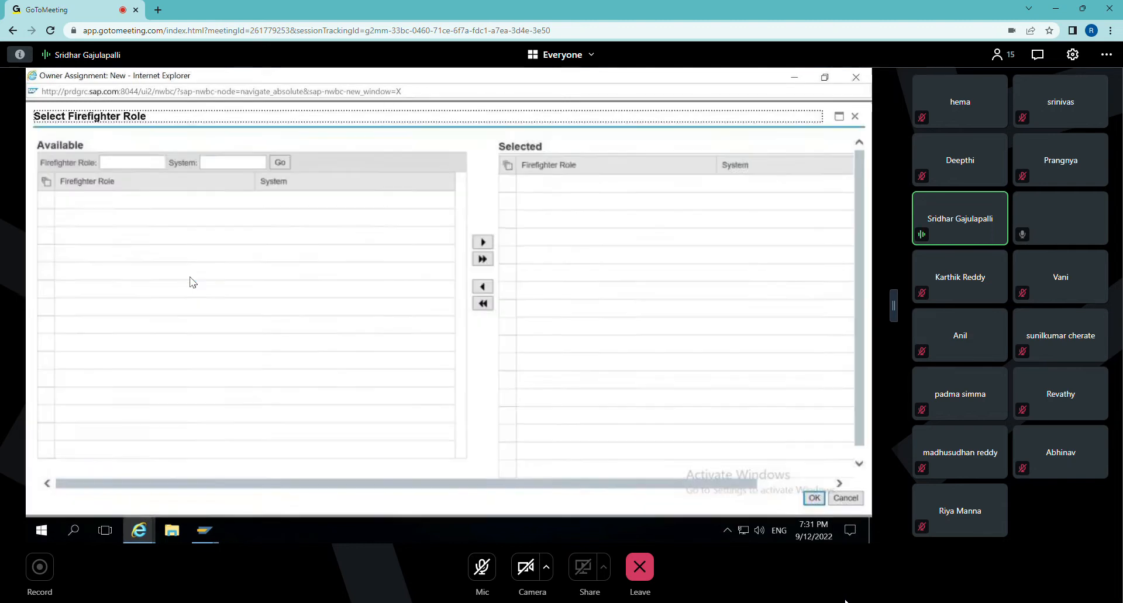
{"action": "left_click", "coordinate": [279, 165]}
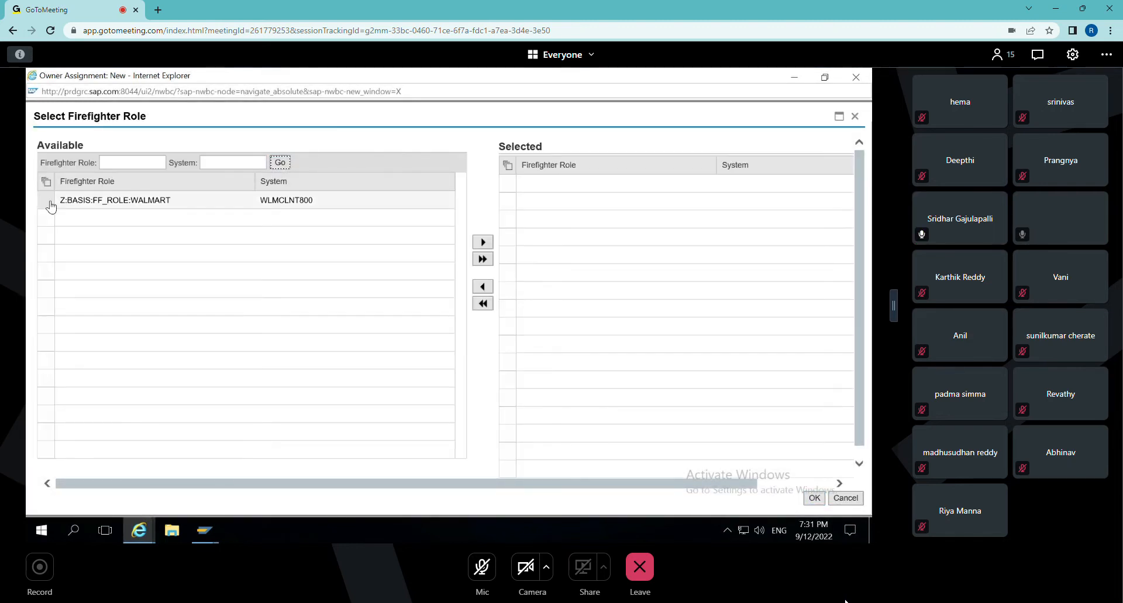
{"action": "left_click", "coordinate": [50, 202]}
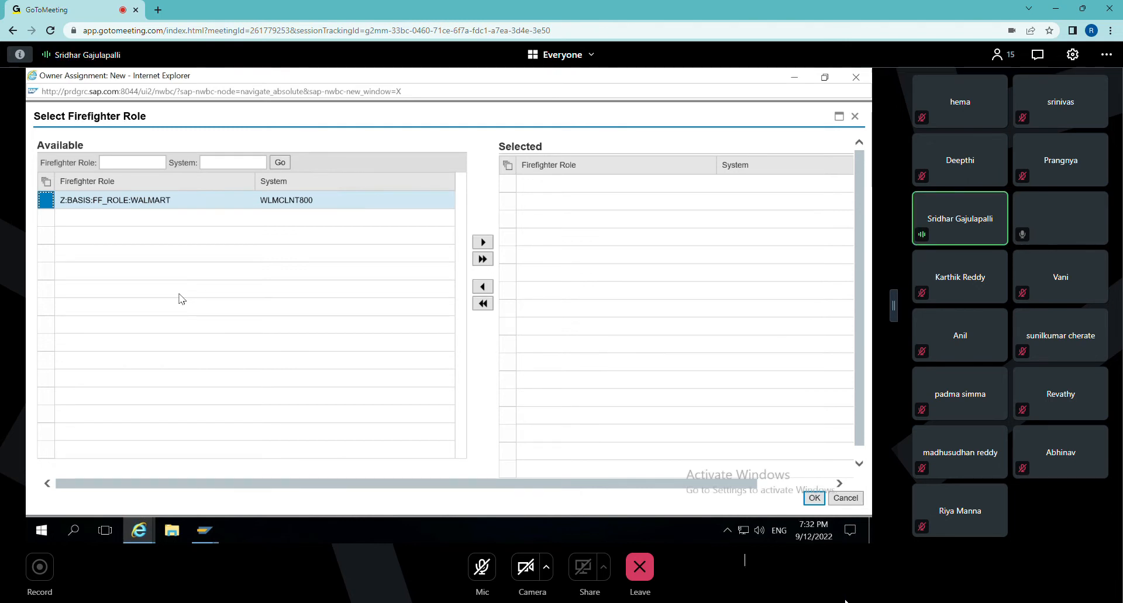
{"action": "left_click", "coordinate": [484, 244]}
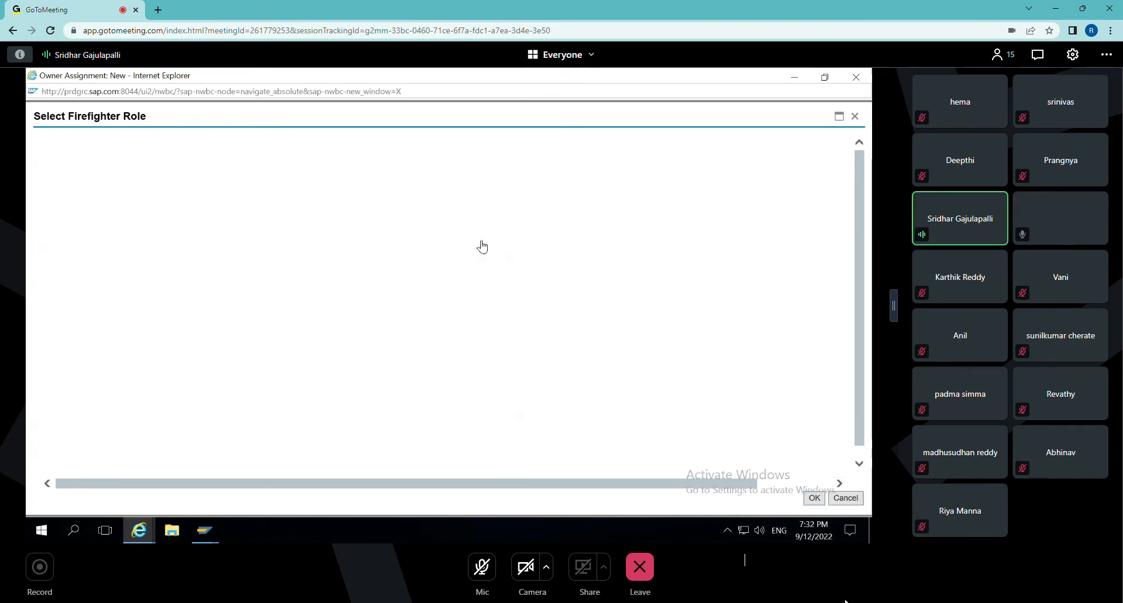
{"action": "left_click", "coordinate": [813, 498]}
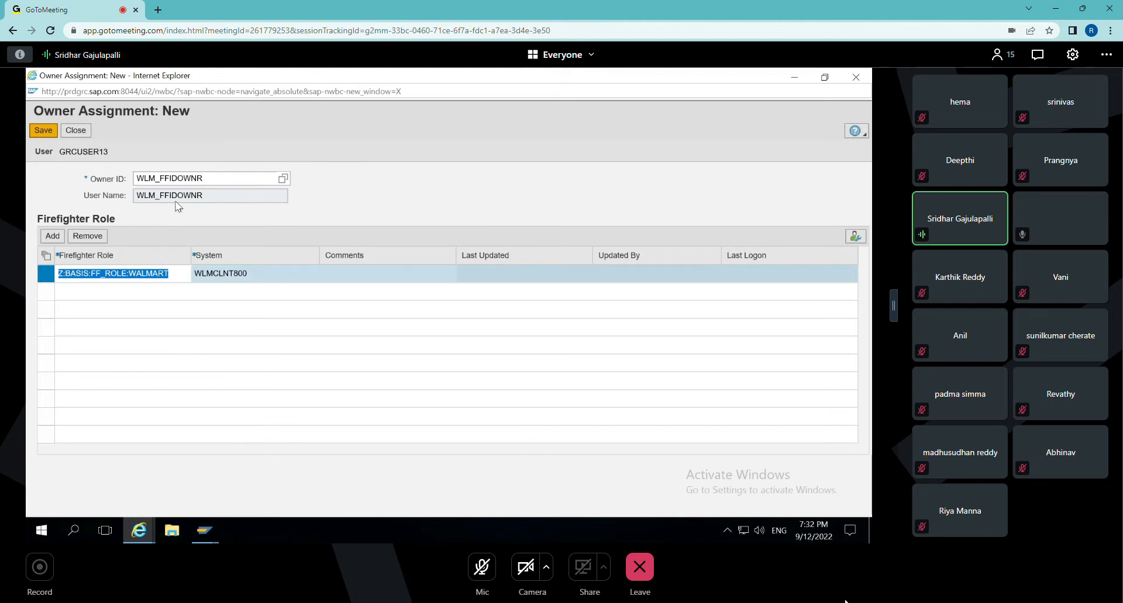
Save the owner assignment for WLM_FFIDOWNR, then close it along with the firefighter owners list.
{"action": "left_click_drag", "start_coordinate": [204, 178], "coordinate": [137, 179]}
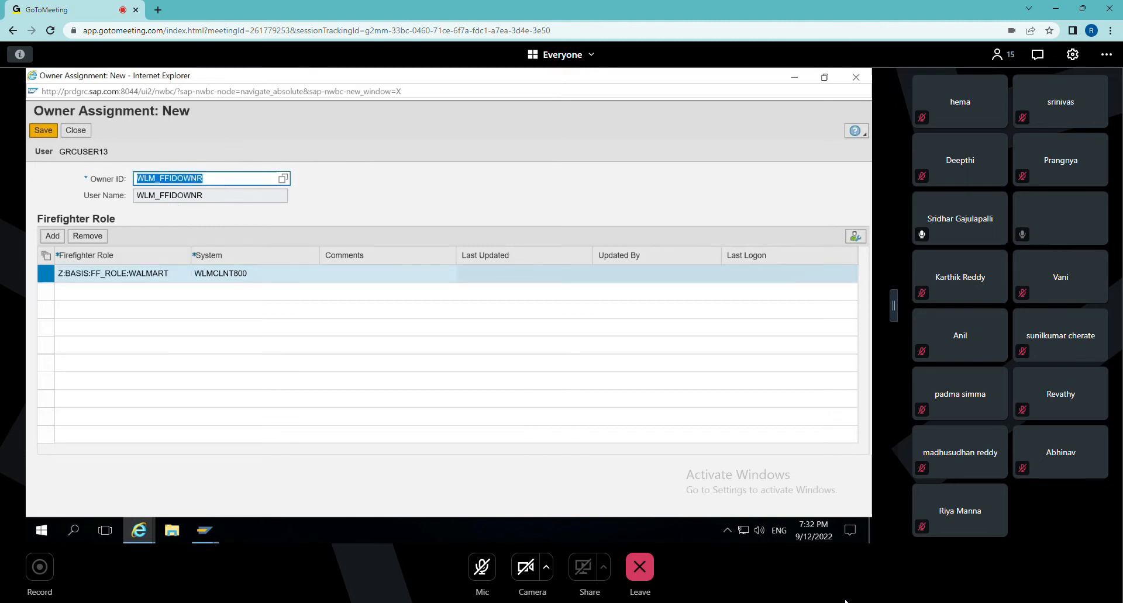
{"action": "left_click", "coordinate": [44, 134]}
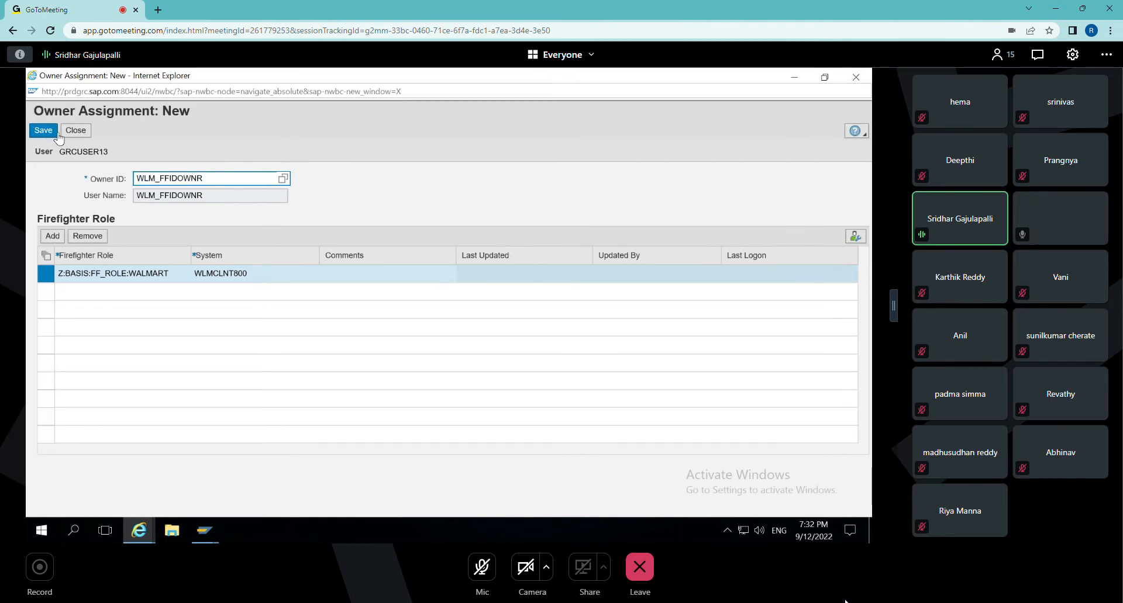
{"action": "left_click", "coordinate": [63, 133]}
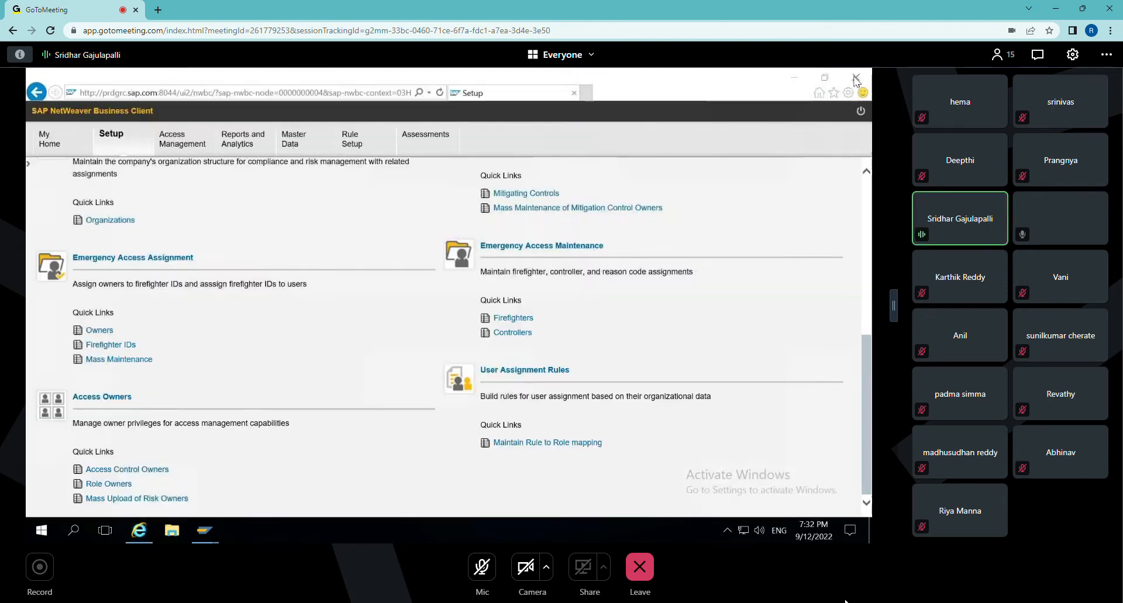
{"action": "left_click", "coordinate": [855, 76]}
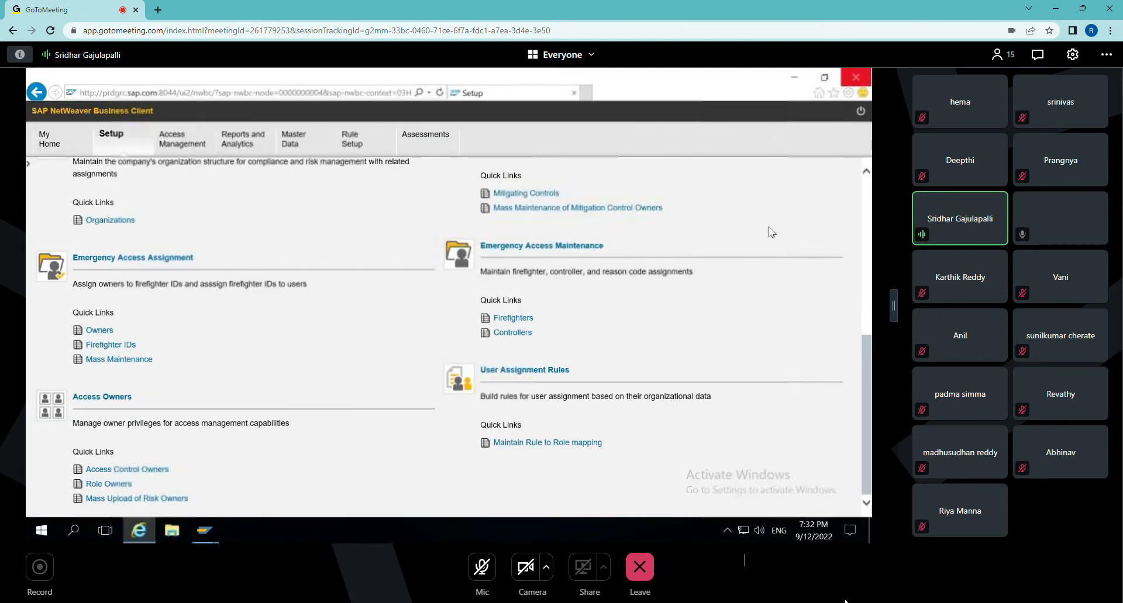
Start a new controller assignment from Emergency Access Maintenance, search user names for WLM*, and choose WLM_FFIDCTLR as the controller ID.
{"action": "left_click", "coordinate": [512, 333]}
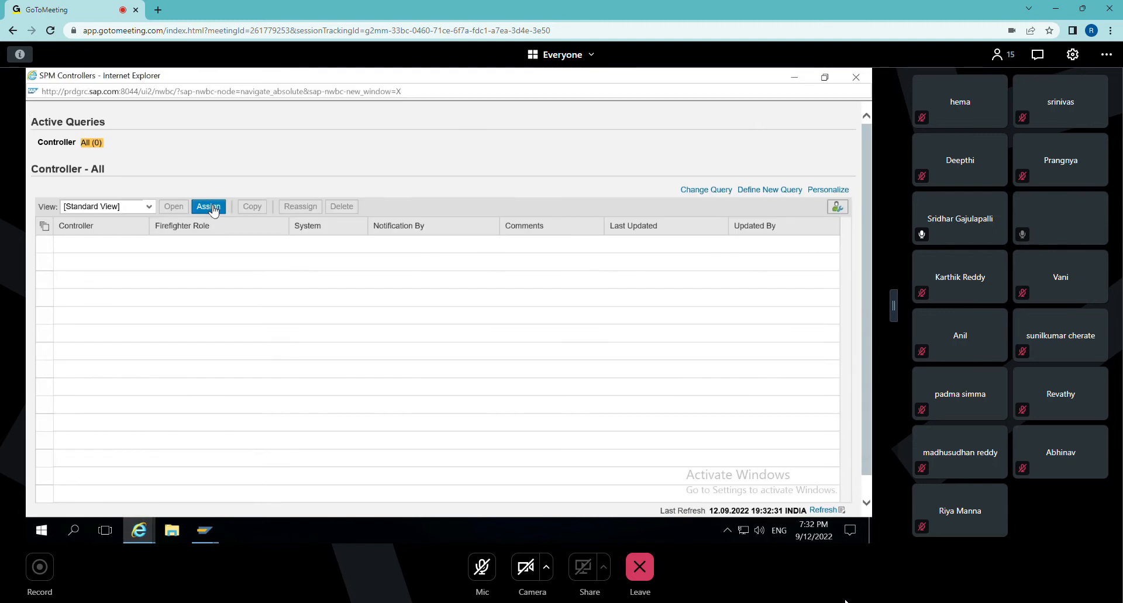
{"action": "left_click", "coordinate": [208, 207]}
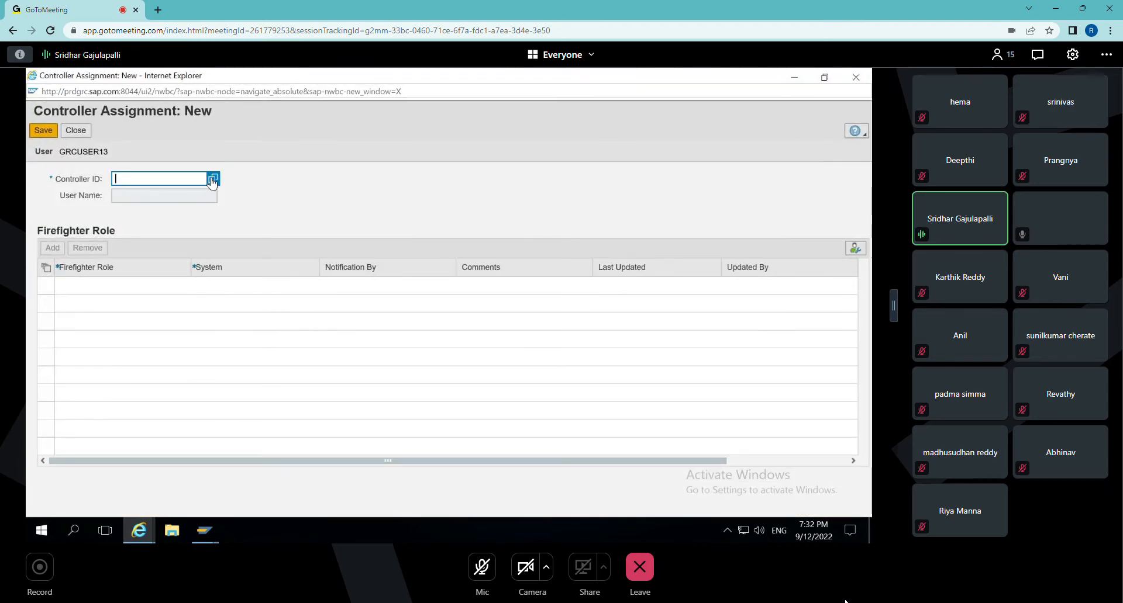
{"action": "left_click", "coordinate": [212, 180]}
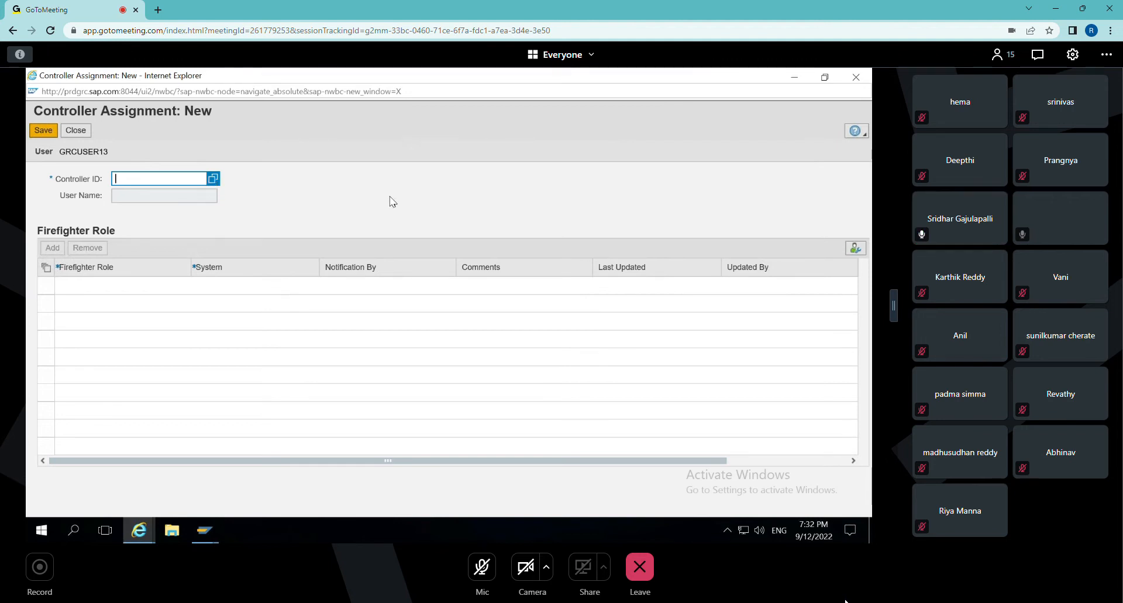
{"action": "type", "text": "WLM*"}
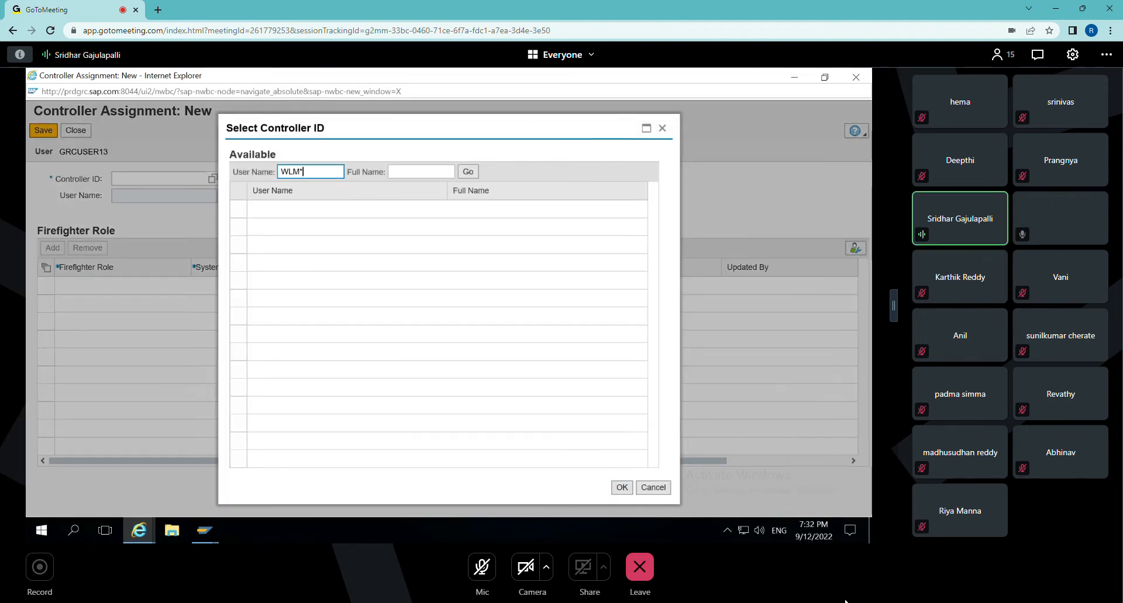
{"action": "key", "text": "Return"}
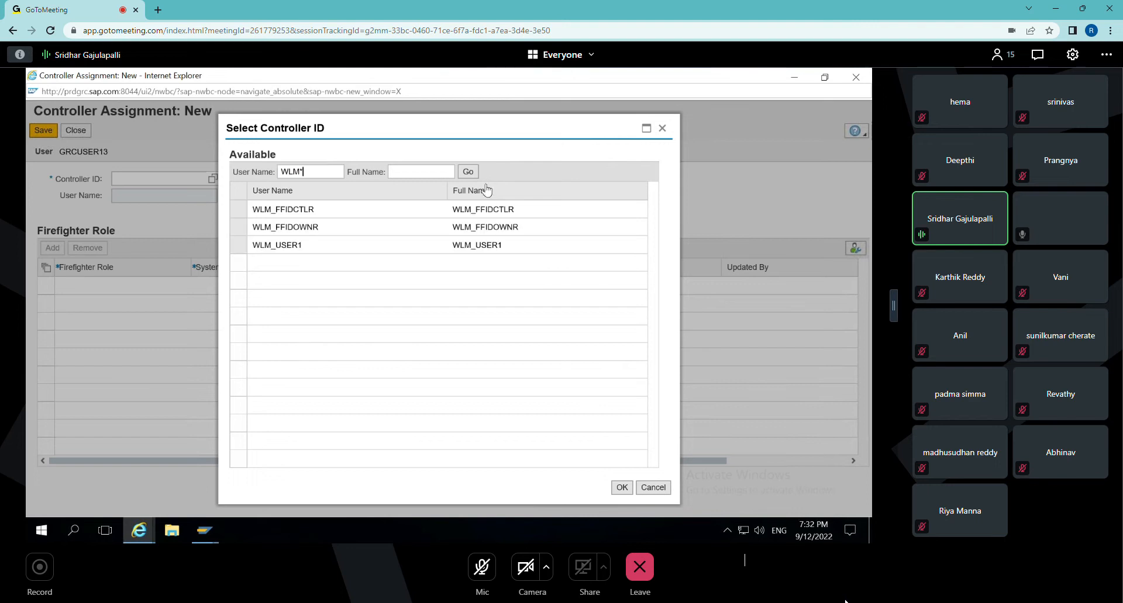
{"action": "left_click", "coordinate": [237, 212]}
{"action": "left_click", "coordinate": [619, 492]}
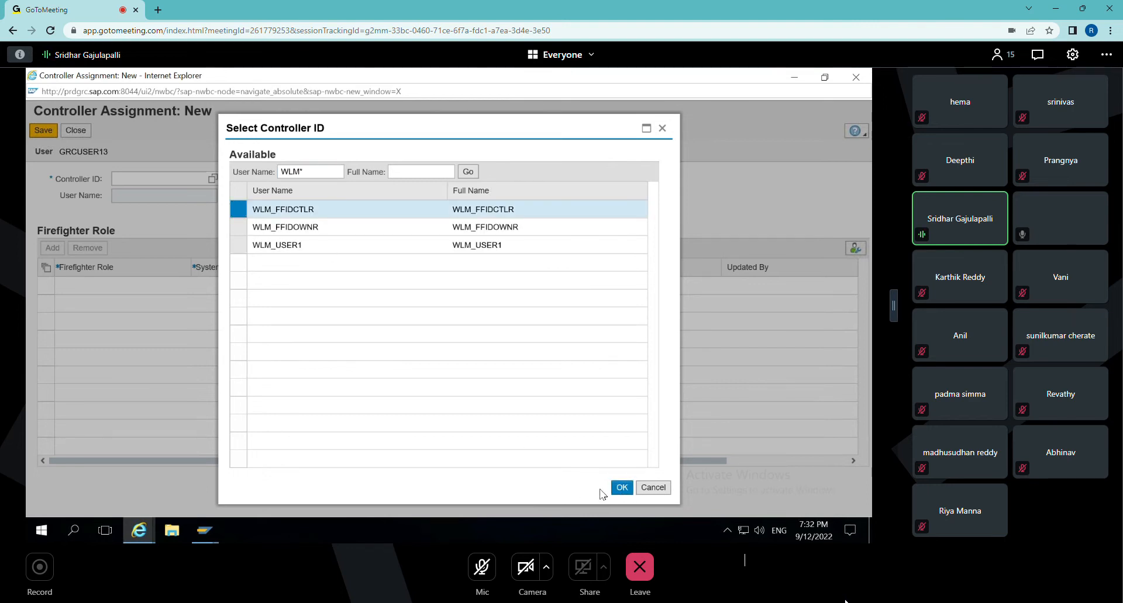
Add firefighter role Z:BASIS:FF_ROLE:WALMART to the controller assignment and set its notification method to Email.
{"action": "left_click", "coordinate": [54, 250]}
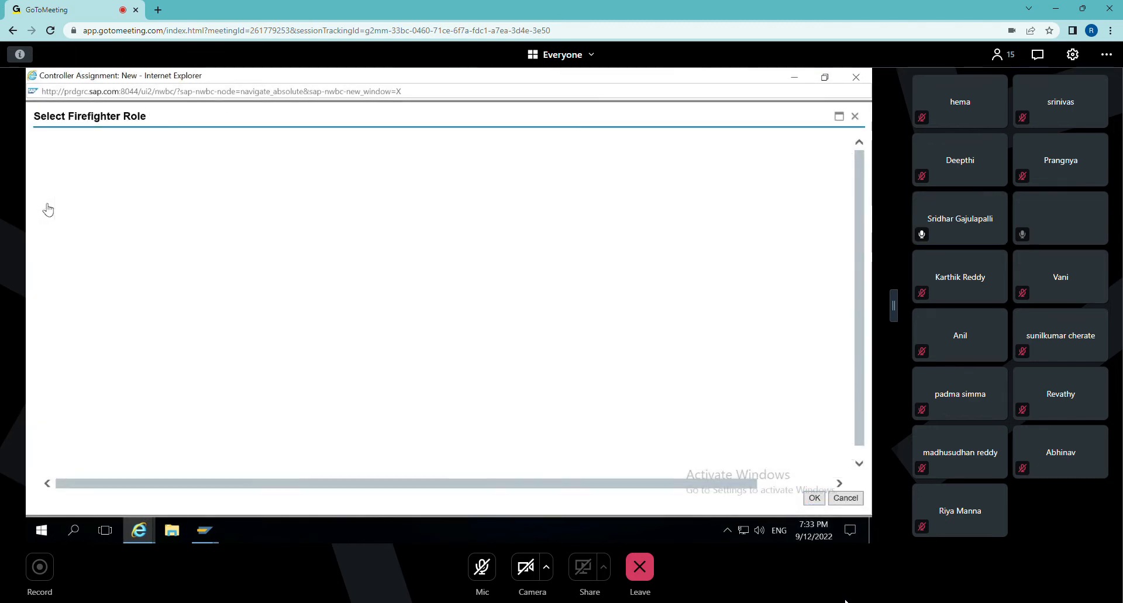
{"action": "left_click", "coordinate": [46, 200]}
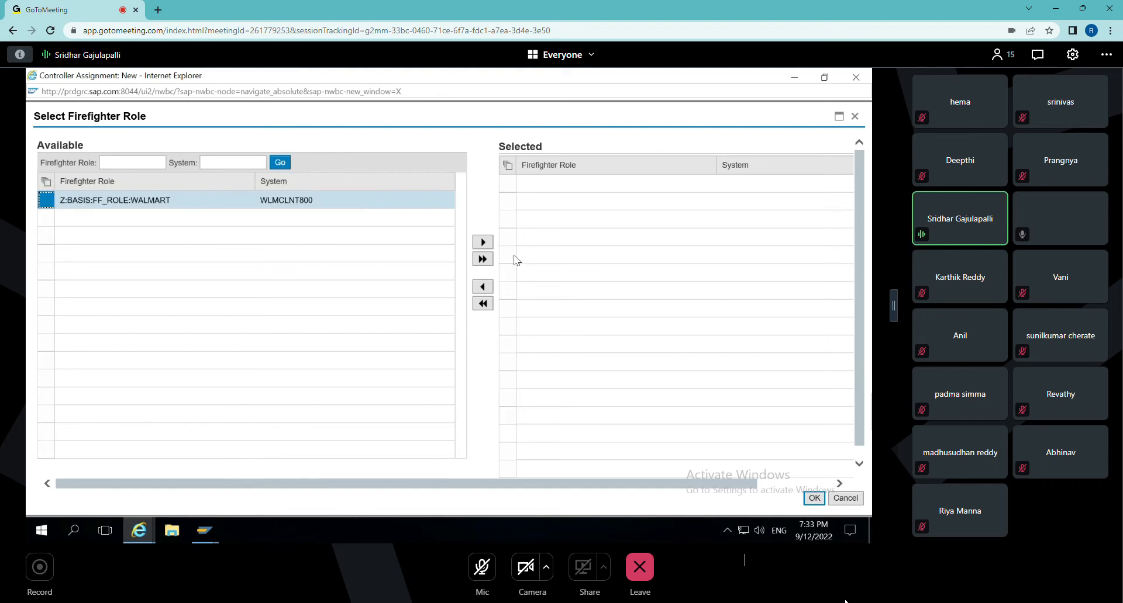
{"action": "left_click", "coordinate": [480, 244]}
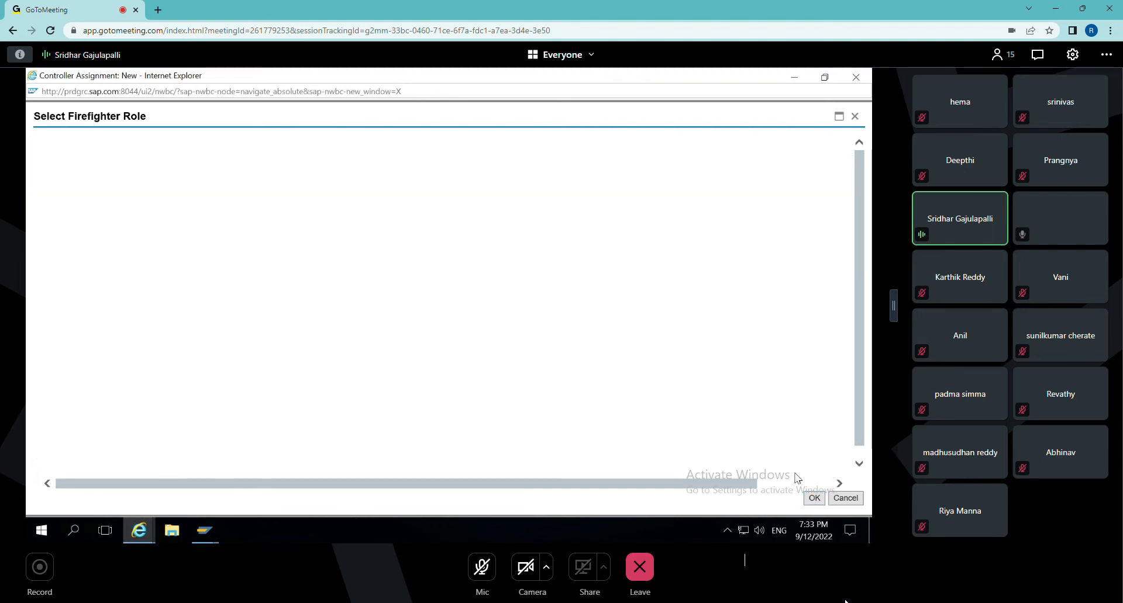
{"action": "left_click", "coordinate": [811, 499]}
{"action": "left_click", "coordinate": [353, 284]}
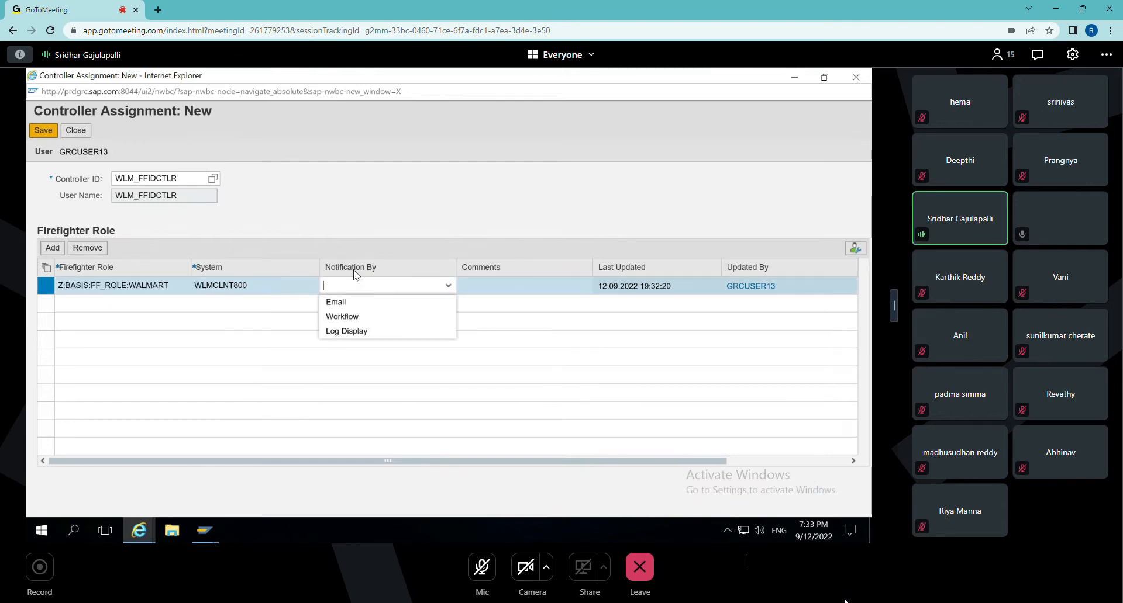
{"action": "left_click", "coordinate": [362, 302]}
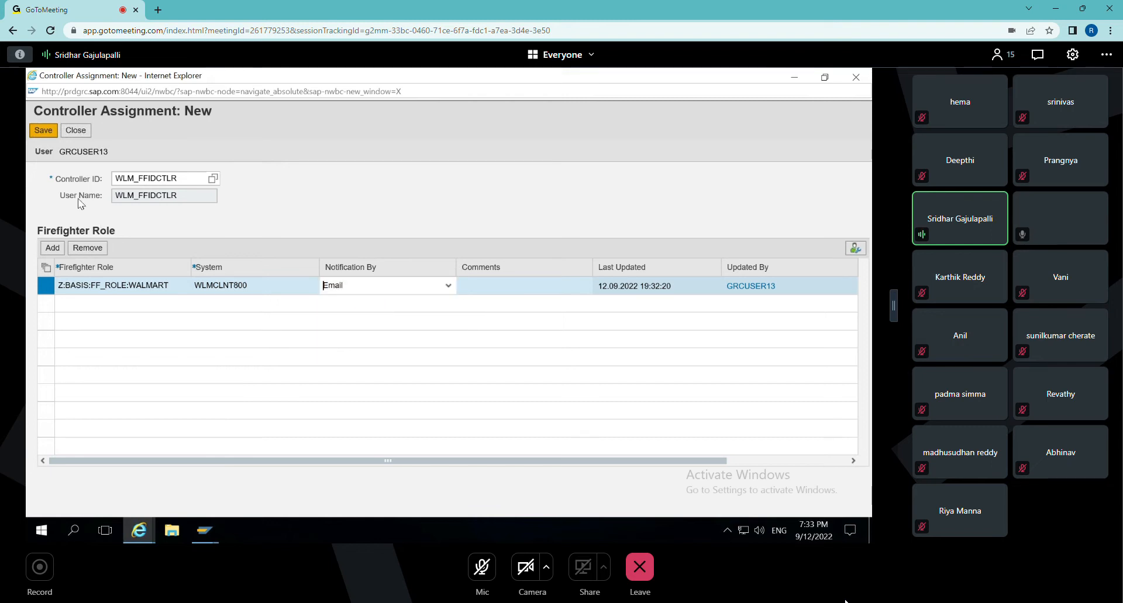
Save the controller assignment, agree to maintain the controller at Access Control Owners with the comment YES, and close the controller windows.
{"action": "left_click", "coordinate": [37, 134]}
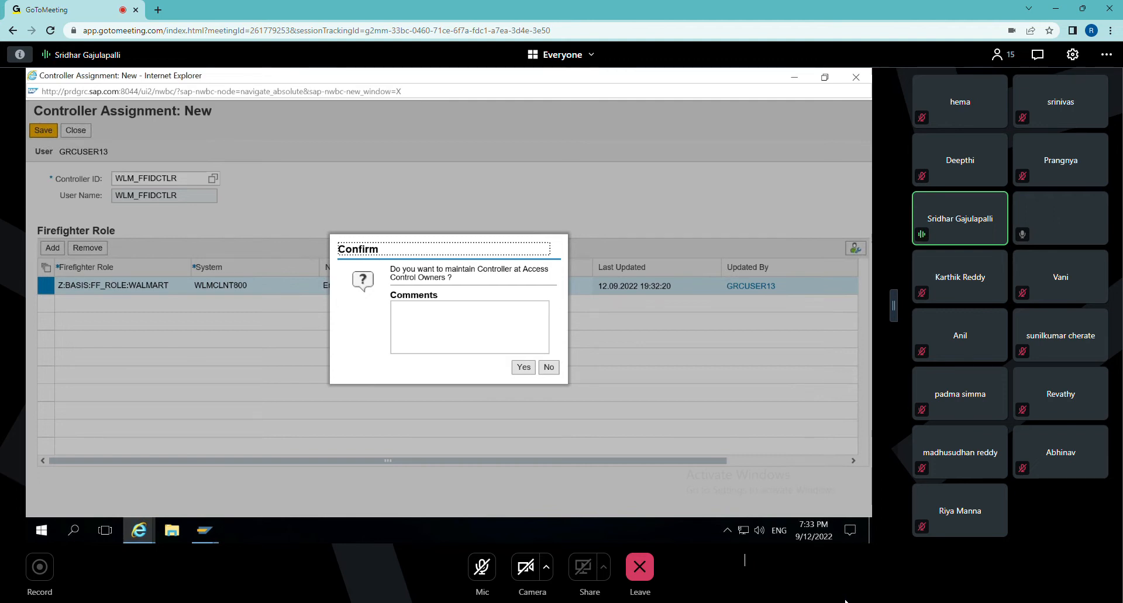
{"action": "left_click", "coordinate": [469, 327]}
{"action": "type", "text": "YES"}
{"action": "left_click", "coordinate": [515, 370]}
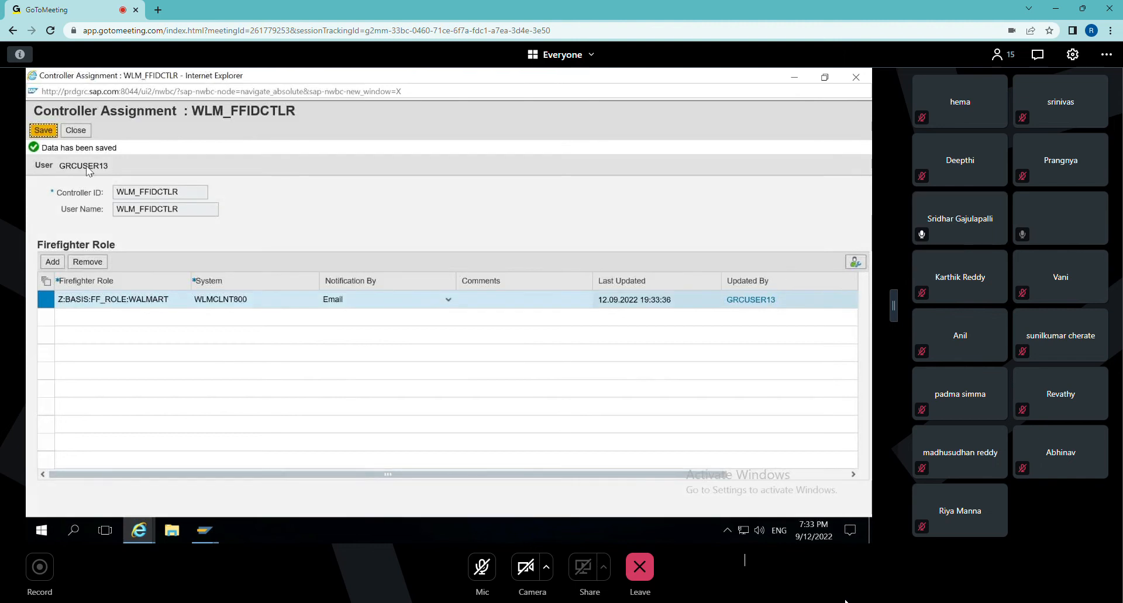
{"action": "left_click", "coordinate": [70, 134]}
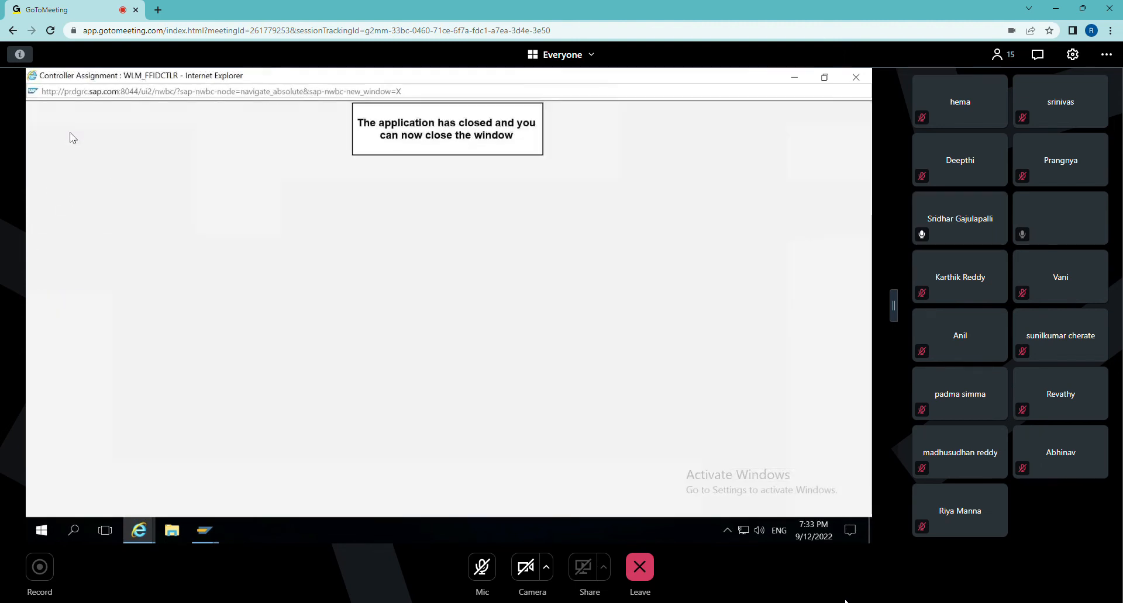
{"action": "left_click", "coordinate": [855, 77]}
{"action": "left_click", "coordinate": [856, 77]}
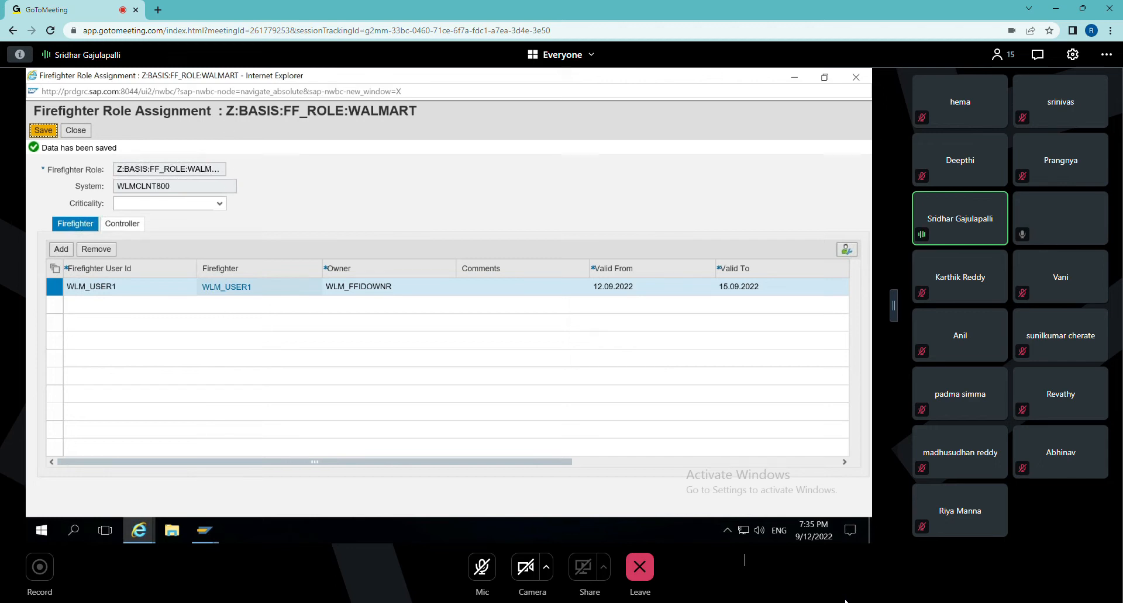
Switch to SAP Logon and log on to the ECC EHP system, client 800, with the account password.
{"action": "left_click", "coordinate": [204, 536]}
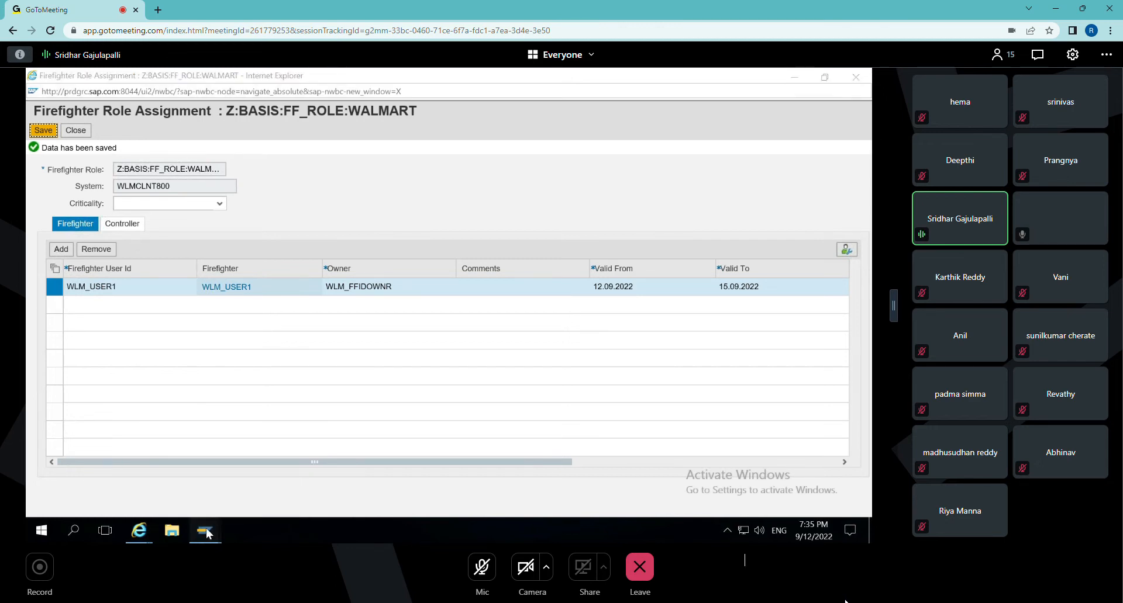
{"action": "left_click", "coordinate": [142, 462]}
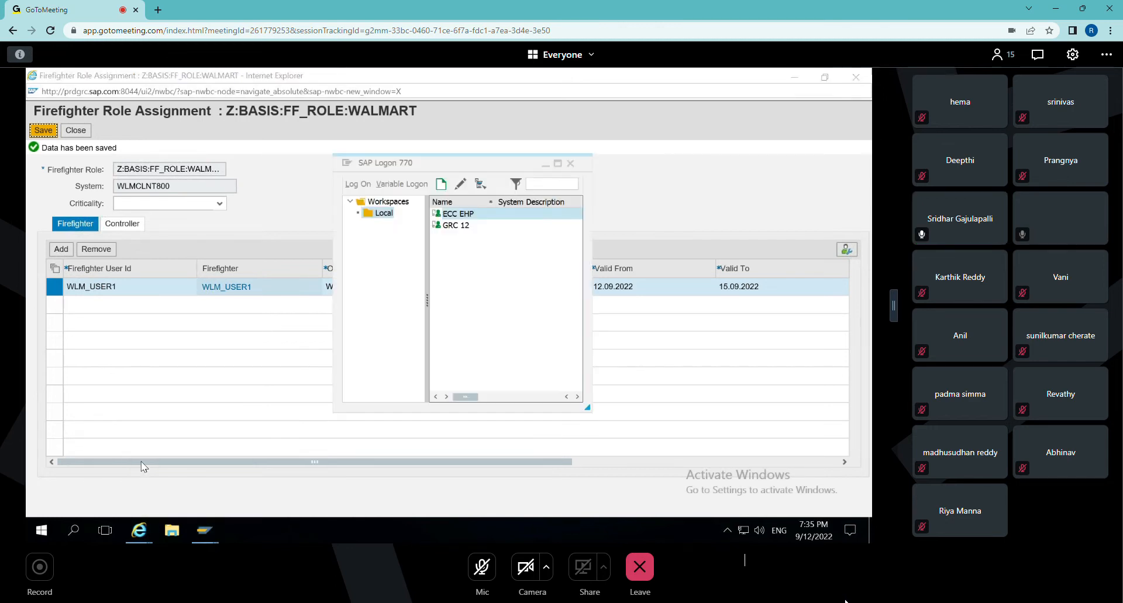
{"action": "left_click", "coordinate": [450, 215]}
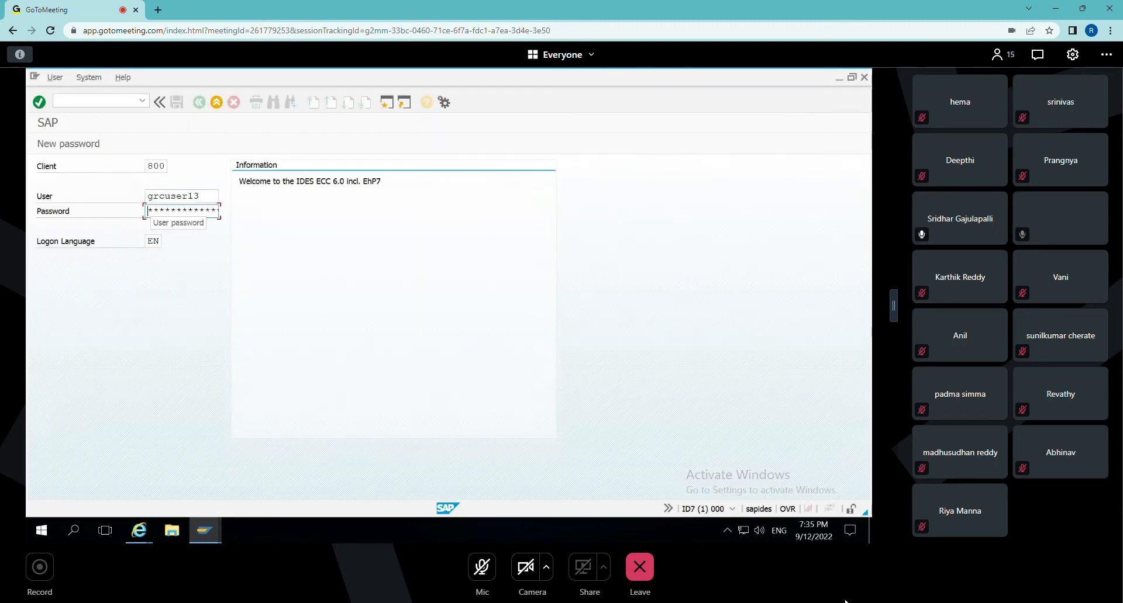
{"action": "type", "text": "*****"}
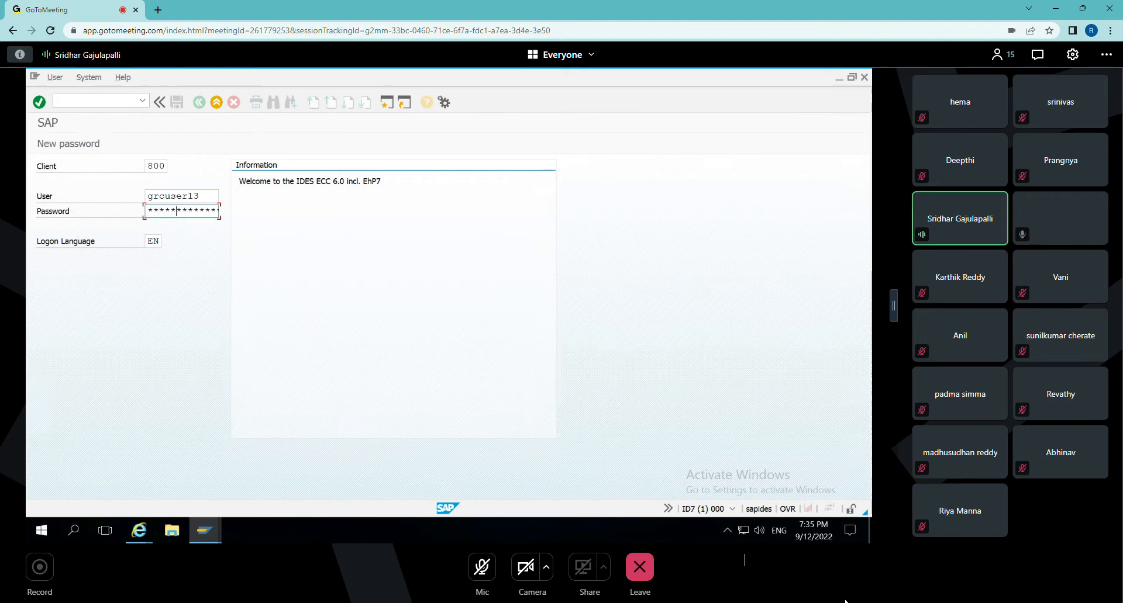
{"action": "key", "text": "Return"}
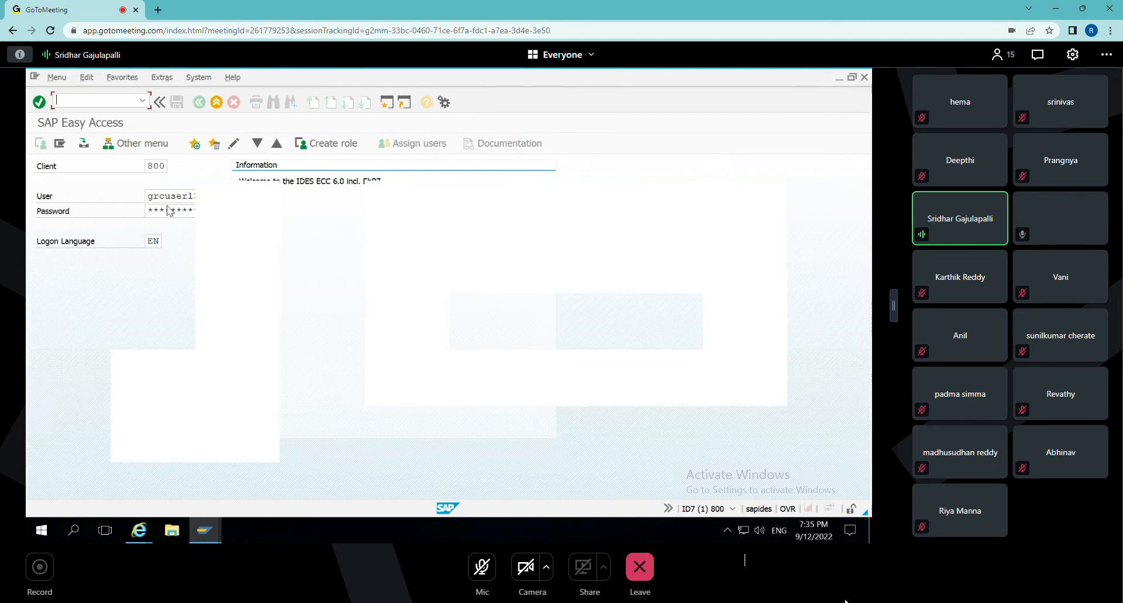
Display user WLM_USER1 in transaction SU01 and examine the assigned roles, including Z:SECURITY:PROD_SUPPORT:WLM and Z:BASIS:FF_ROLE:WALMART.
{"action": "type", "text": "su01"}
{"action": "key", "text": "Return"}
{"action": "type", "text": "WLM_USER1"}
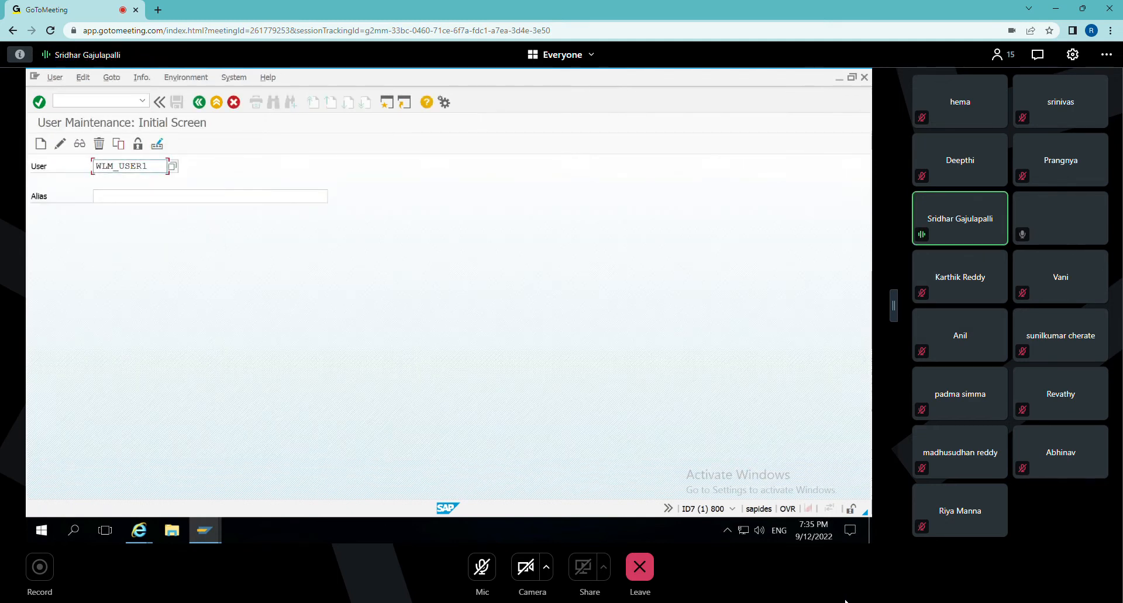
{"action": "left_click", "coordinate": [79, 143]}
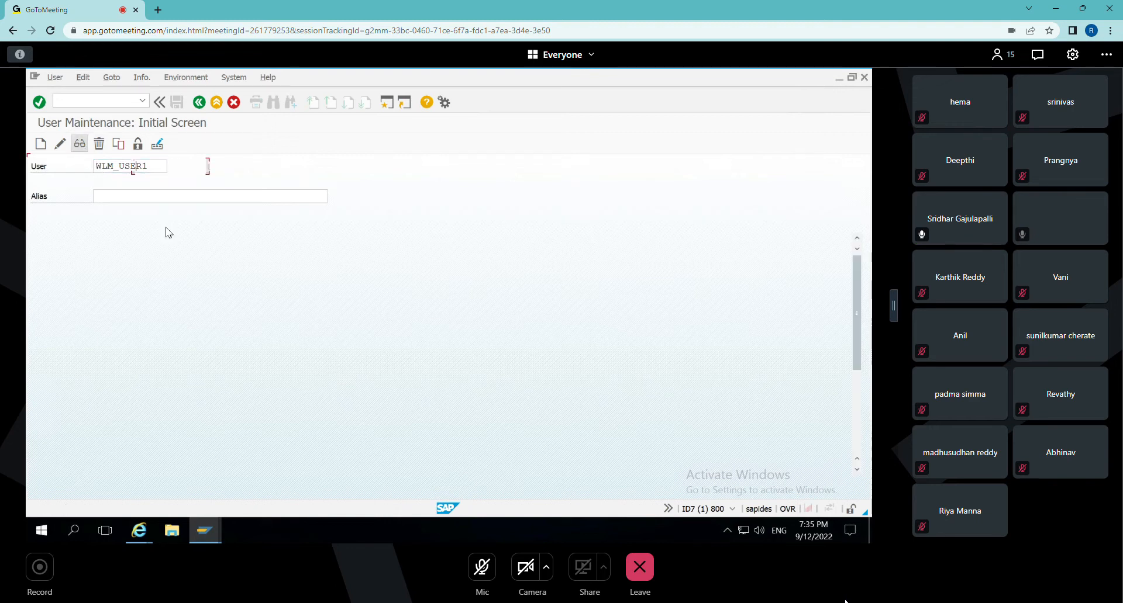
{"action": "left_click", "coordinate": [292, 212]}
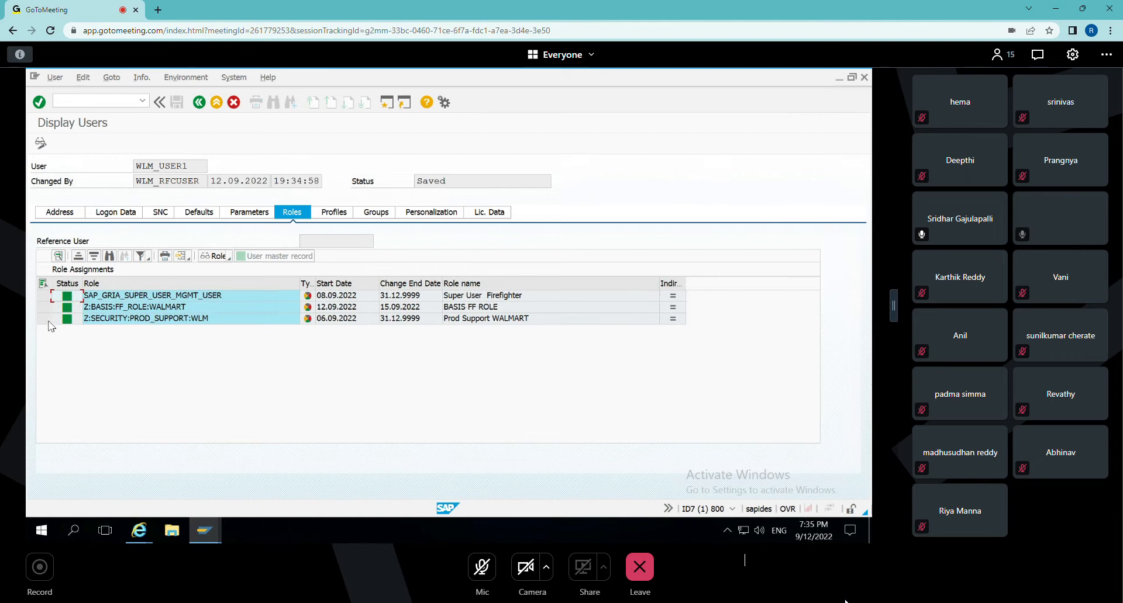
{"action": "left_click", "coordinate": [40, 318]}
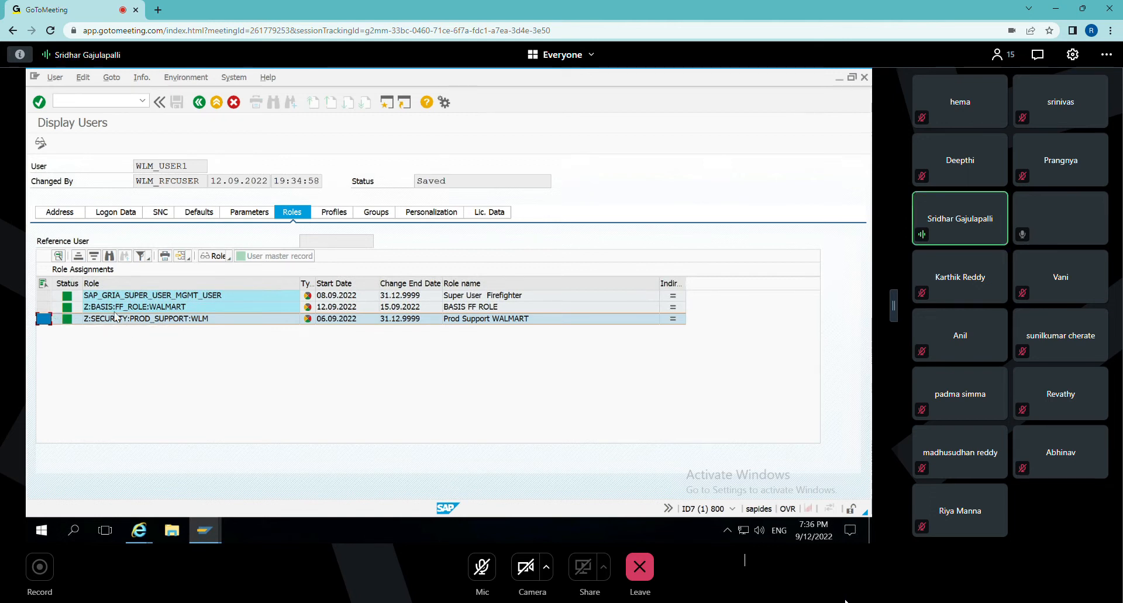
{"action": "left_click", "coordinate": [43, 307]}
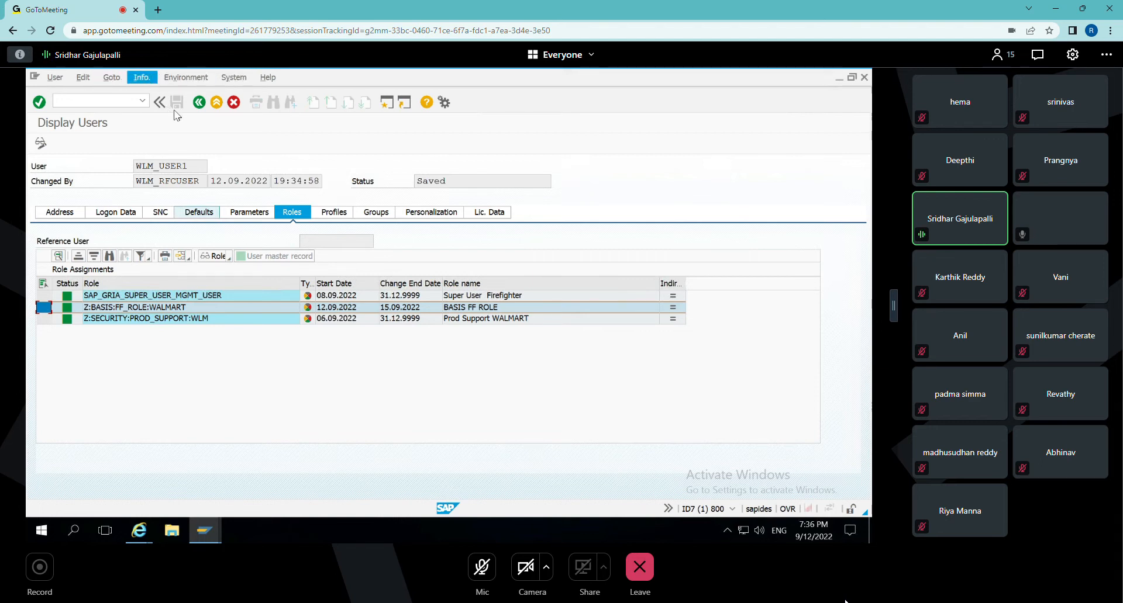
Display the change documents for user WLM_USER1 and examine who added role Z:BASIS:FF_ROLE:WALMART and when.
{"action": "left_click", "coordinate": [141, 77]}
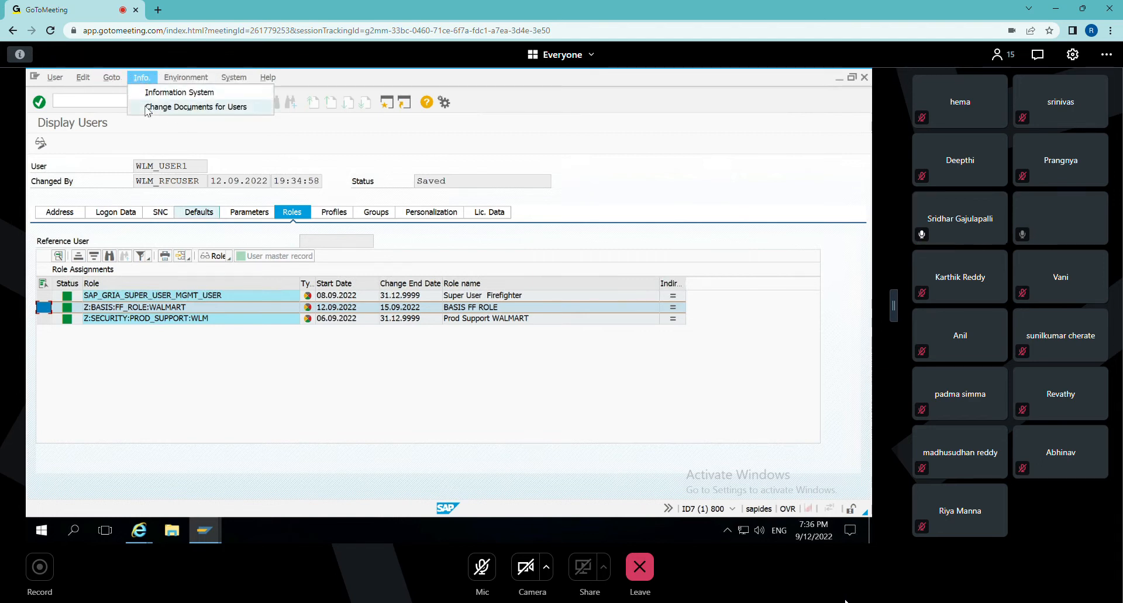
{"action": "left_click", "coordinate": [146, 107]}
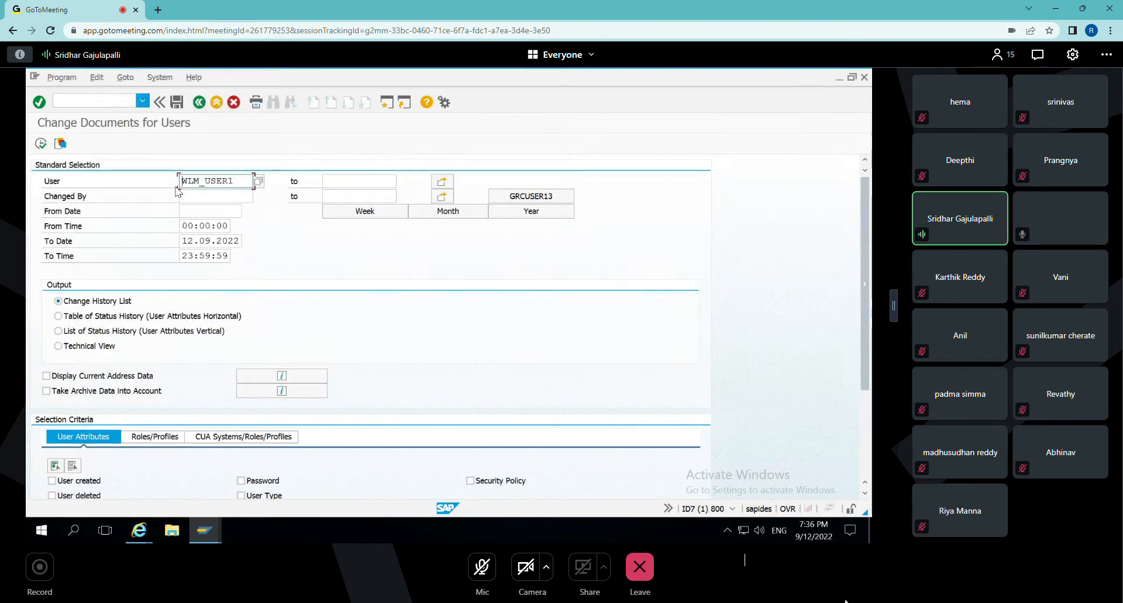
{"action": "left_click", "coordinate": [39, 143]}
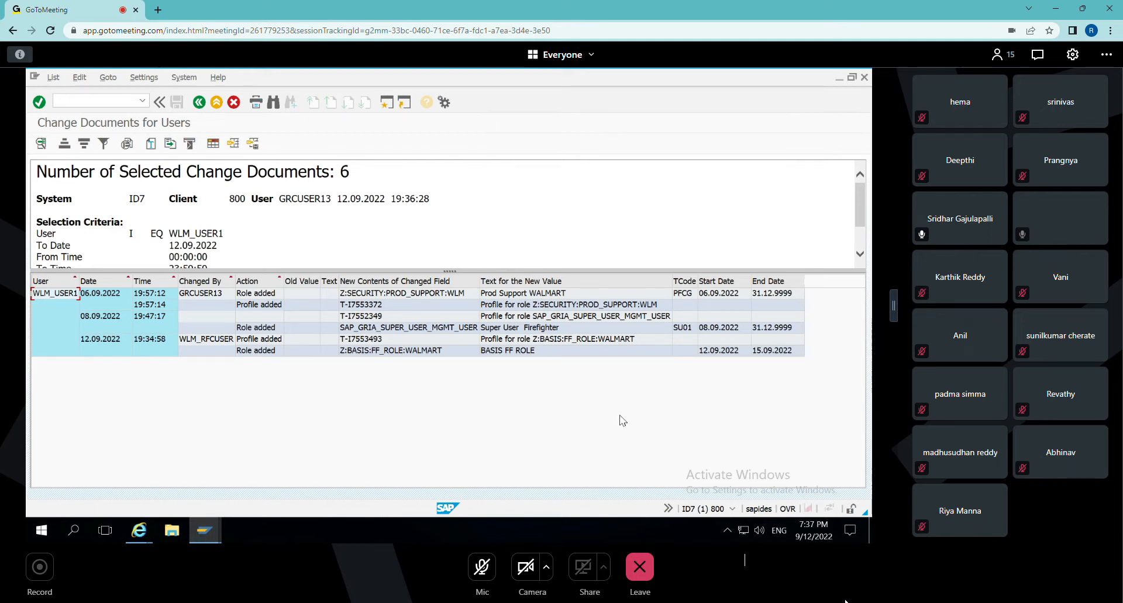
{"action": "left_click", "coordinate": [84, 344]}
{"action": "left_click", "coordinate": [152, 347]}
{"action": "left_click", "coordinate": [191, 346]}
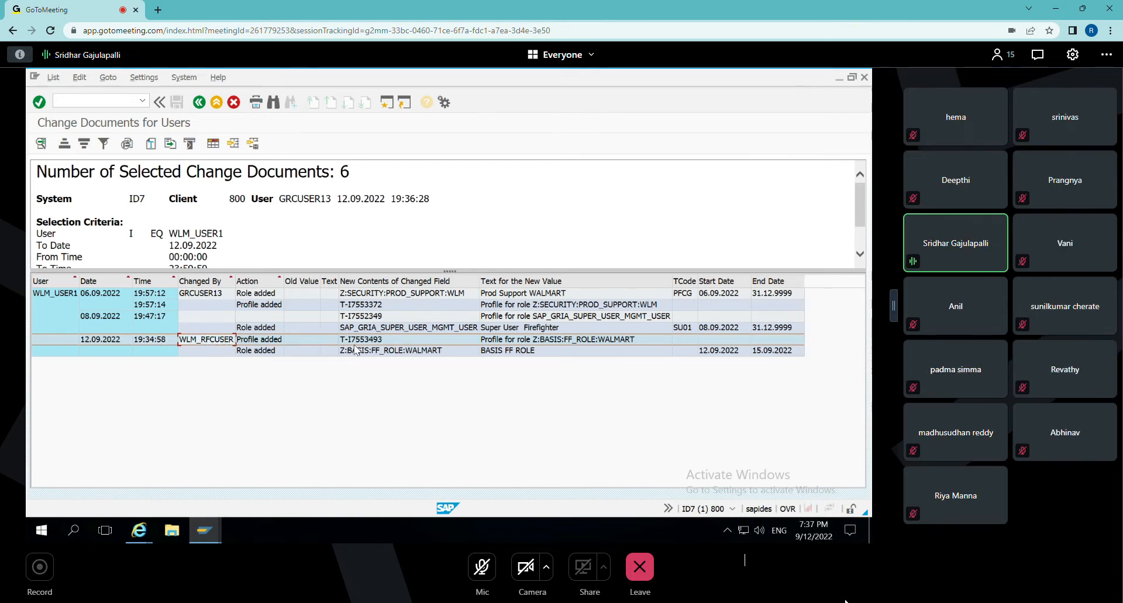
{"action": "left_click", "coordinate": [258, 352]}
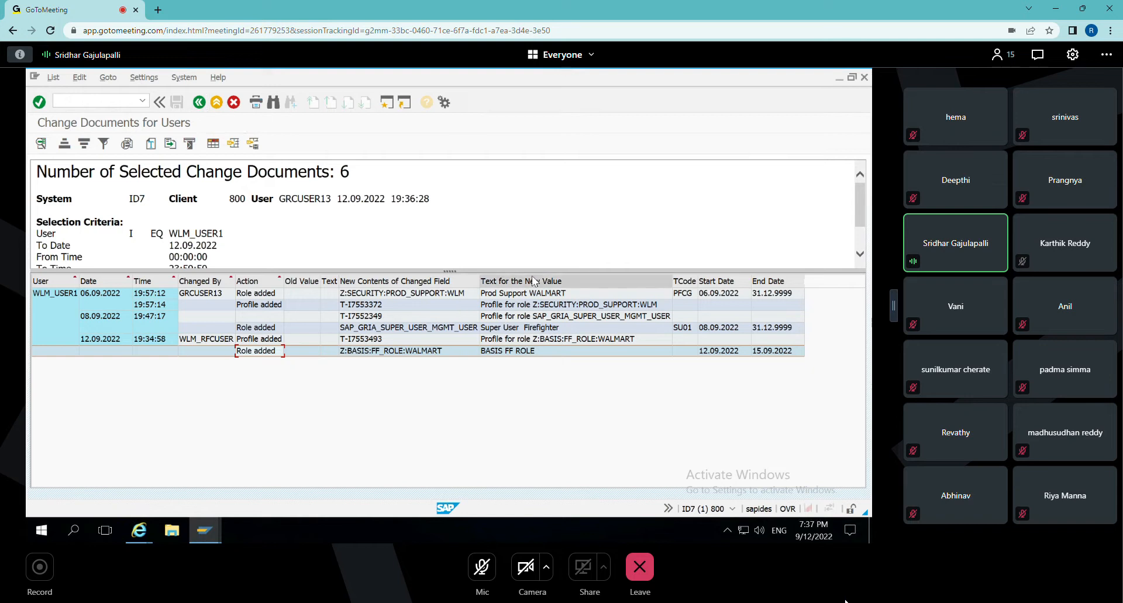
{"action": "left_click_drag", "start_coordinate": [523, 272], "coordinate": [524, 299]}
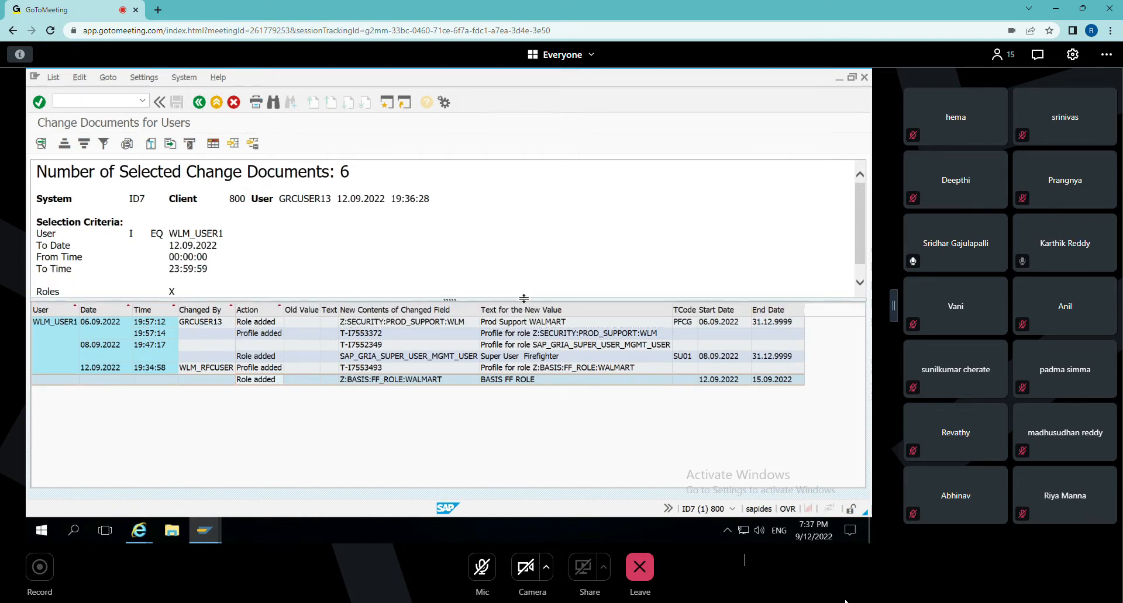
{"action": "left_click", "coordinate": [55, 328]}
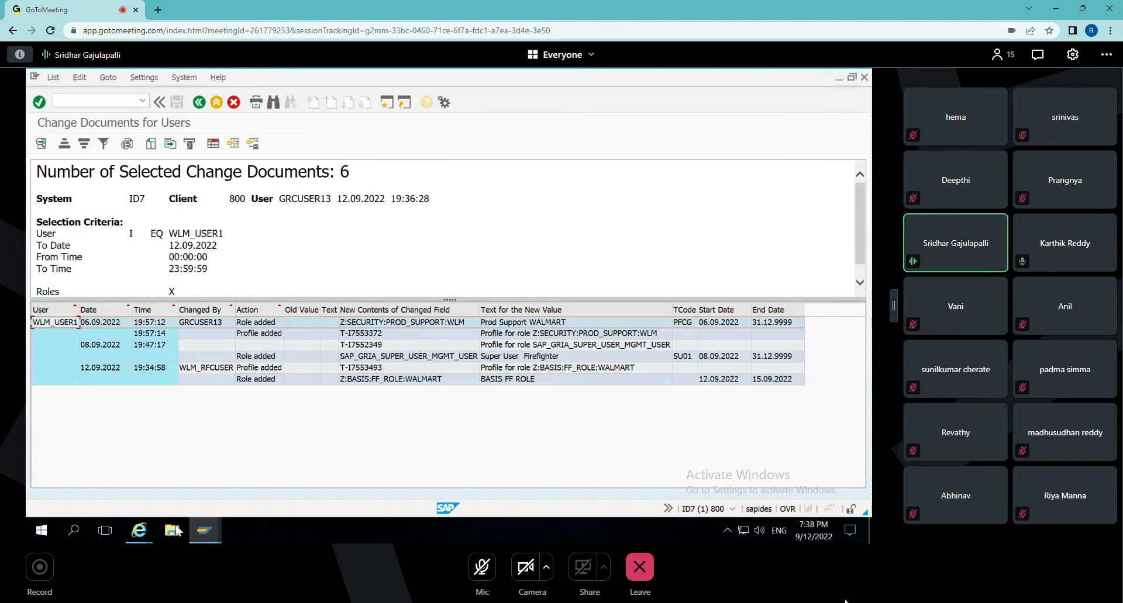
Return to SAP Logon, open another ECC session and log on to client 800 as WLM_USER1 with the account password.
{"action": "mouse_move", "coordinate": [204, 531]}
{"action": "left_click", "coordinate": [107, 454]}
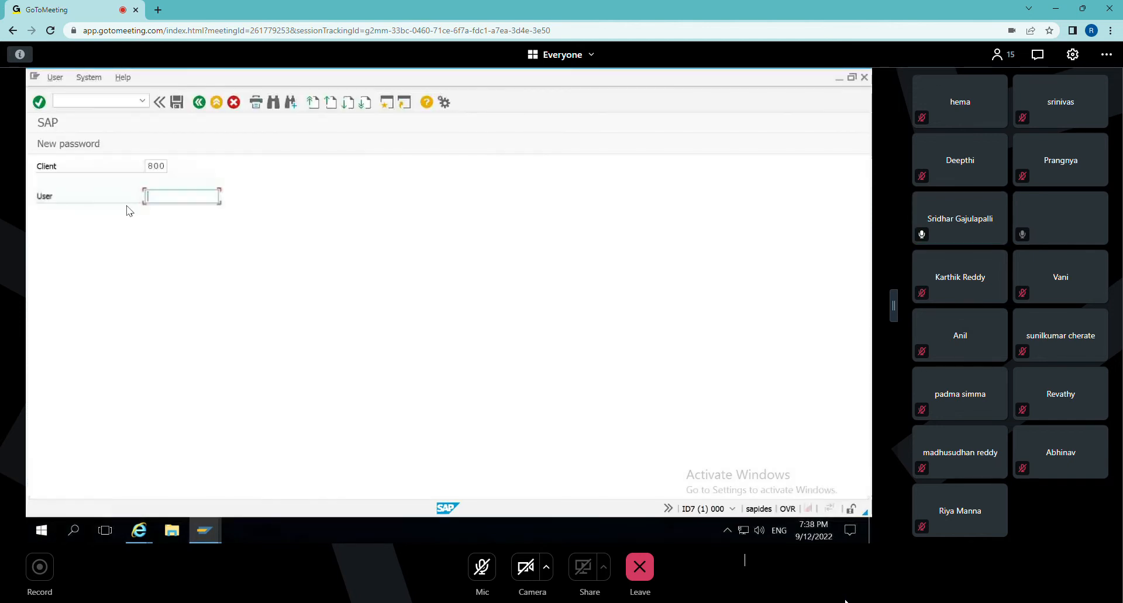
{"action": "key", "text": "ctrl+v"}
{"action": "left_click", "coordinate": [164, 213]}
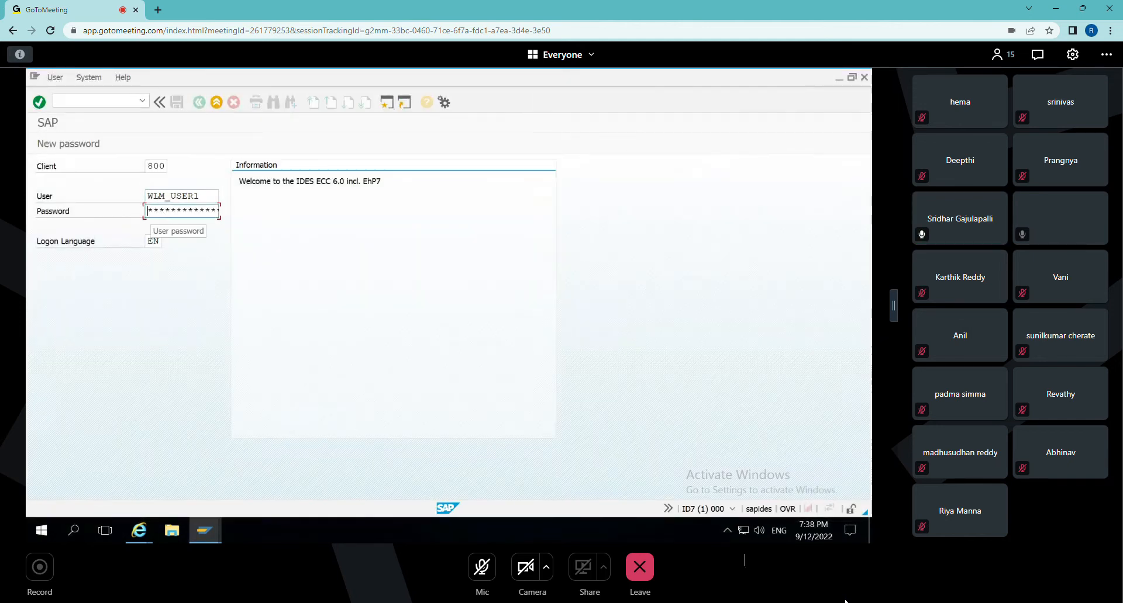
{"action": "type", "text": "***"}
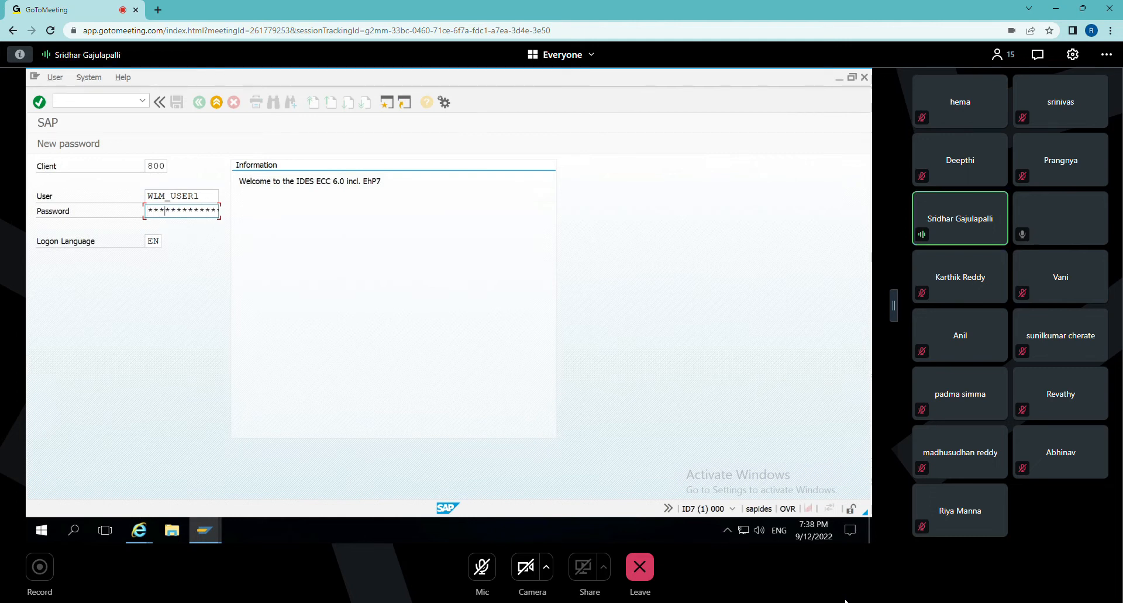
{"action": "key", "text": "Return"}
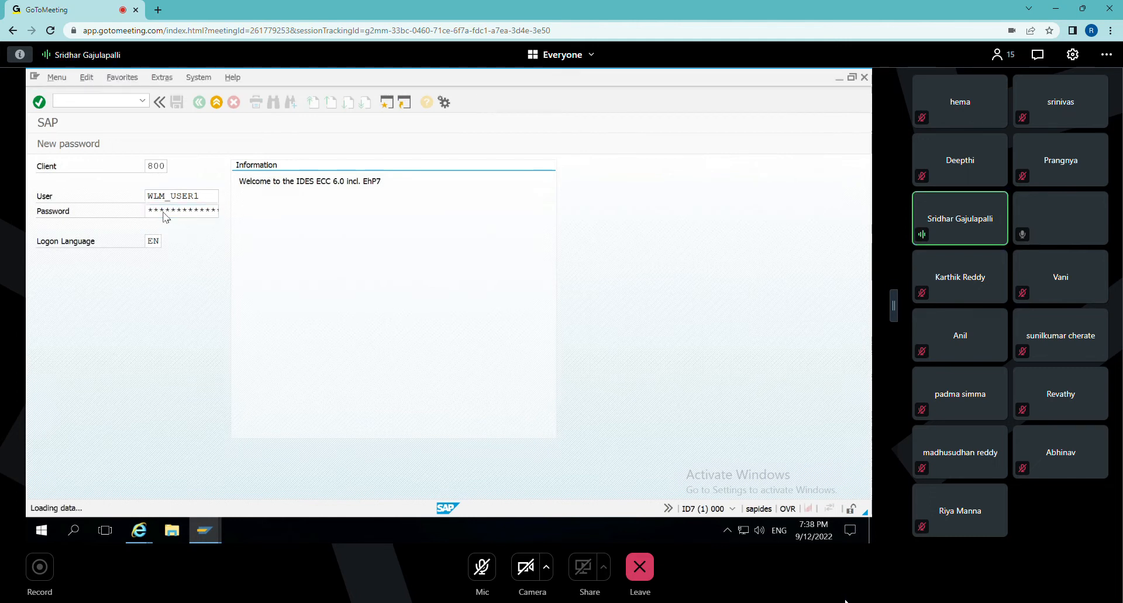
Run transaction SU01 as WLM_USER1 to check the user's access to user maintenance.
{"action": "type", "text": "S"}
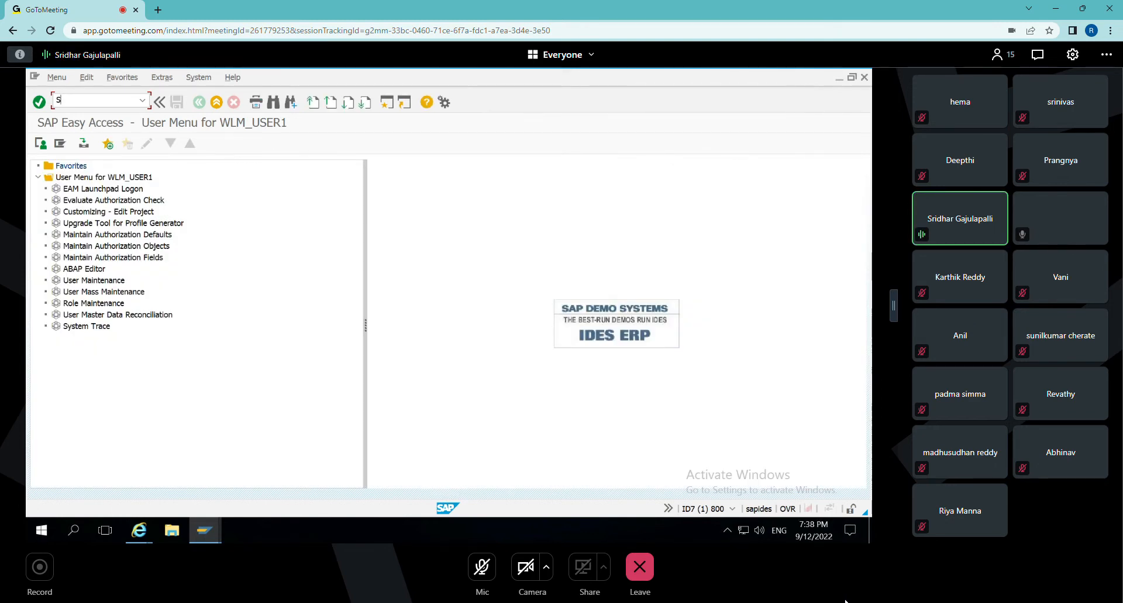
{"action": "left_click", "coordinate": [93, 281]}
{"action": "left_click", "coordinate": [84, 101]}
{"action": "type", "text": "su01"}
{"action": "key", "text": "Return"}
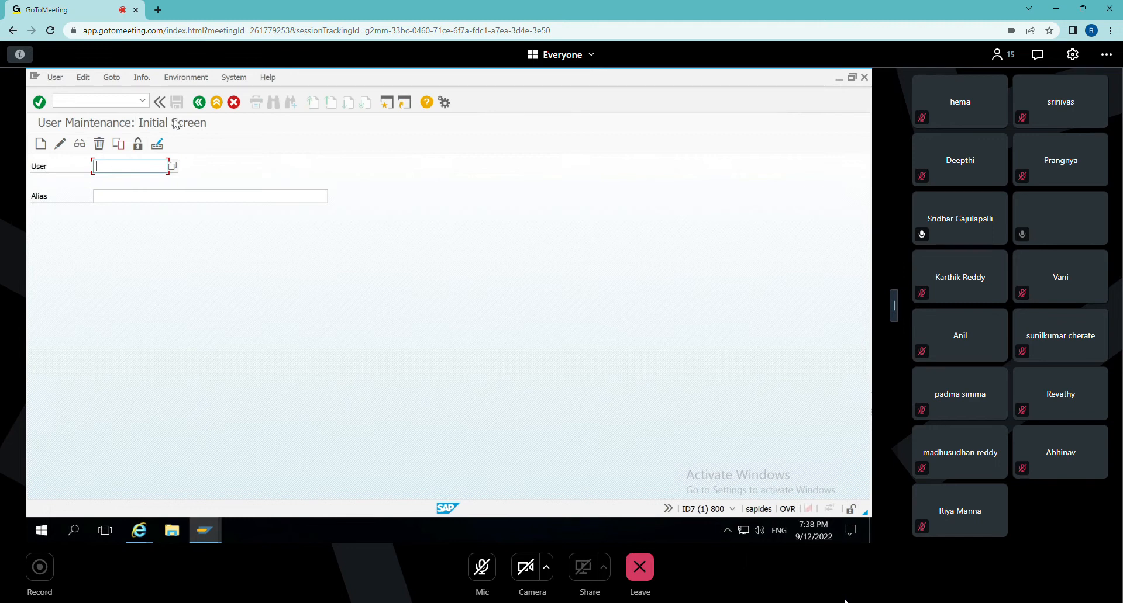
Run transaction SPRO to check access to customizing, show the session's system and user details, and leave the transaction.
{"action": "left_click", "coordinate": [89, 101]}
{"action": "type", "text": "/nspro"}
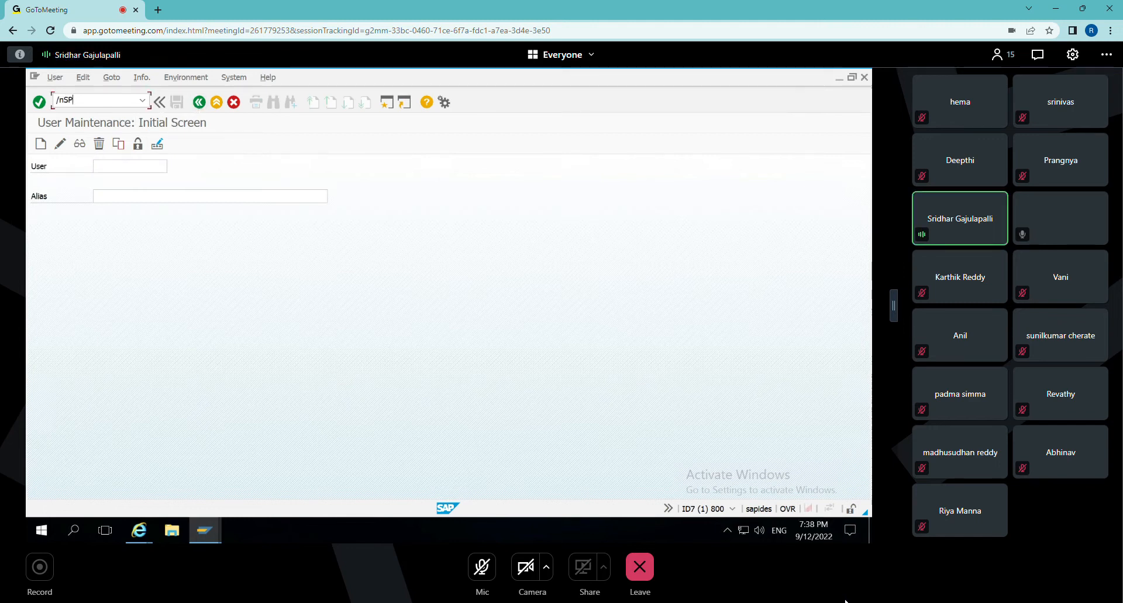
{"action": "key", "text": "Return"}
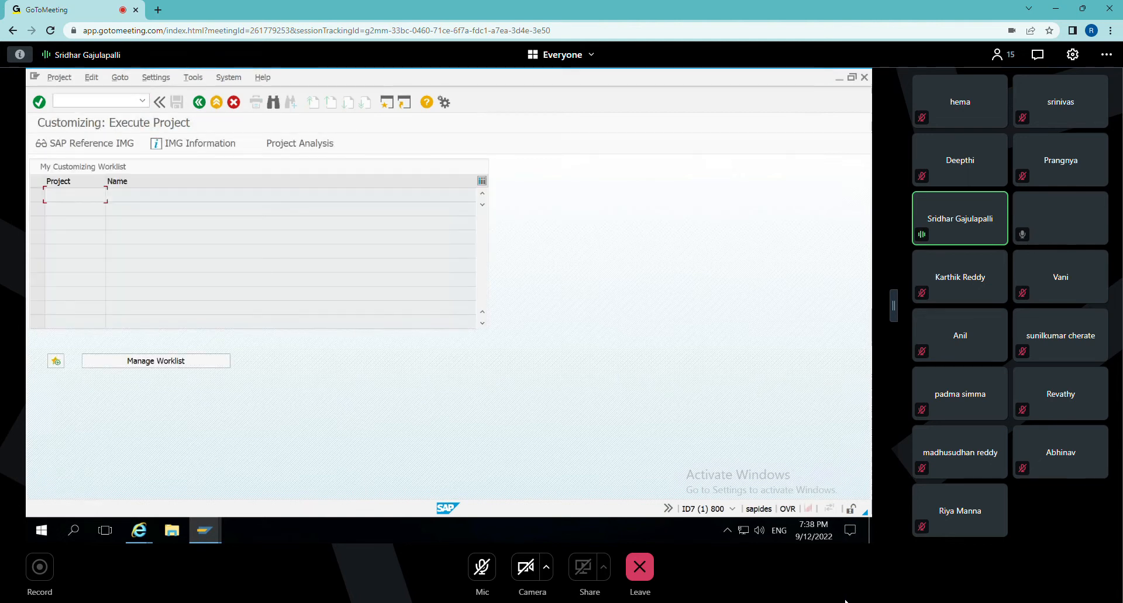
{"action": "left_click", "coordinate": [732, 508]}
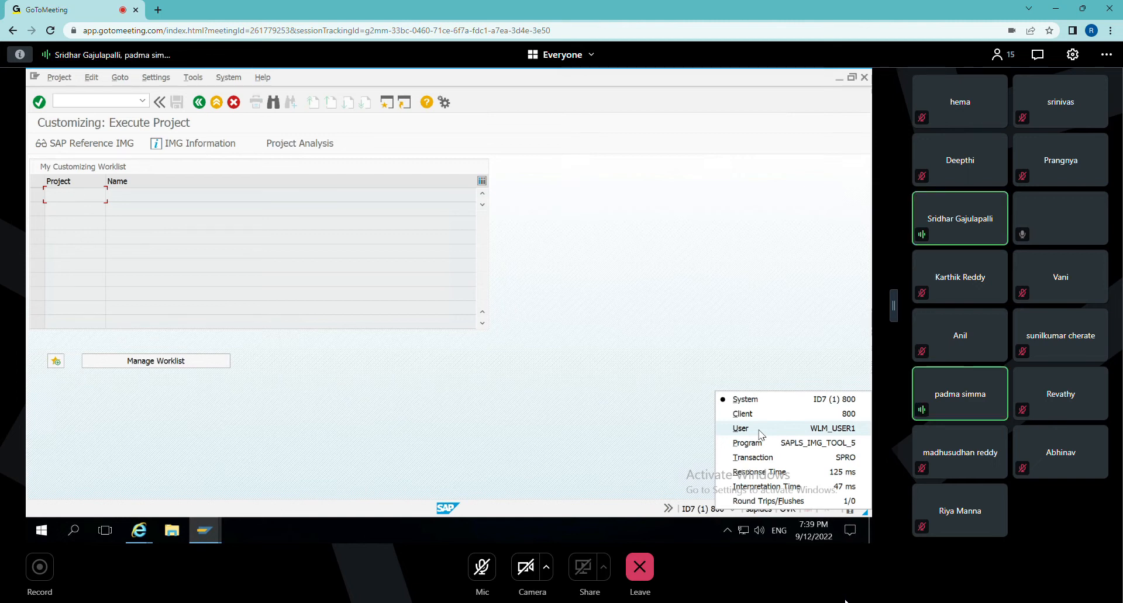
{"action": "left_click", "coordinate": [198, 103]}
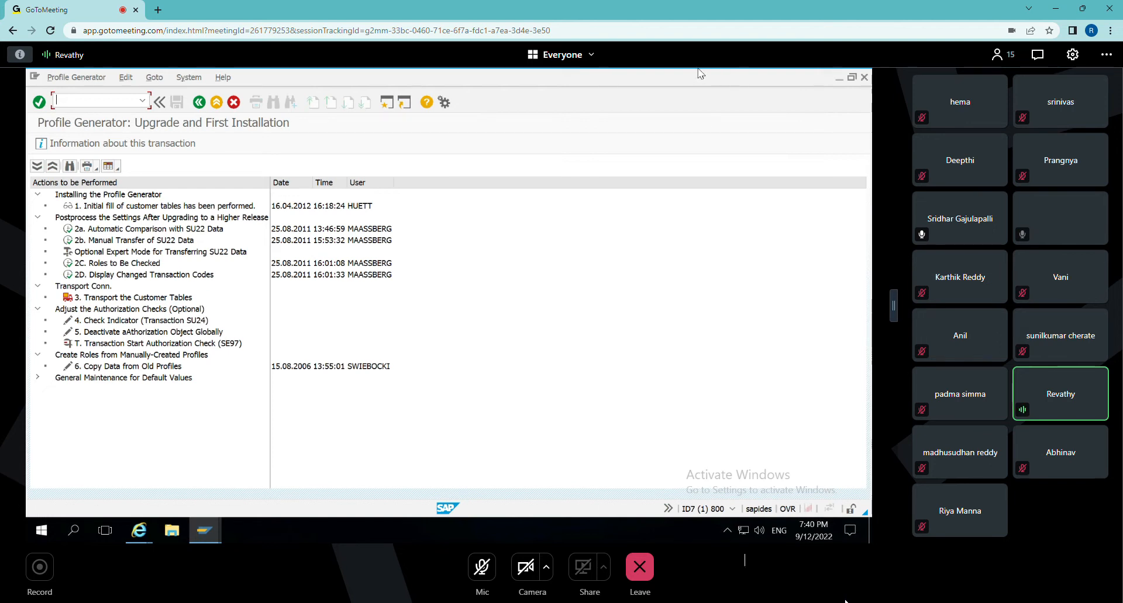
{"action": "mouse_move", "coordinate": [638, 69]}
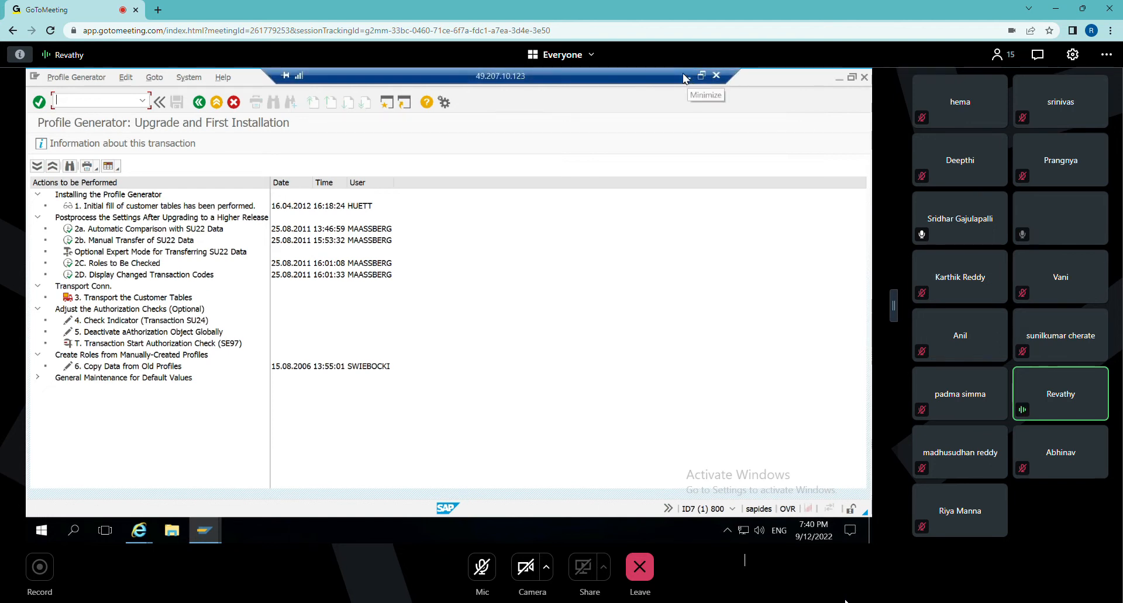
{"action": "left_click", "coordinate": [446, 343]}
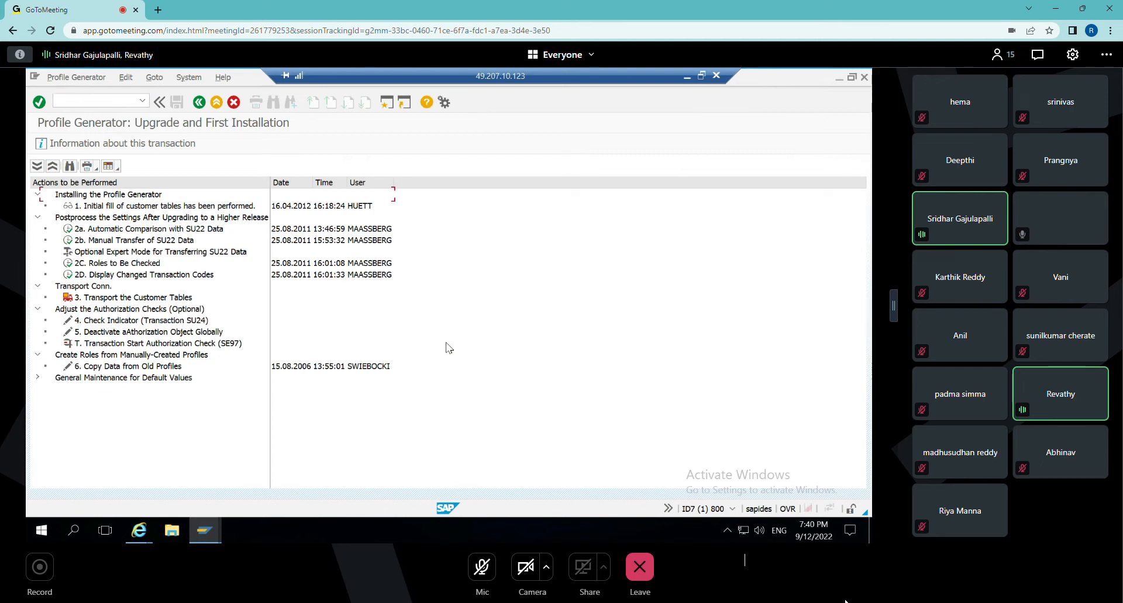
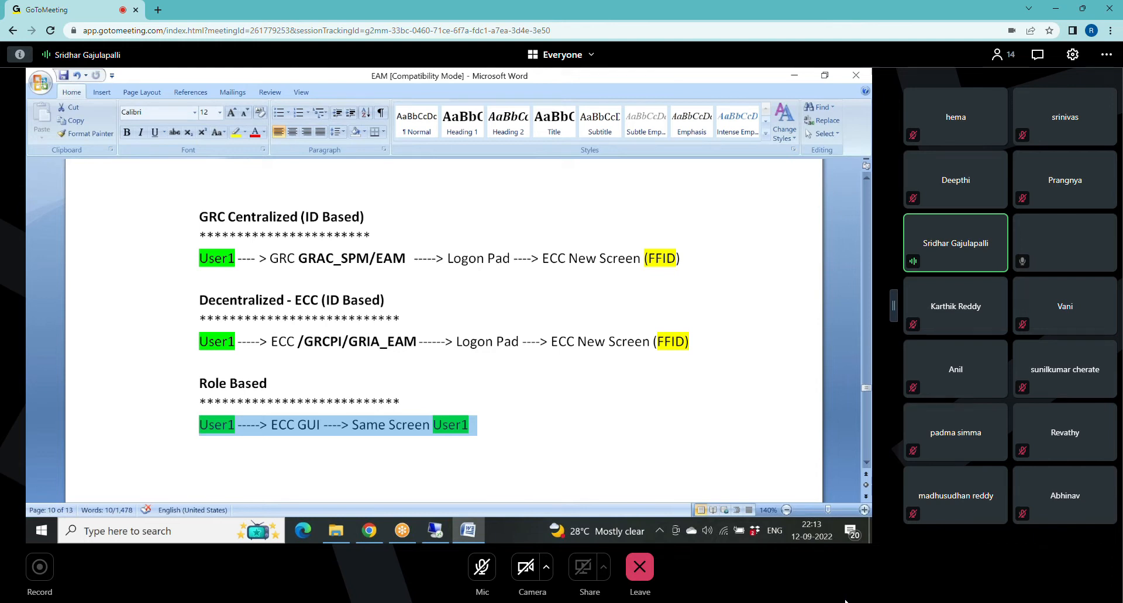
Compare the login flows for centralized ID-based, decentralized ID-based and role-based firefighting in the EAM notes, marking the passages under discussion.
{"action": "left_click_drag", "start_coordinate": [648, 259], "coordinate": [676, 259]}
{"action": "left_click_drag", "start_coordinate": [657, 342], "coordinate": [684, 353]}
{"action": "left_click", "coordinate": [686, 360]}
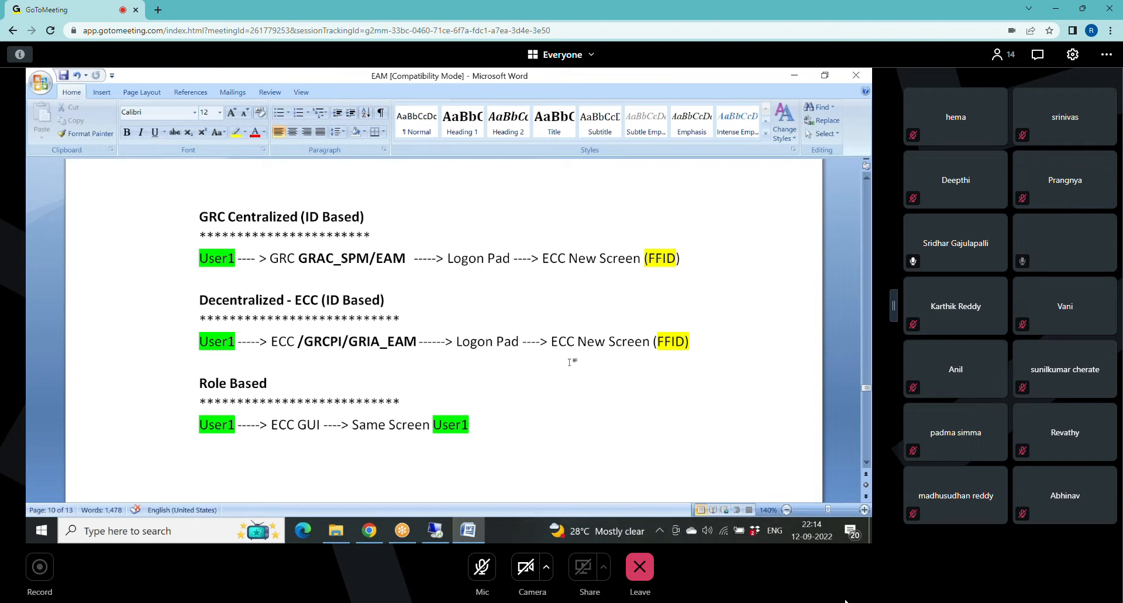
{"action": "left_click", "coordinate": [571, 362]}
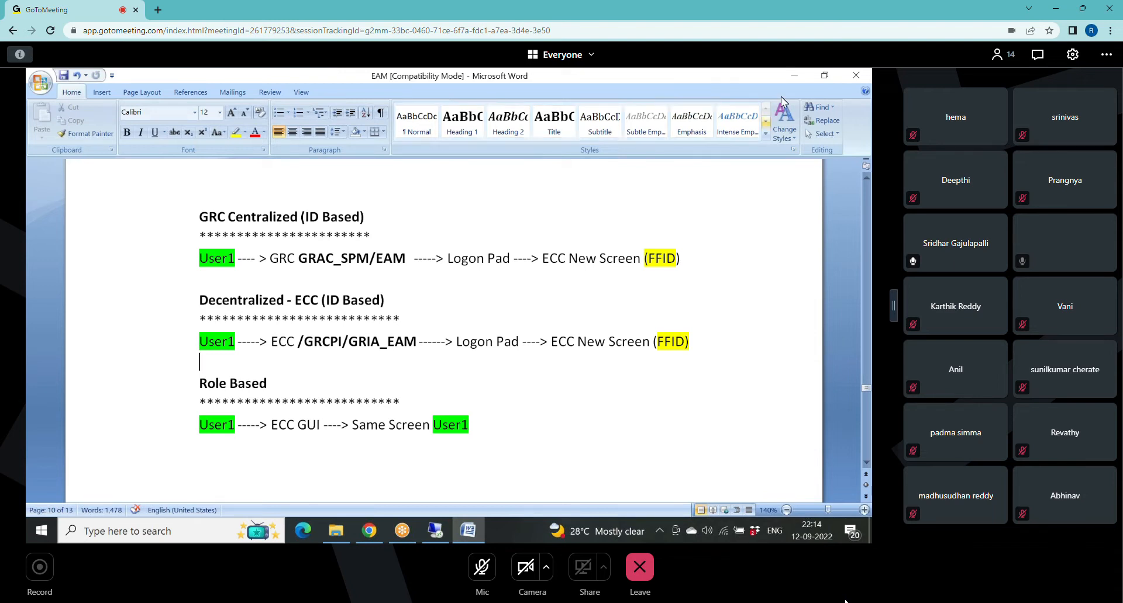
{"action": "left_click", "coordinate": [636, 88]}
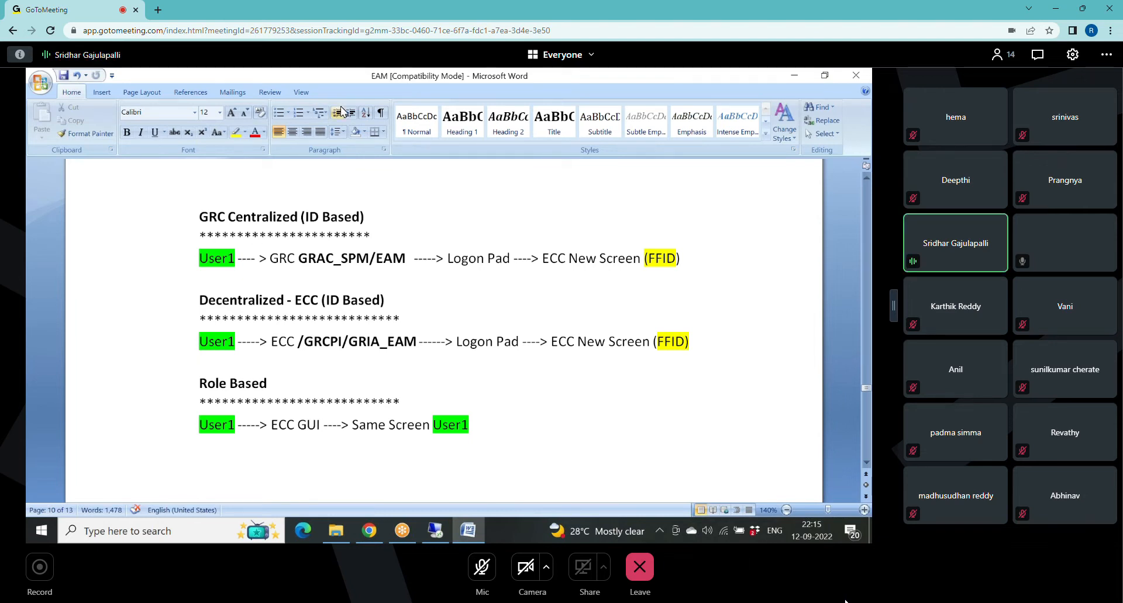
{"action": "left_click", "coordinate": [64, 76]}
{"action": "left_click_drag", "start_coordinate": [199, 212], "coordinate": [471, 439]}
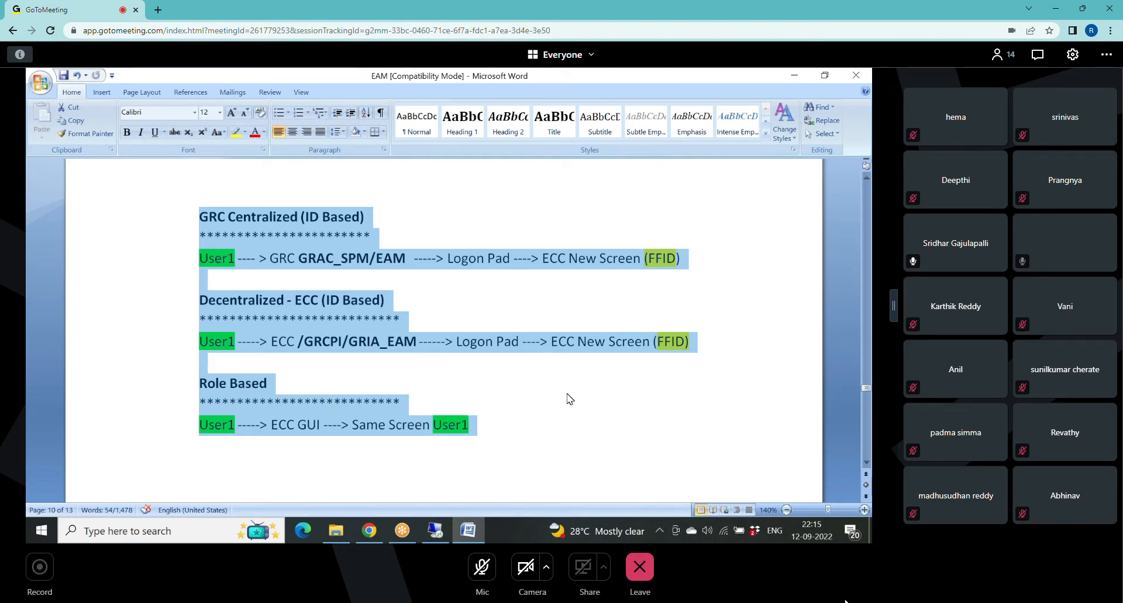
{"action": "left_click", "coordinate": [635, 122]}
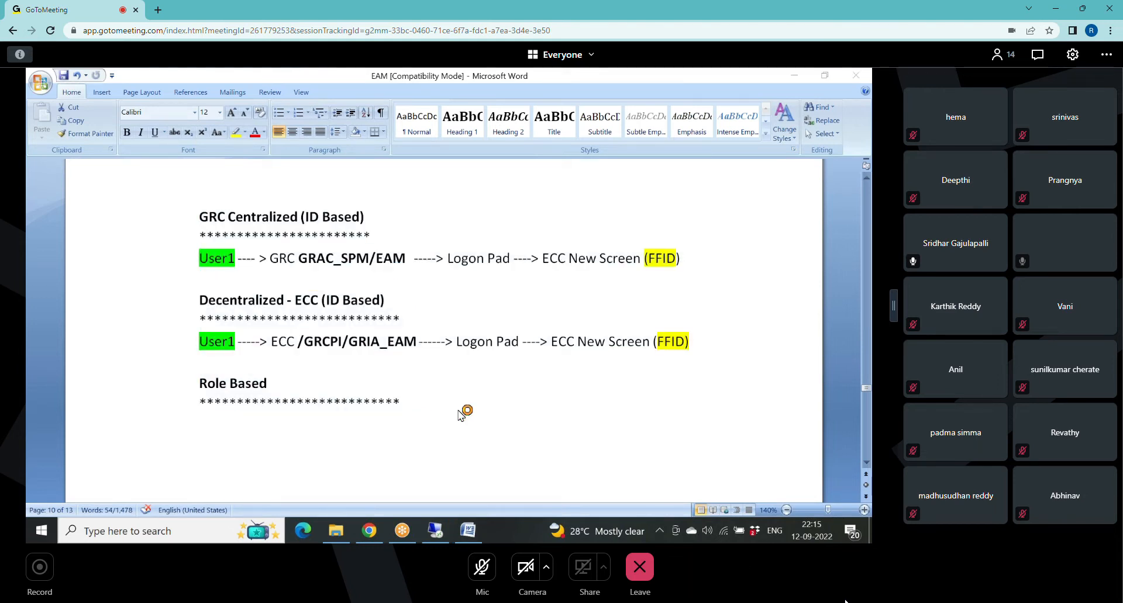
Go through the EAM notes to the section on important EAM parameters and examine parameter 4015, Activate Decentralized.
{"action": "scroll", "coordinate": [460, 412], "scroll_direction": "down", "scroll_amount": 8}
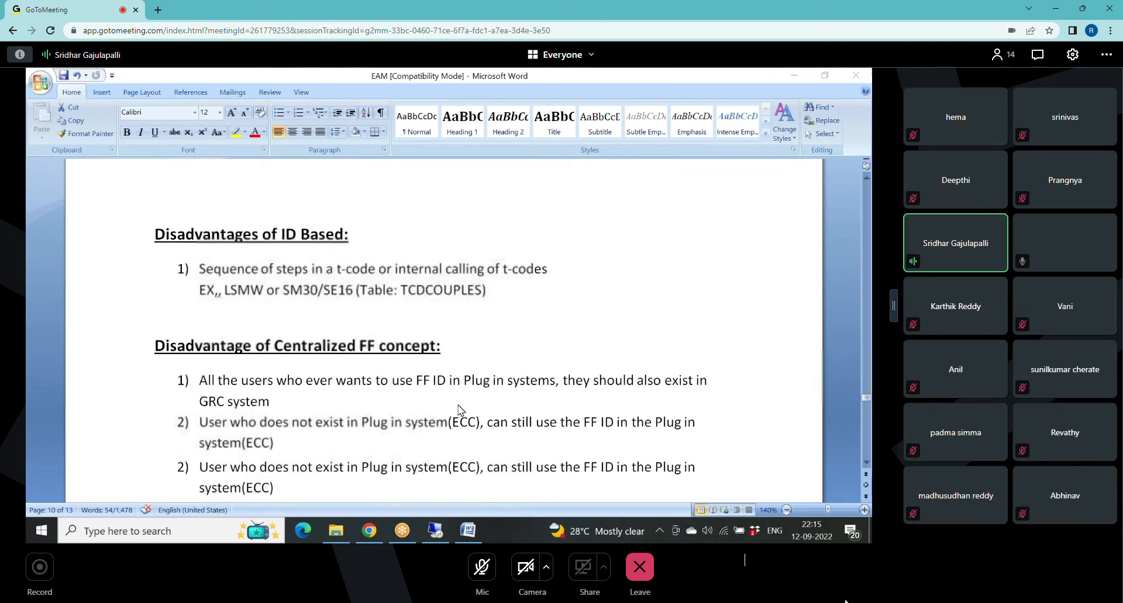
{"action": "scroll", "coordinate": [460, 412], "scroll_direction": "down", "scroll_amount": 10}
{"action": "scroll", "coordinate": [460, 411], "scroll_direction": "up", "scroll_amount": 6}
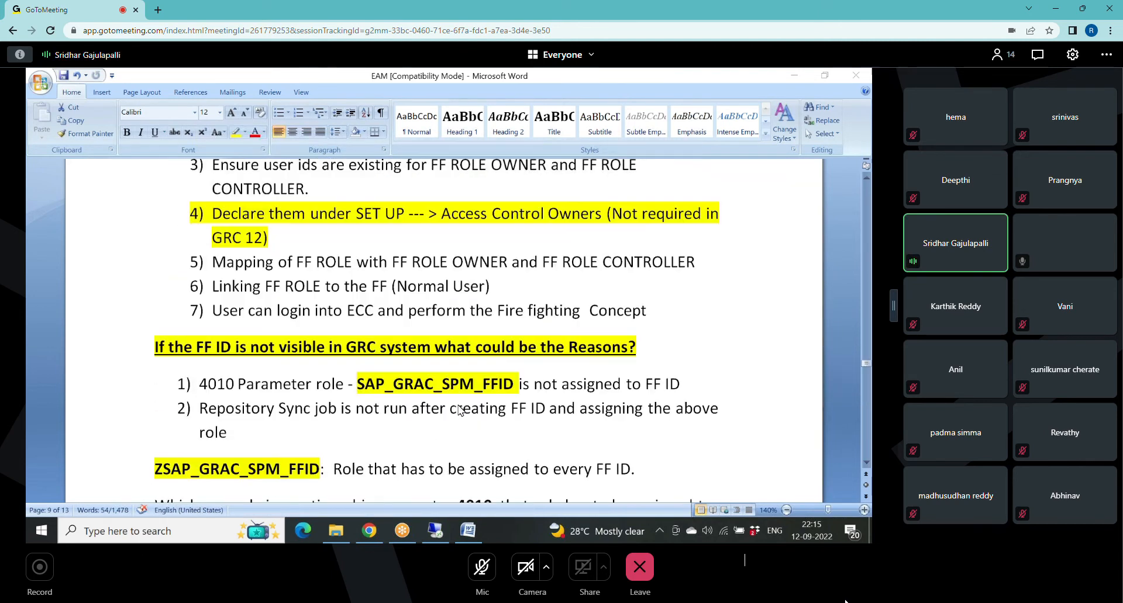
{"action": "scroll", "coordinate": [460, 409], "scroll_direction": "down", "scroll_amount": 2}
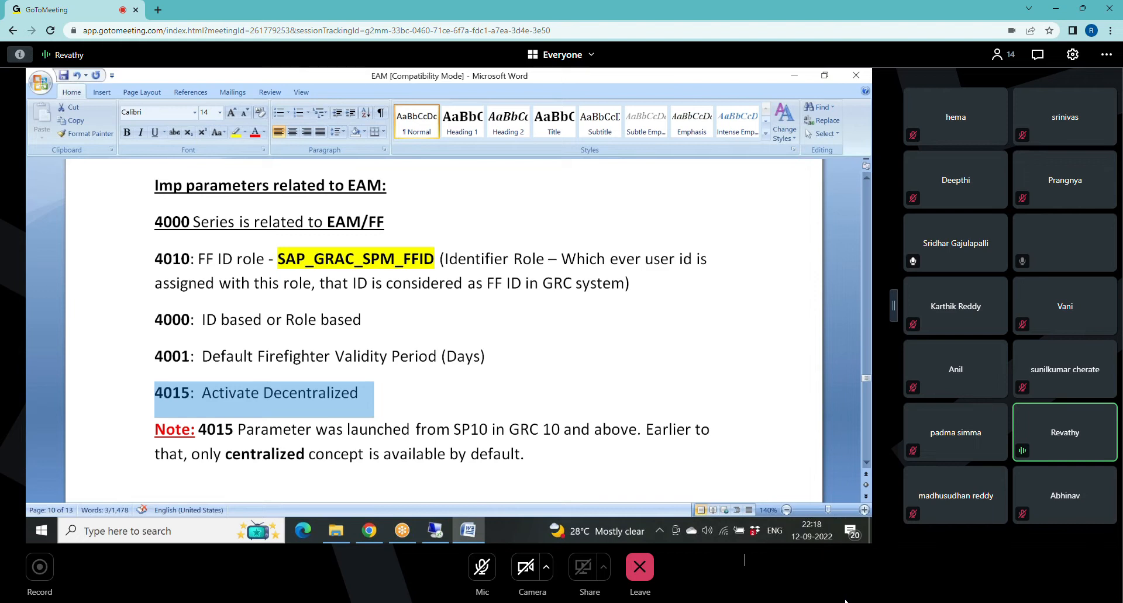
Switch to the SAP GRC session and set parameter 4015, Enable Decentralized Firefighting, to YES in the AC configuration settings.
{"action": "left_click", "coordinate": [434, 533]}
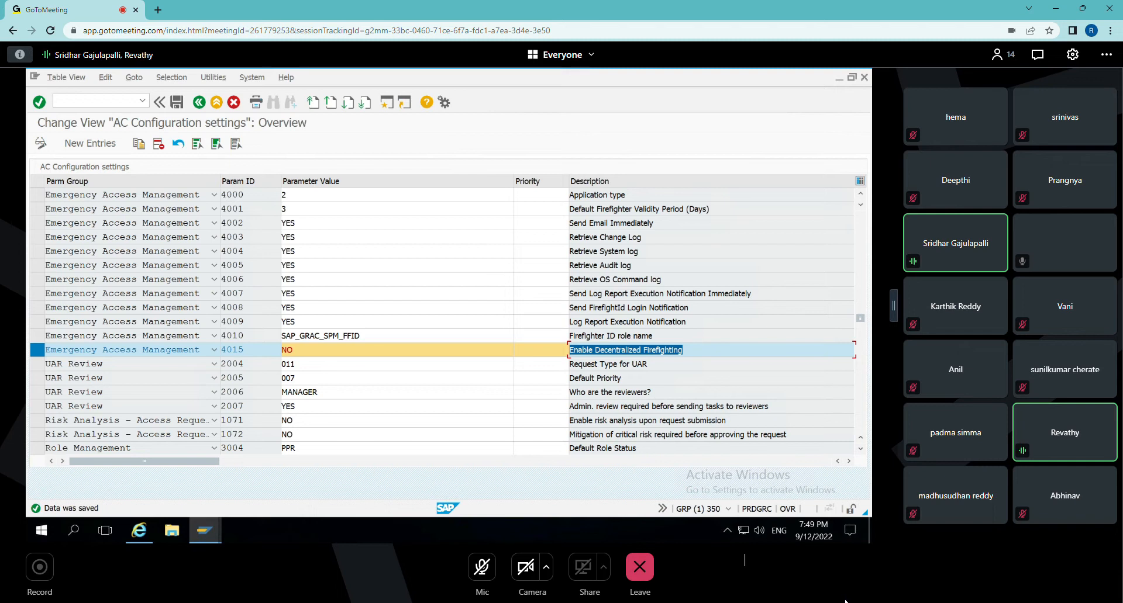
{"action": "left_click", "coordinate": [293, 350]}
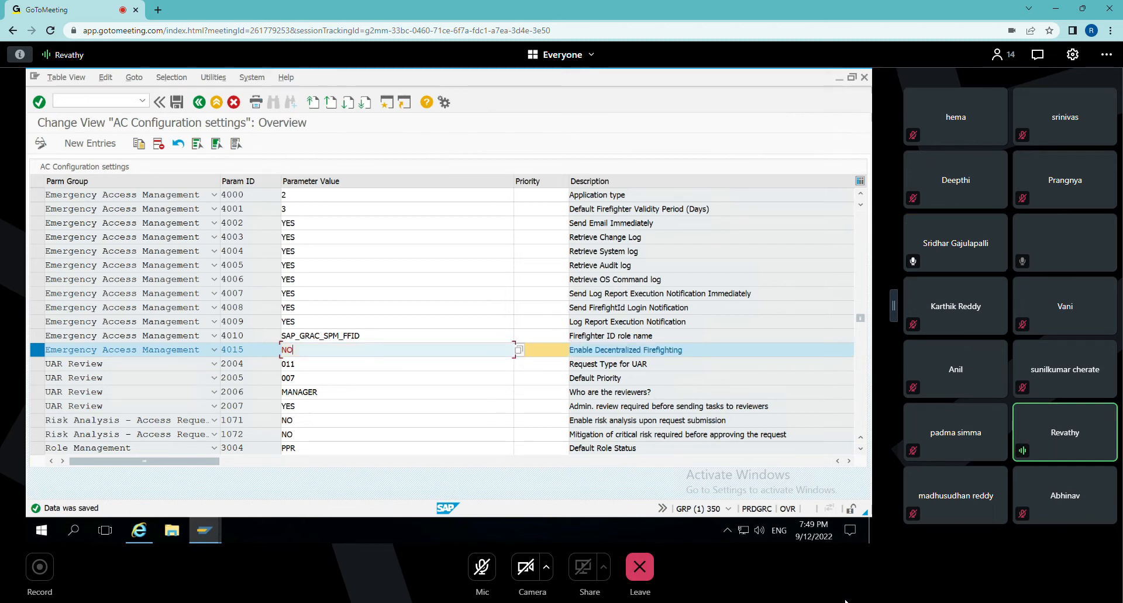
{"action": "left_click", "coordinate": [519, 351]}
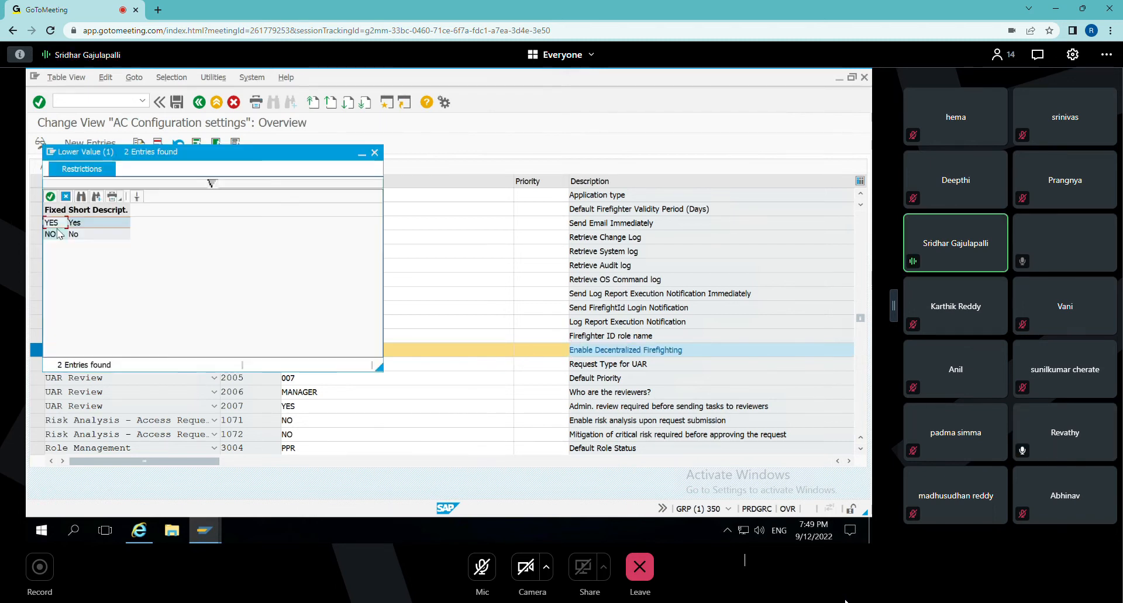
{"action": "double_click", "coordinate": [59, 223]}
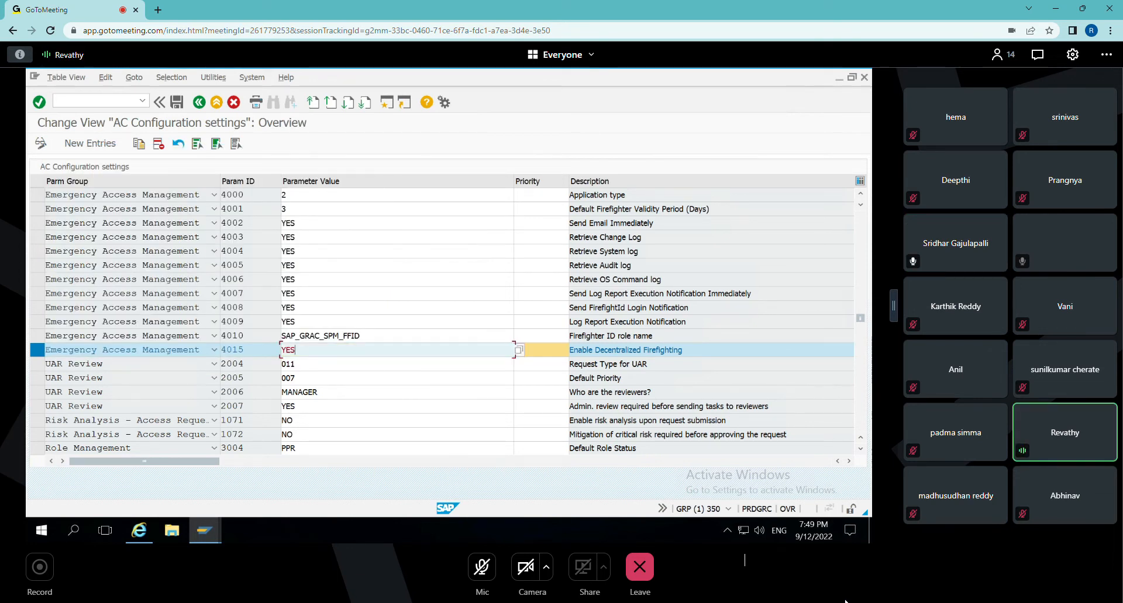
{"action": "key", "text": "Tab"}
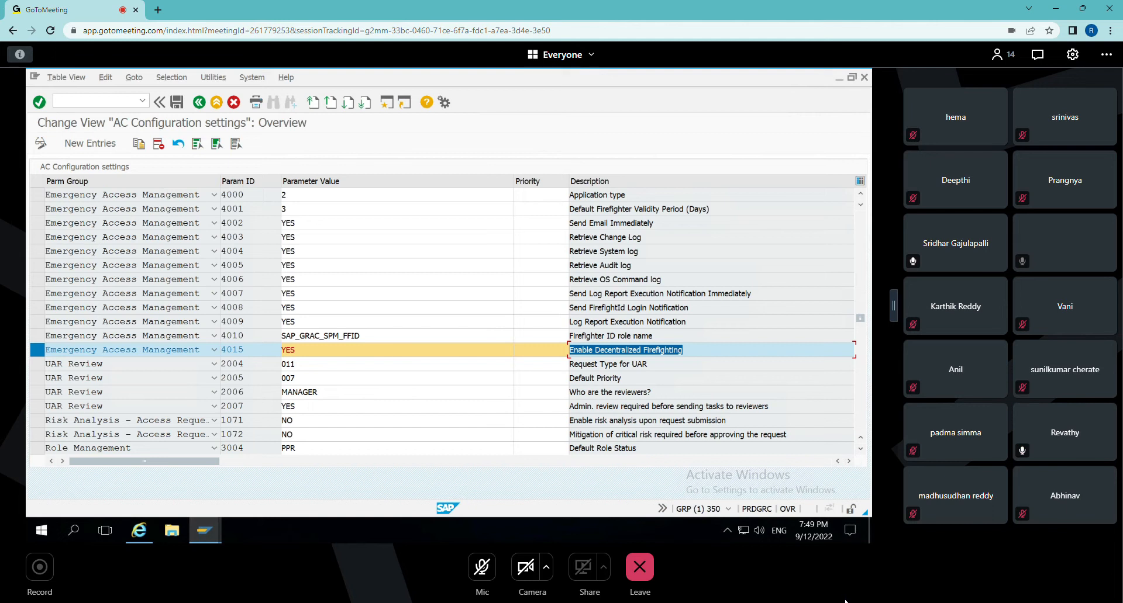
{"action": "key", "text": "shift+Tab"}
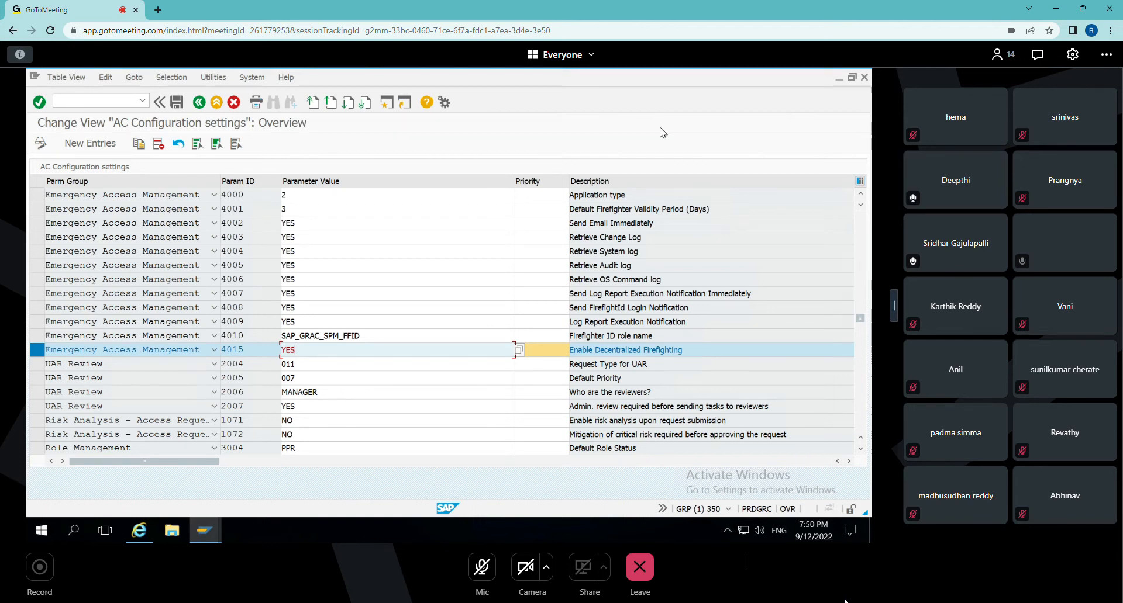
Return to the EAM notes in Word and show the diagram of the centralized ID-based firefighting setup.
{"action": "mouse_move", "coordinate": [648, 67]}
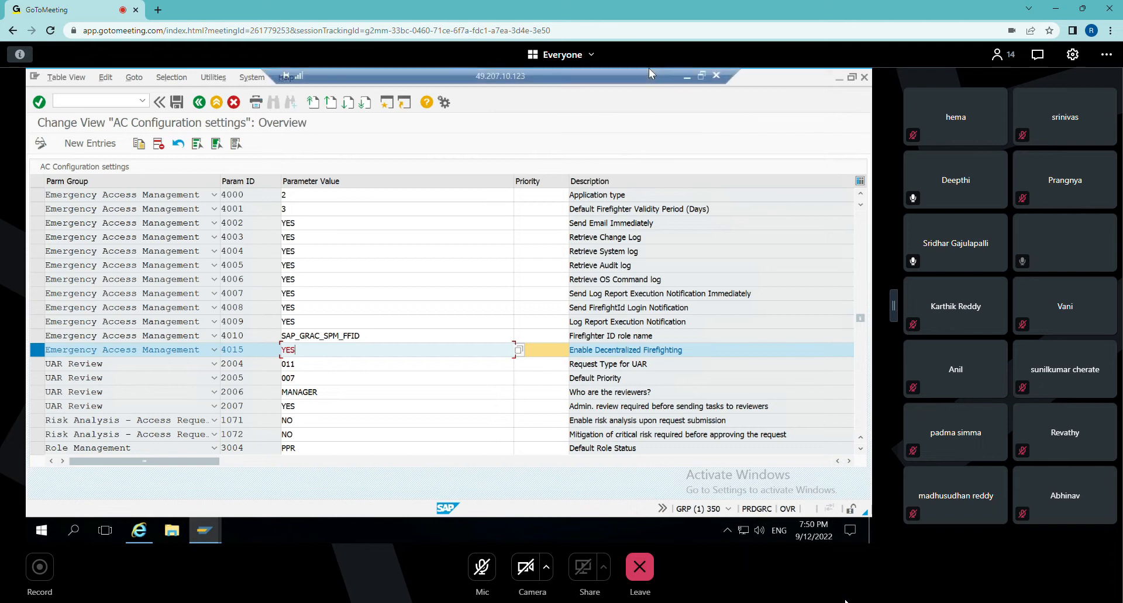
{"action": "left_click", "coordinate": [689, 75]}
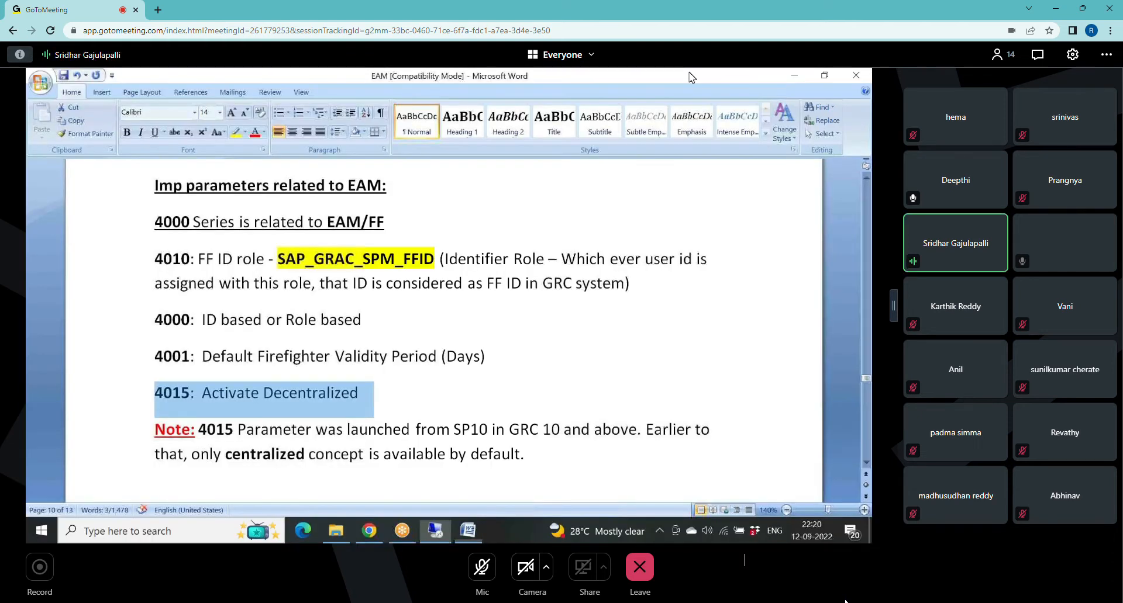
{"action": "scroll", "coordinate": [445, 327], "scroll_direction": "up", "scroll_amount": 15}
{"action": "scroll", "coordinate": [444, 327], "scroll_direction": "up", "scroll_amount": 15}
{"action": "scroll", "coordinate": [445, 328], "scroll_direction": "up", "scroll_amount": 15}
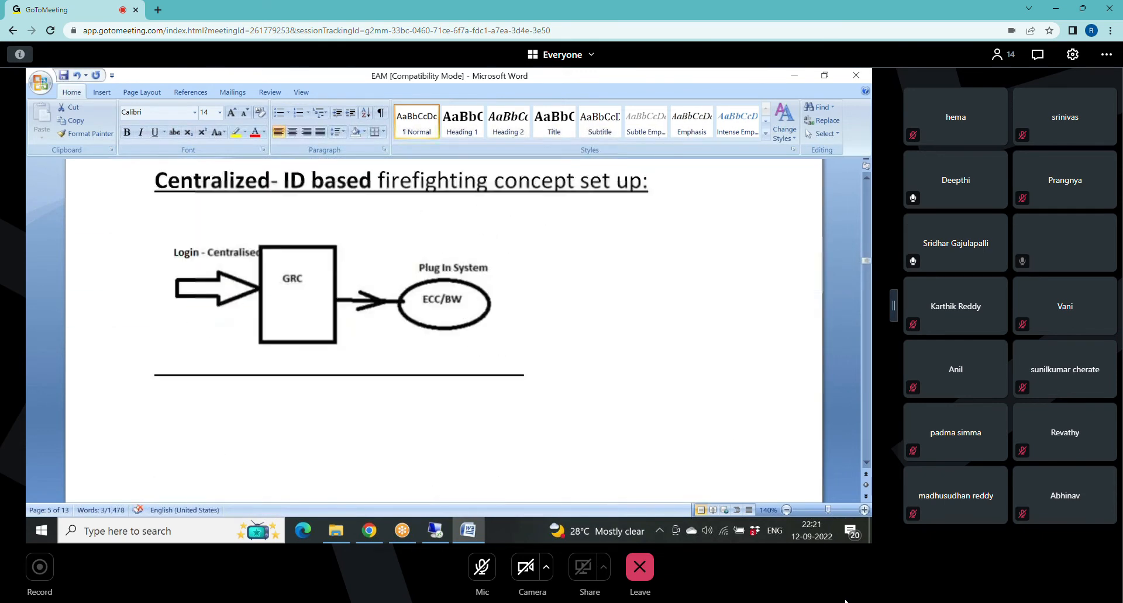